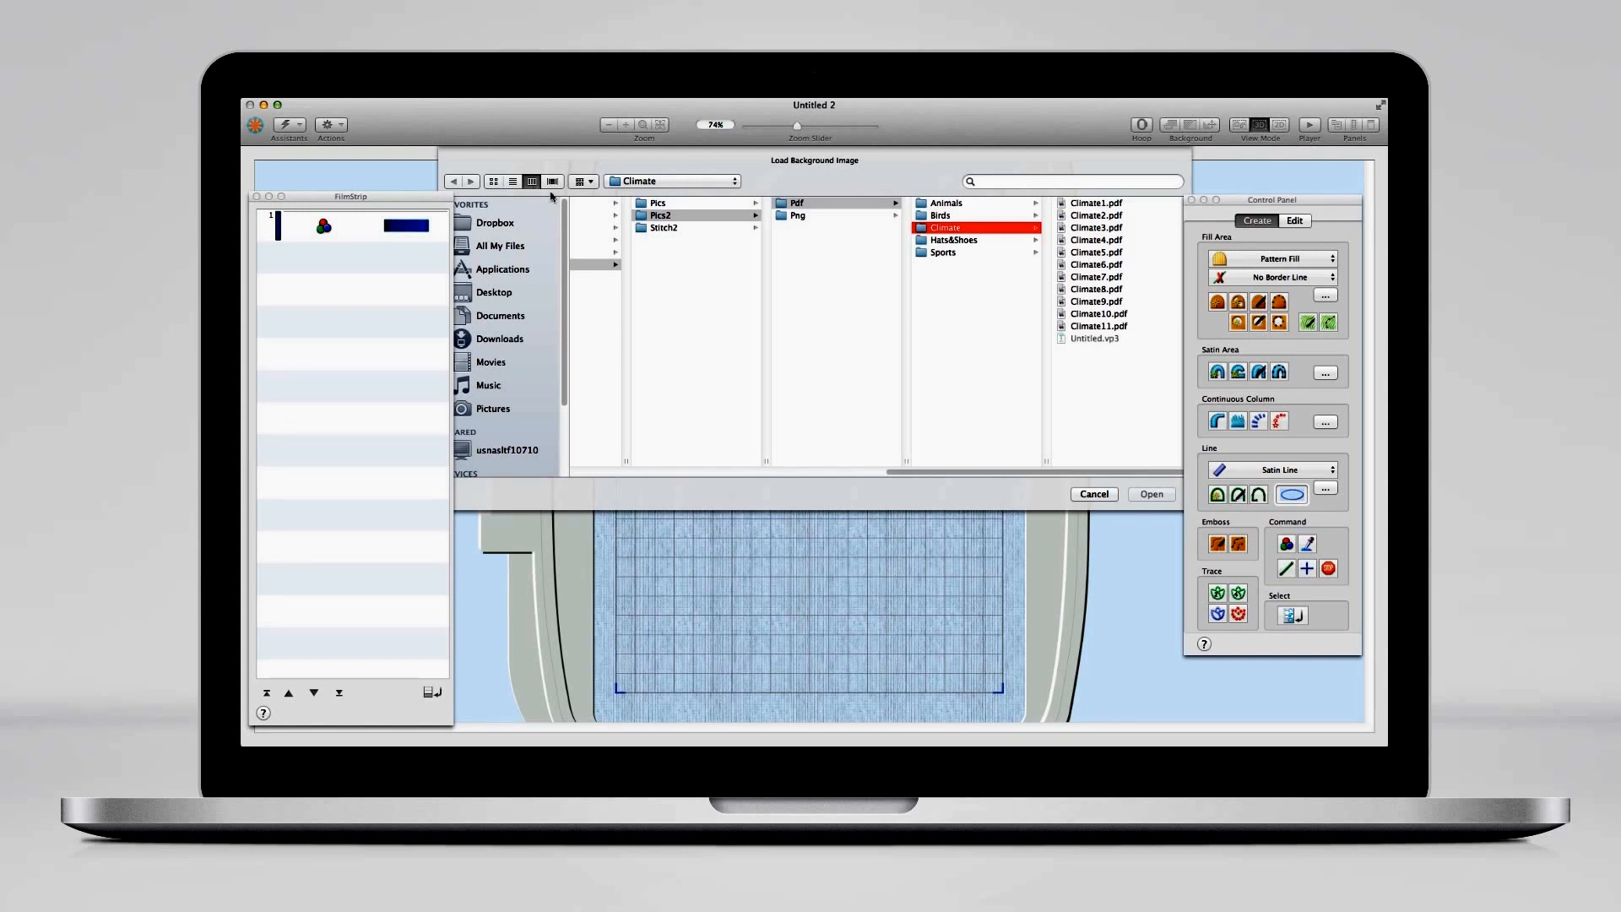
- Load Climate5.pdf from the Climate folder inside Pics2's Pdf folder as the background image
{"action": "scroll", "coordinate": [654, 347], "scroll_direction": "left", "scroll_amount": 5}
{"action": "scroll", "coordinate": [653, 347], "scroll_direction": "left", "scroll_amount": 3}
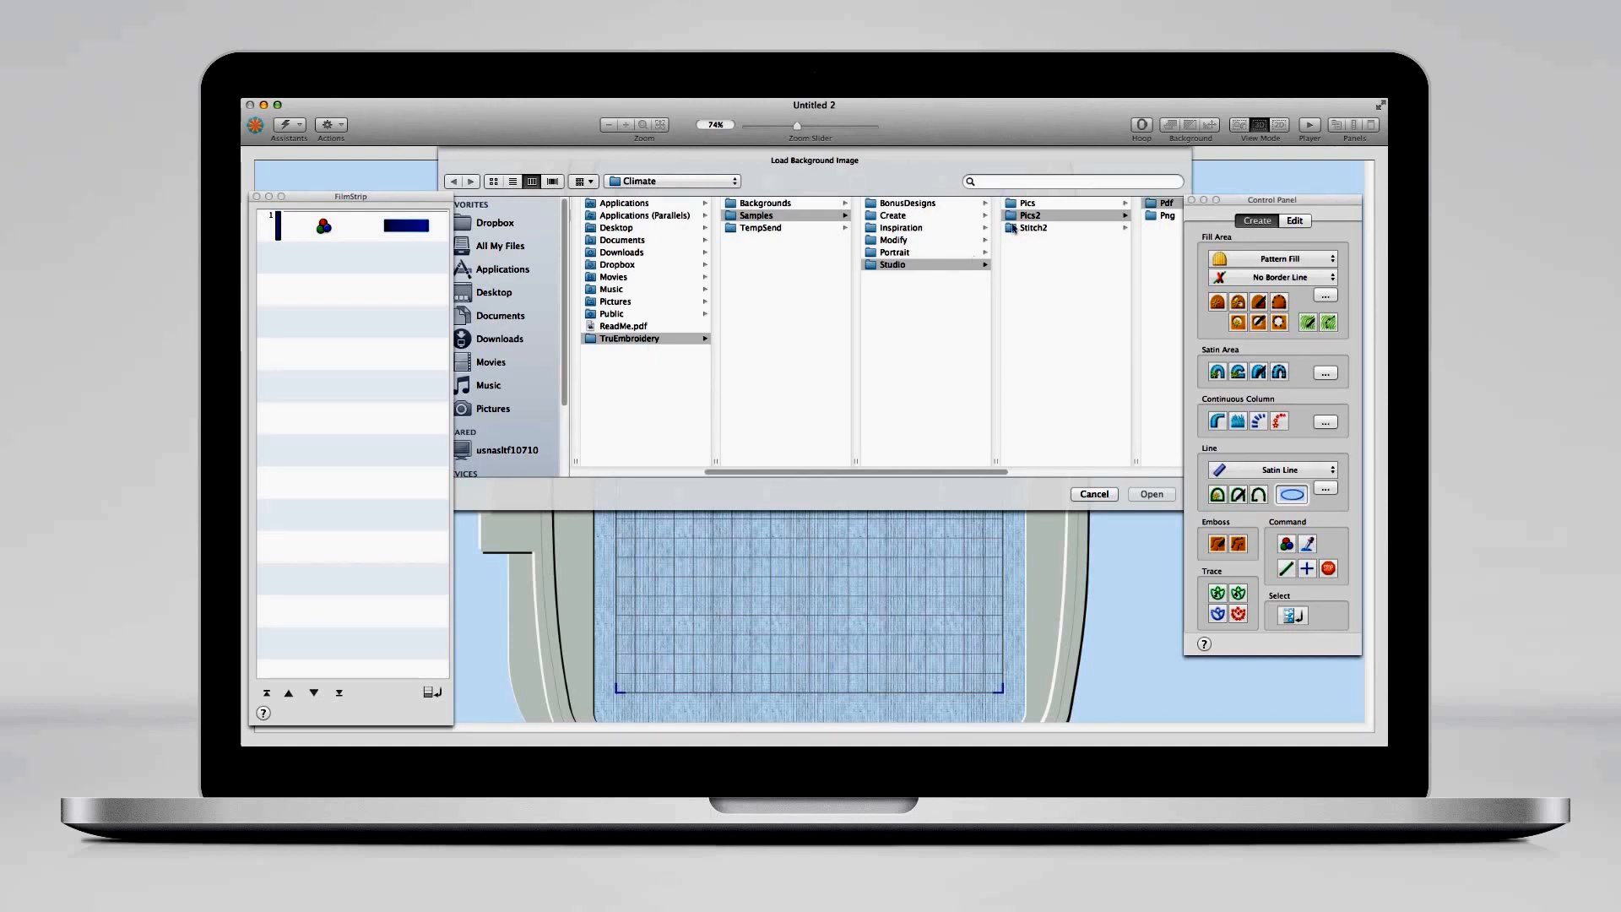
{"action": "scroll", "coordinate": [1130, 257], "scroll_direction": "right", "scroll_amount": 3}
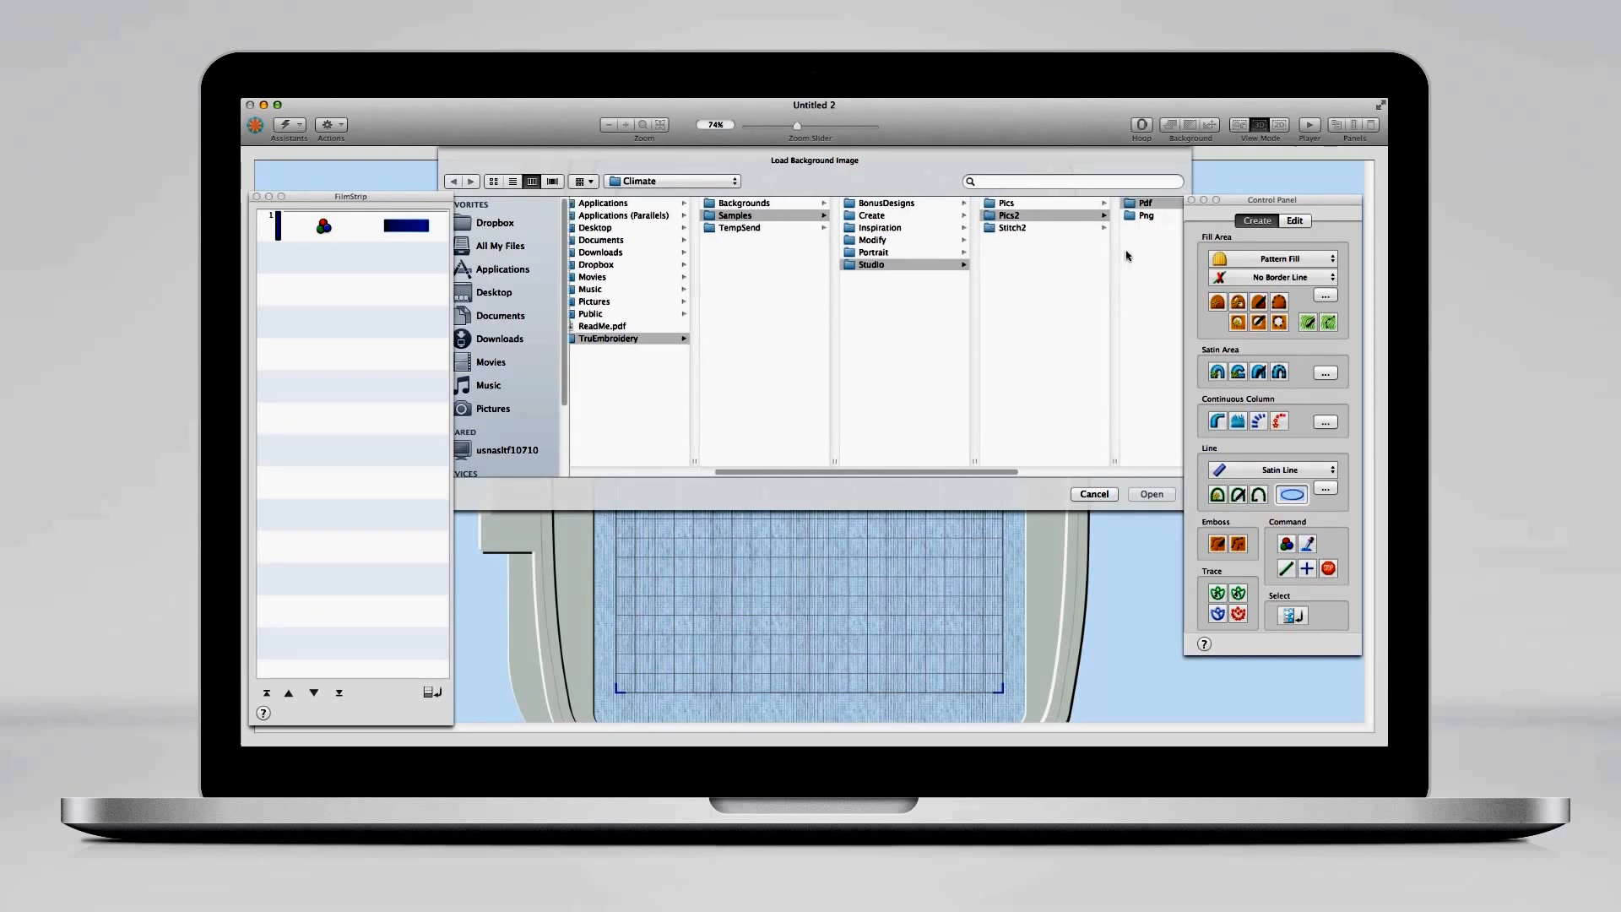
{"action": "left_click", "coordinate": [1091, 205]}
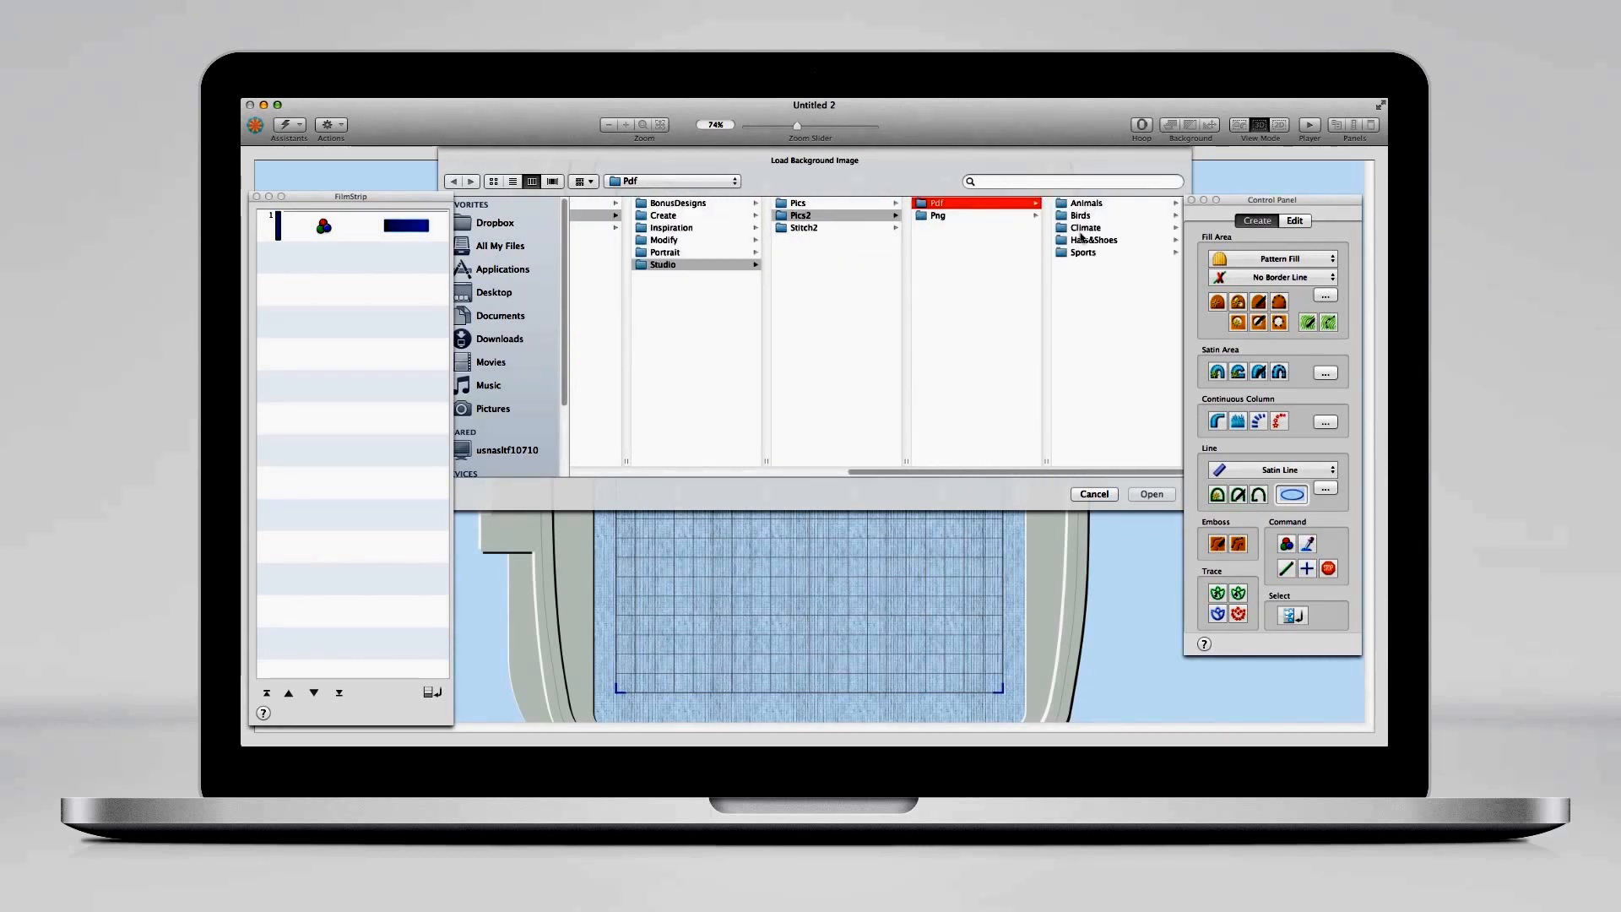
{"action": "left_click", "coordinate": [1082, 228]}
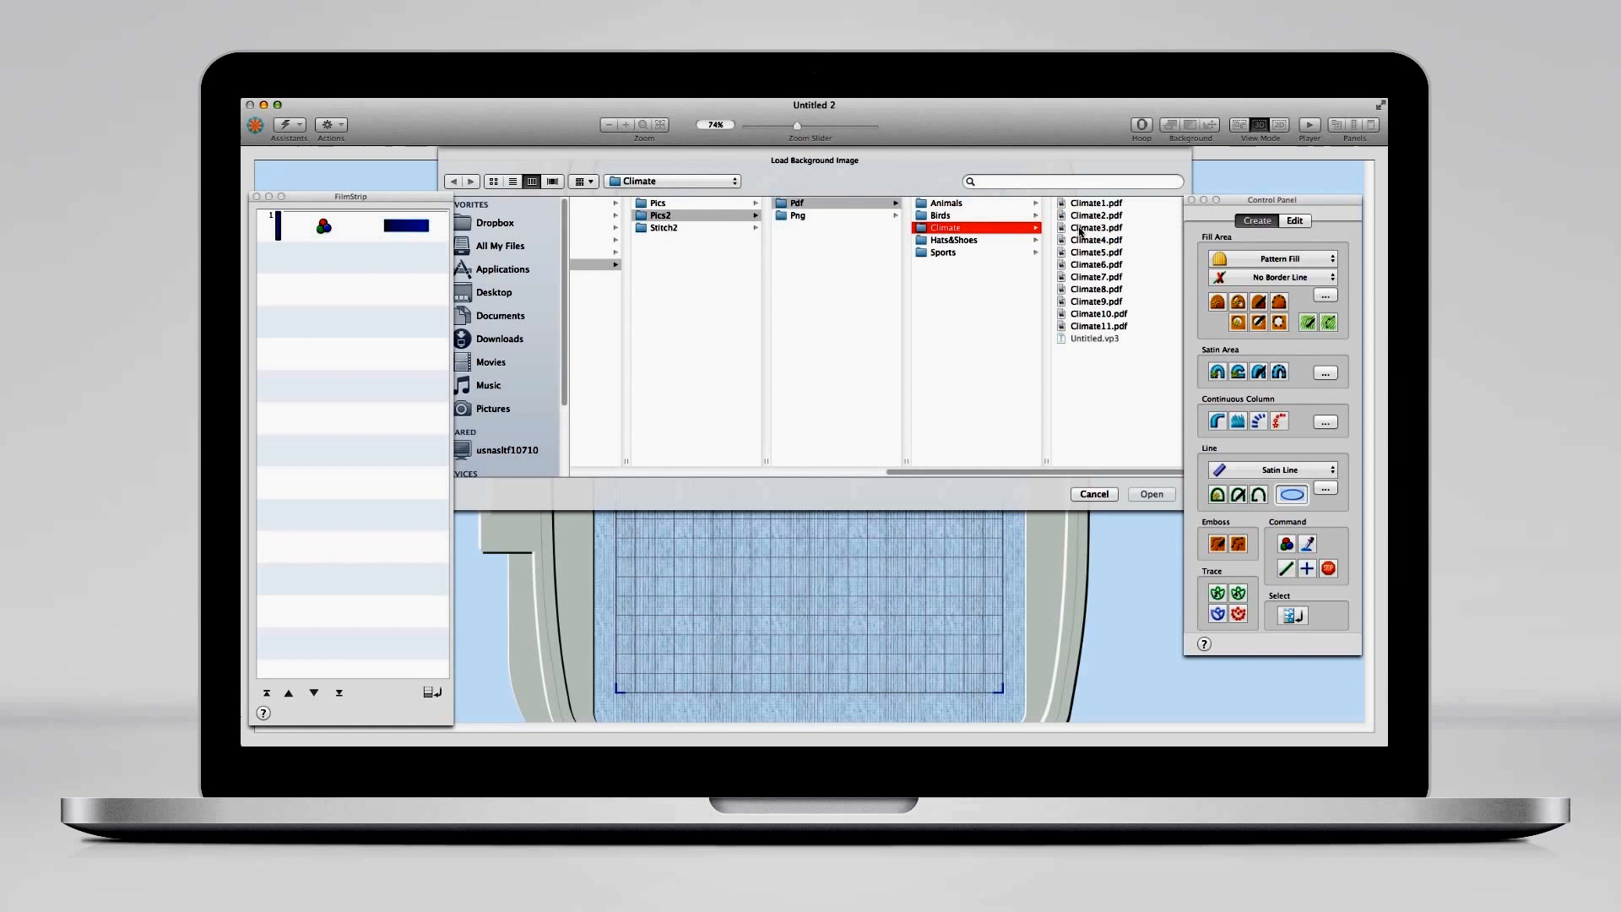
{"action": "left_click", "coordinate": [1093, 253]}
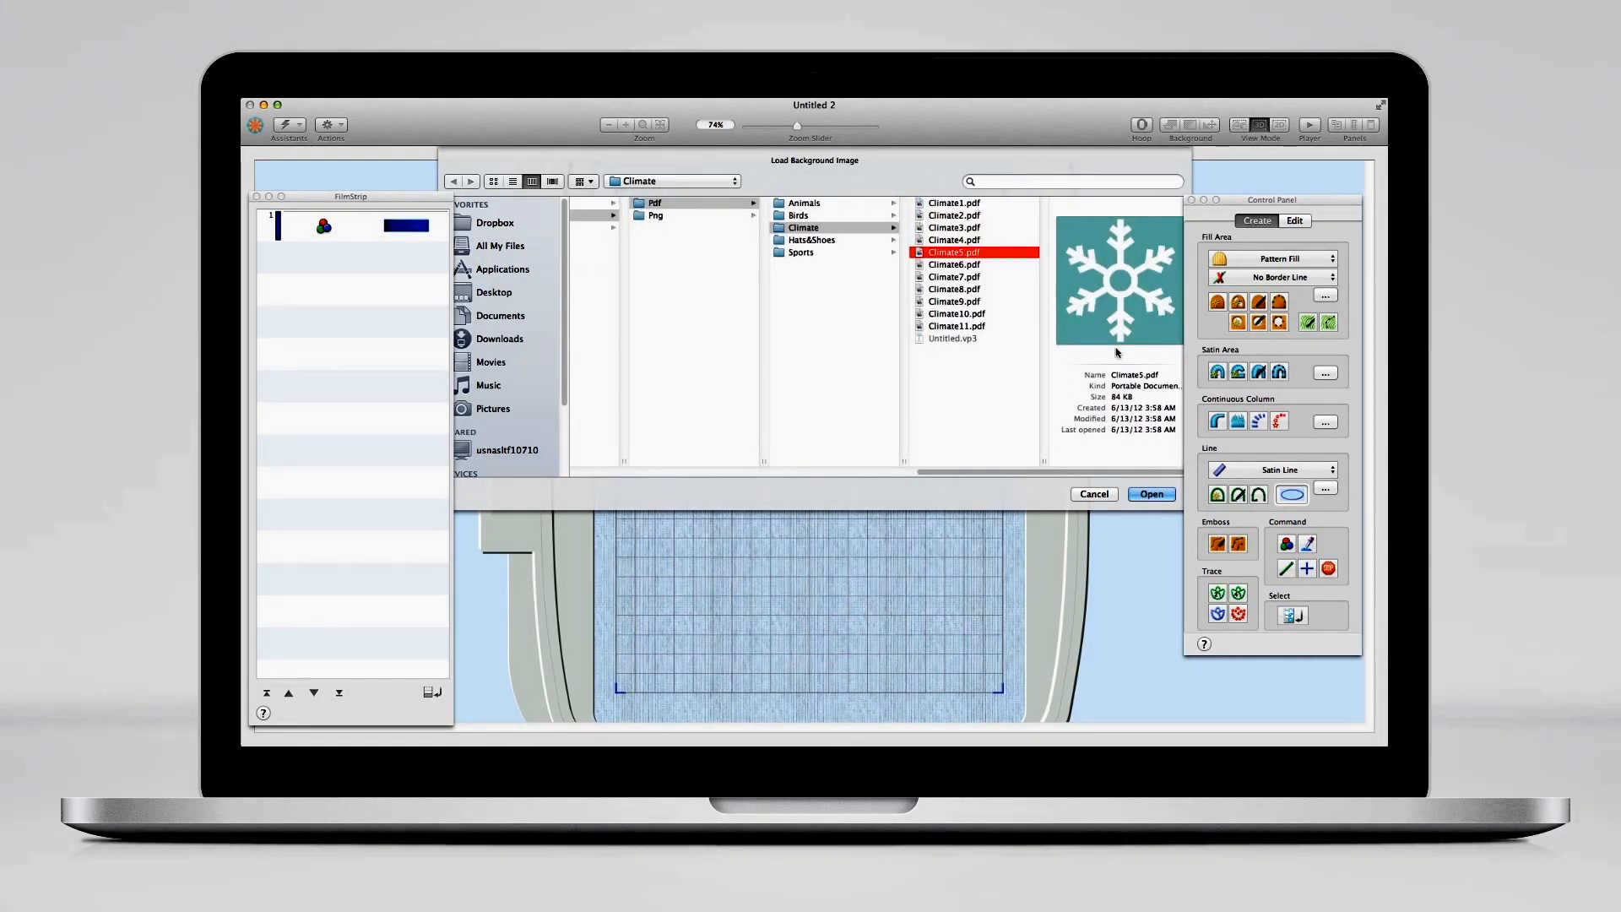
{"action": "left_click", "coordinate": [1150, 496]}
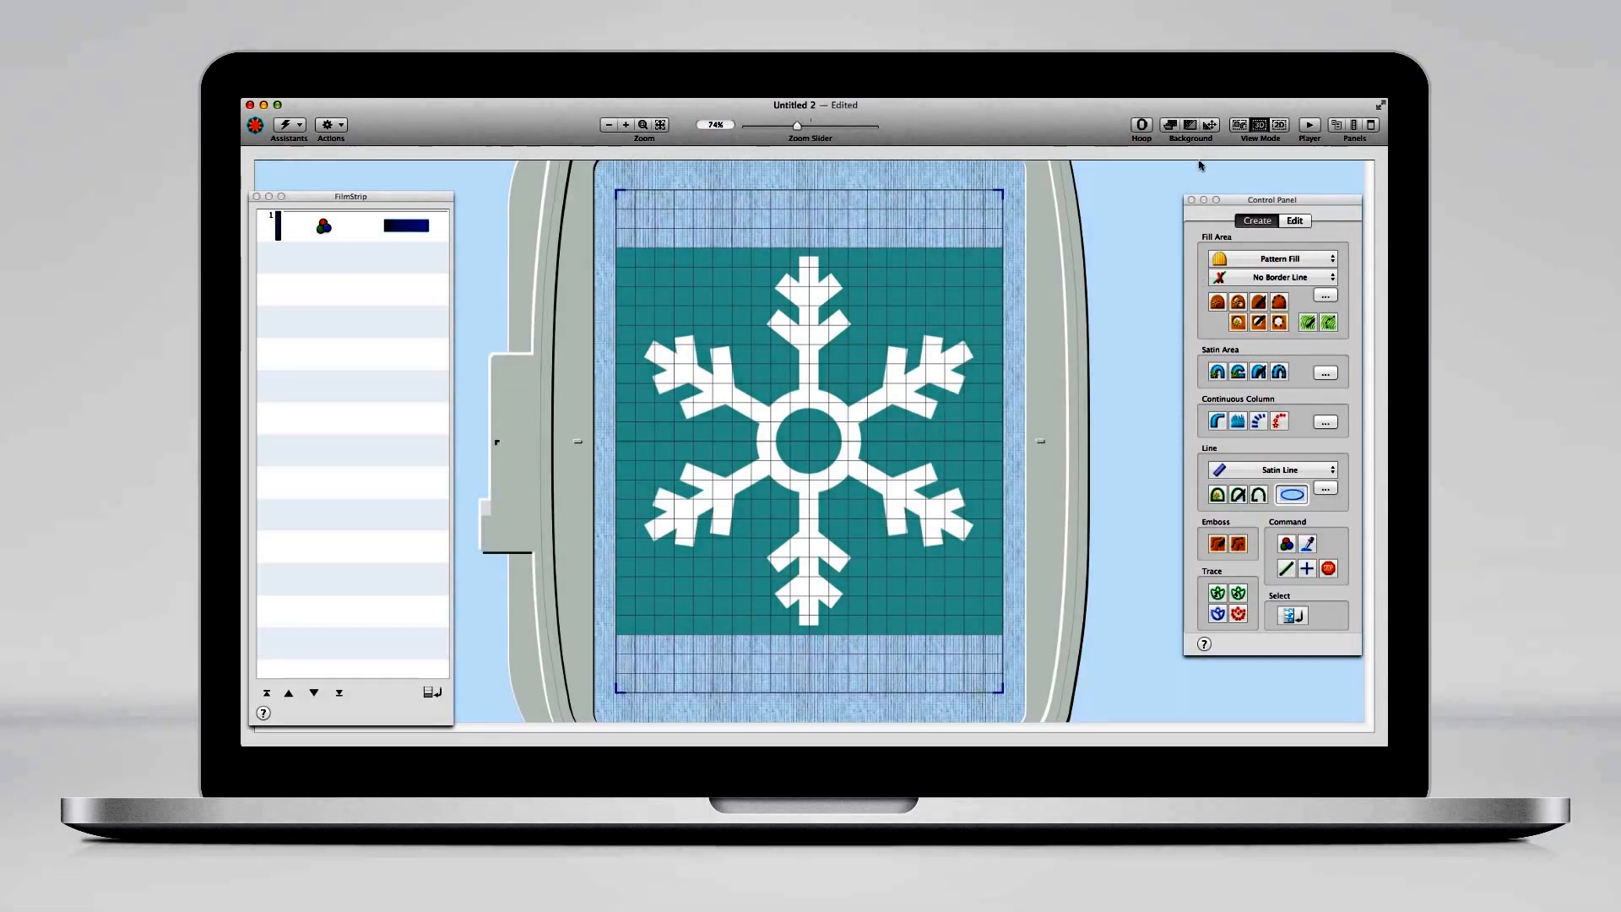
- Shrink the snowflake background slightly, recentre it in the hoop, and finish the background move
{"action": "left_click", "coordinate": [1211, 124]}
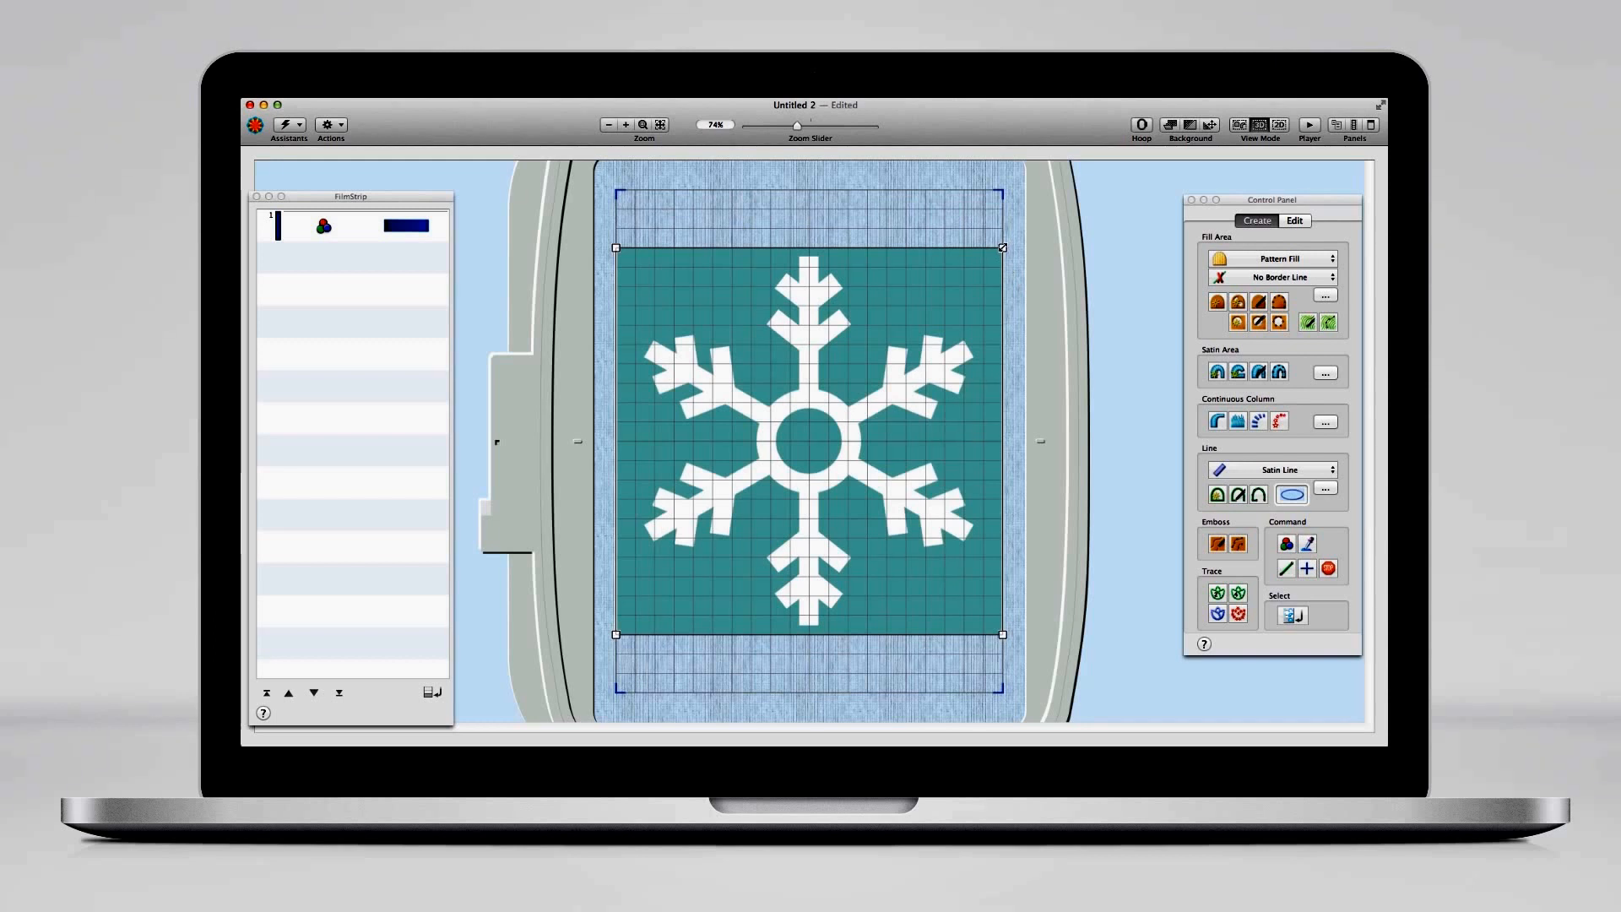
{"action": "left_click_drag", "start_coordinate": [1002, 248], "coordinate": [980, 268]}
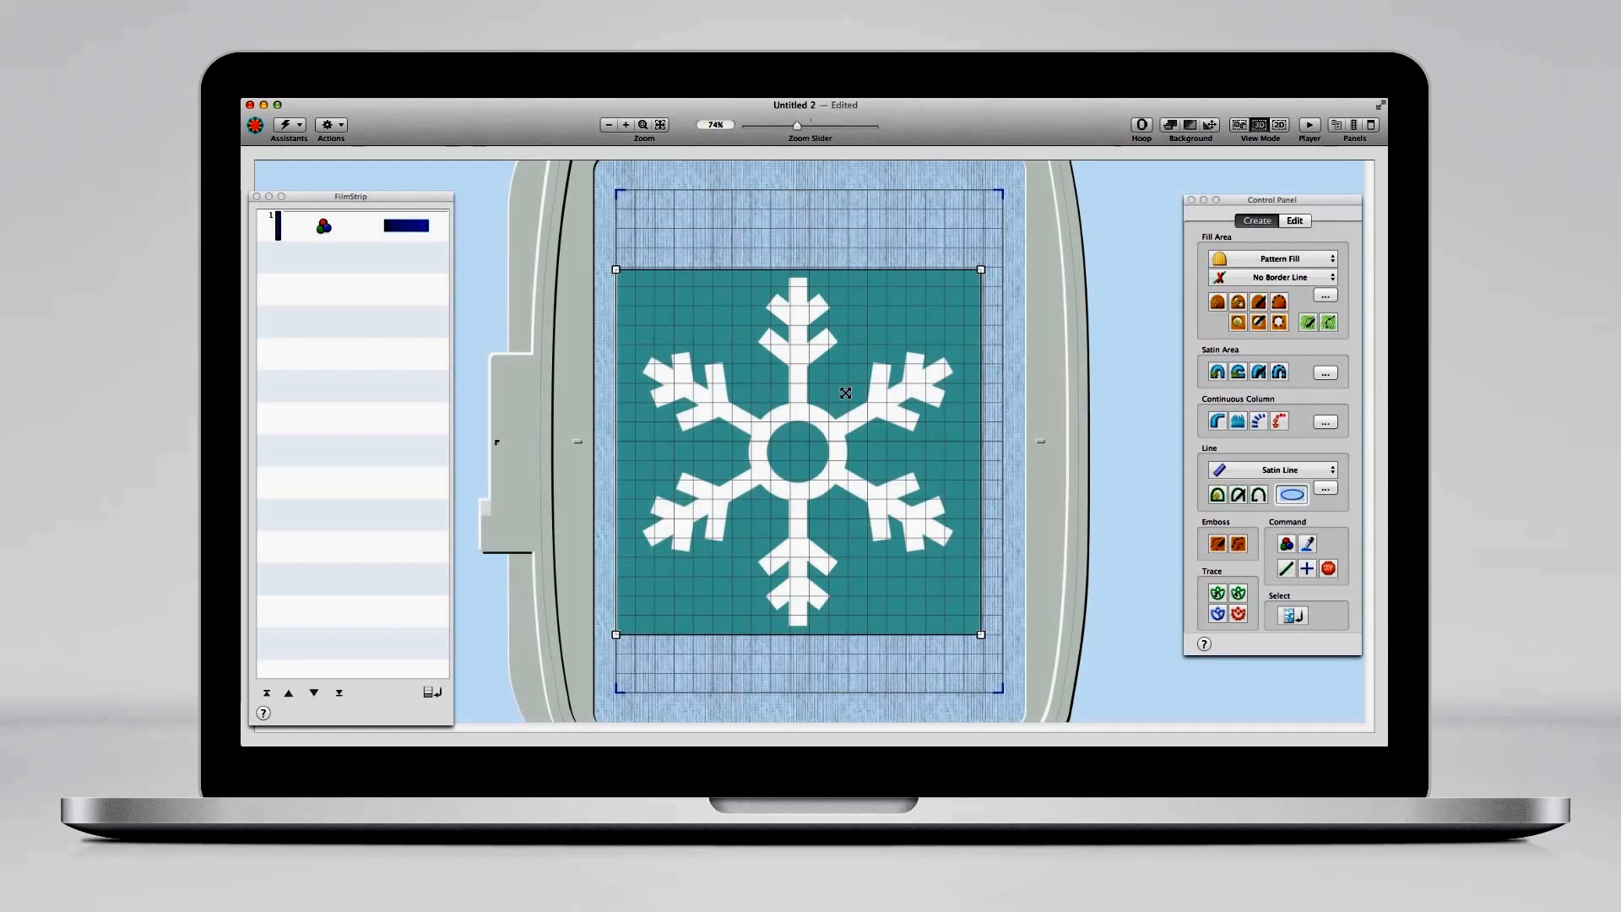
{"action": "left_click_drag", "start_coordinate": [845, 393], "coordinate": [858, 387]}
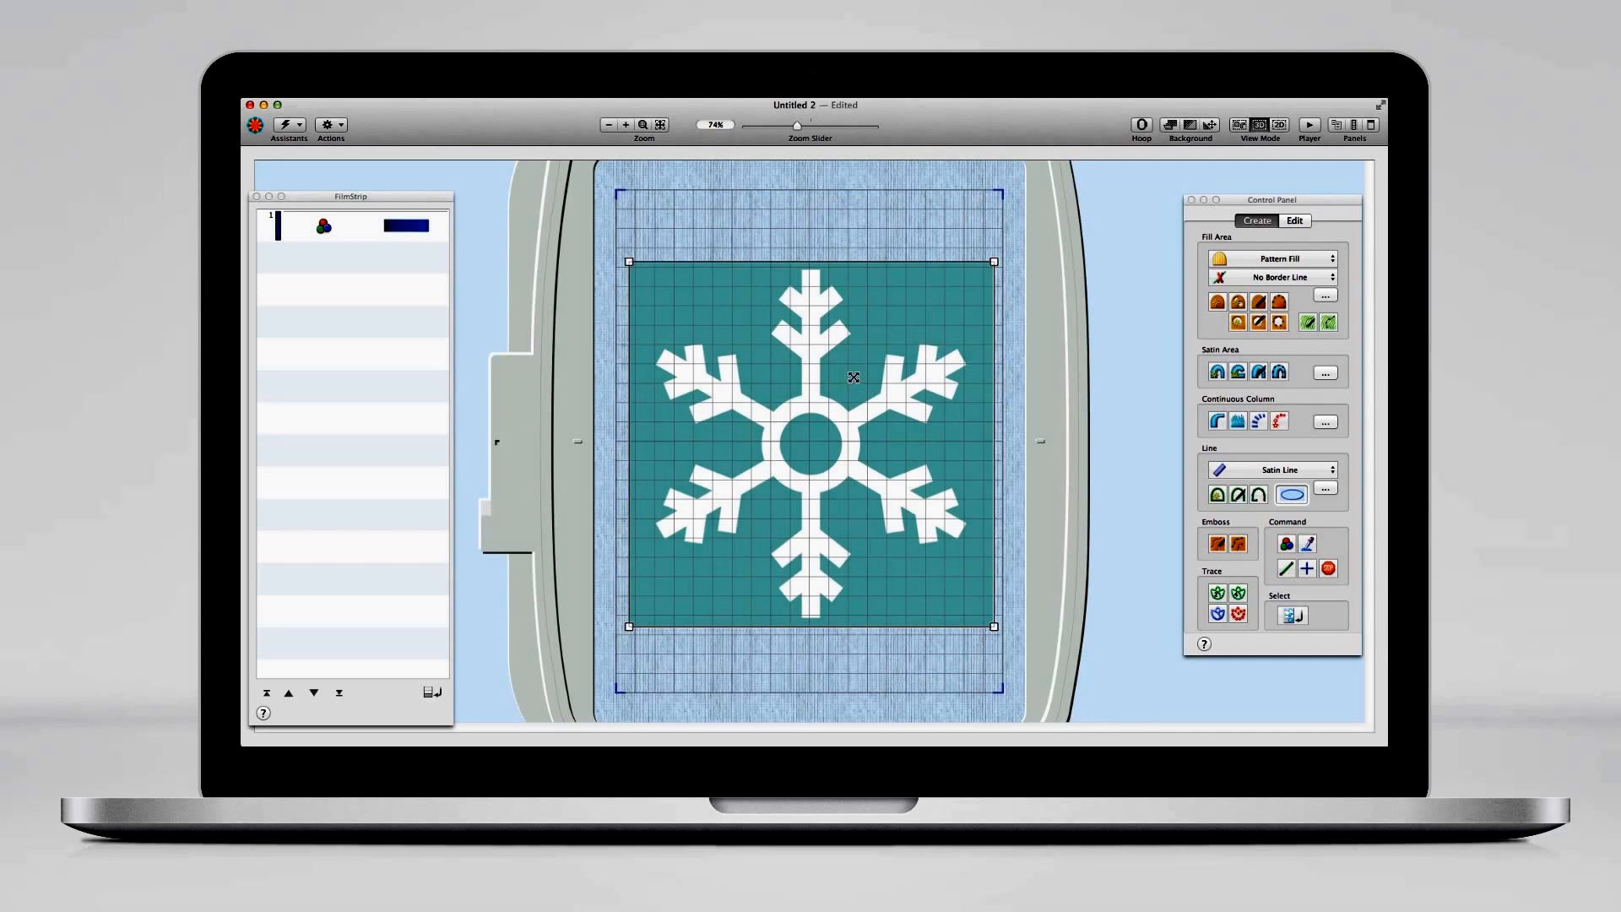
{"action": "right_click", "coordinate": [854, 378]}
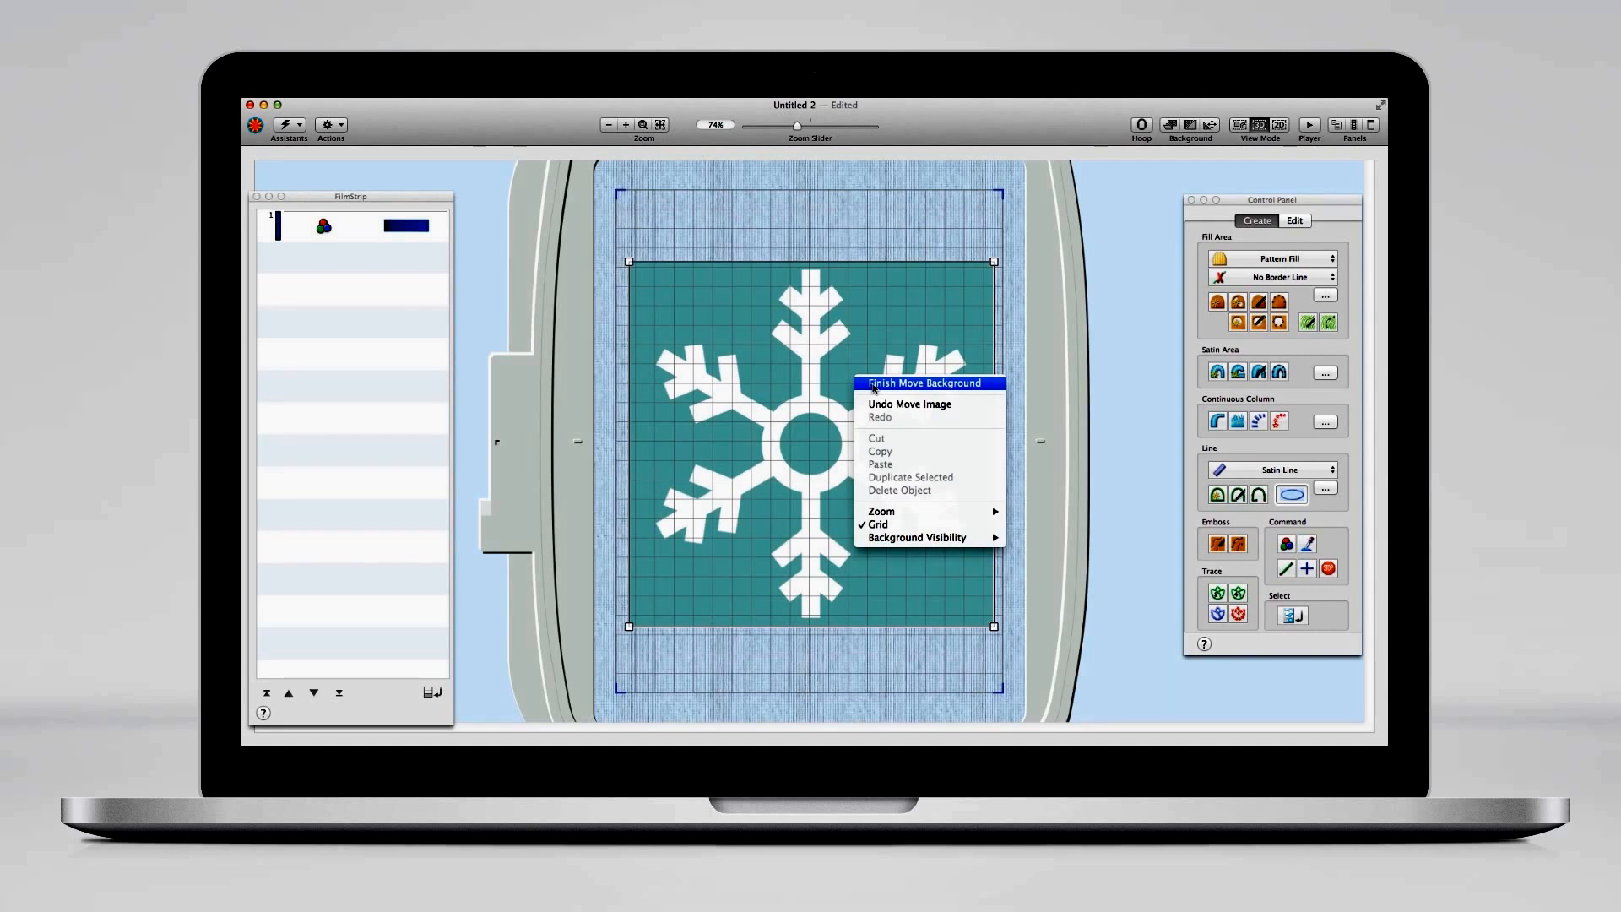
{"action": "left_click", "coordinate": [874, 384]}
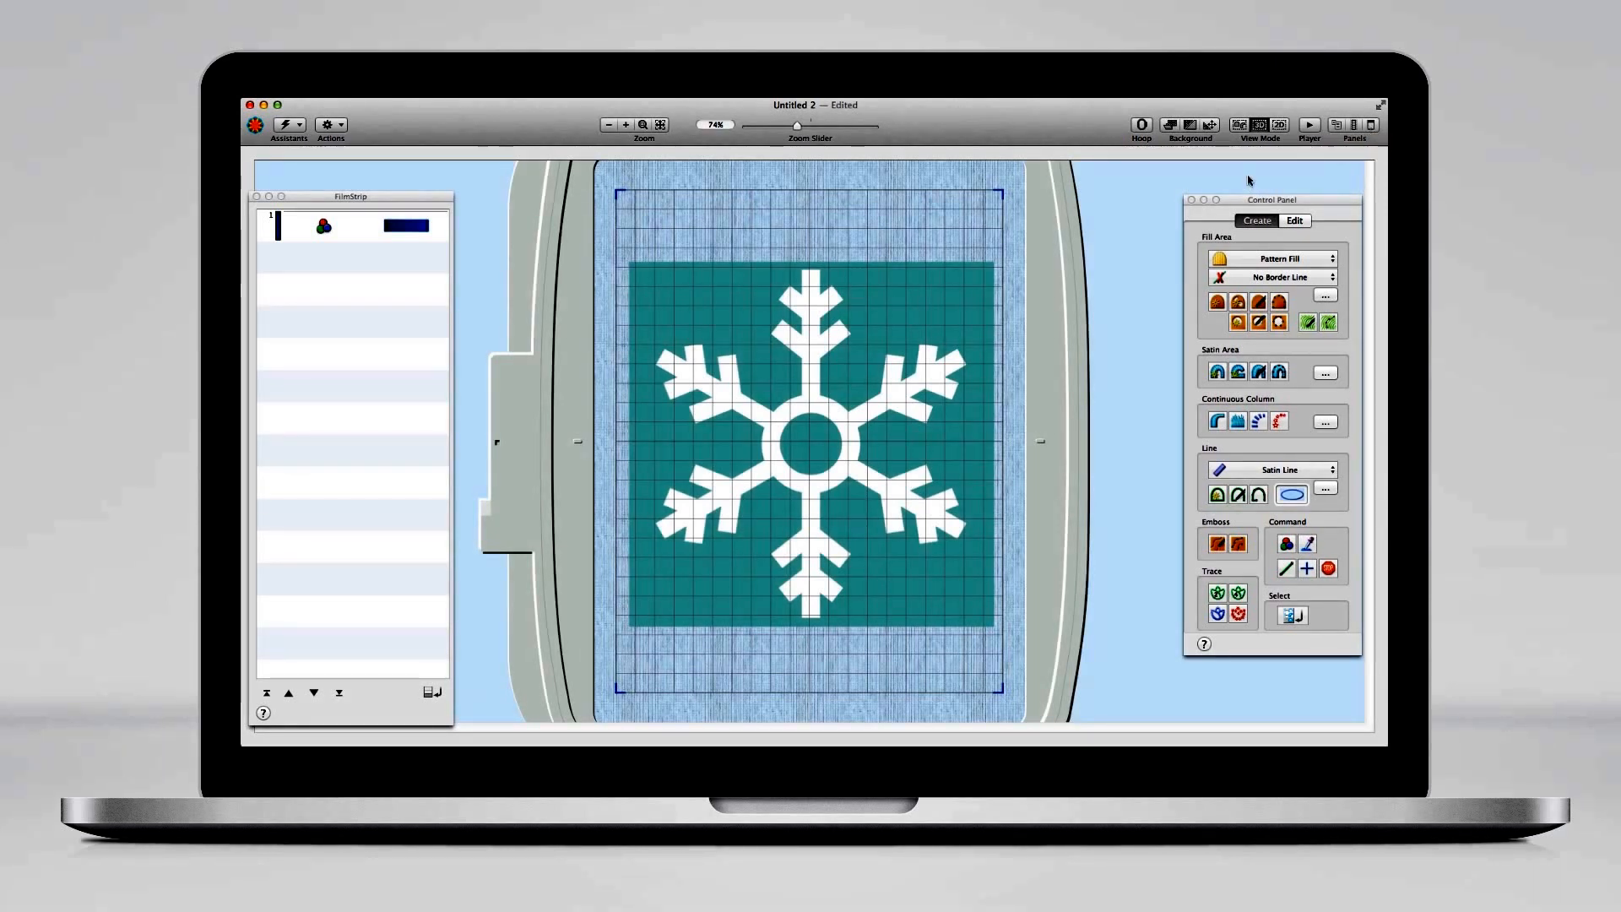
- Insert a color change to Robison-Anton Rayon 40 thread 2539 Chrome, using the color picker to find a gray, and close the picker
{"action": "left_click", "coordinate": [1254, 225]}
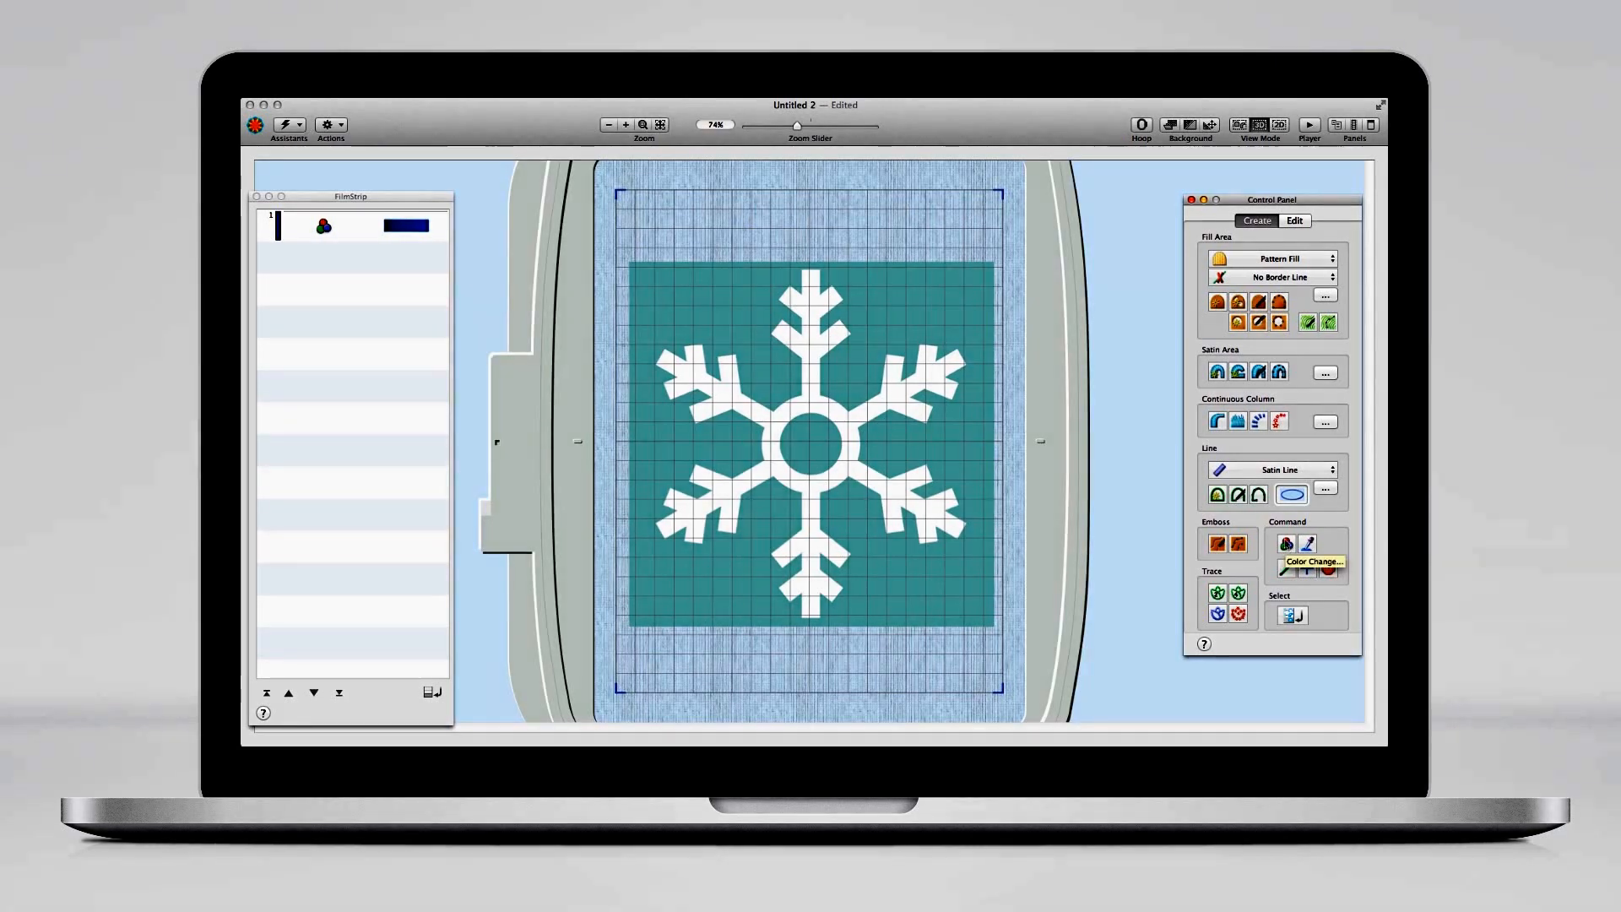
{"action": "left_click", "coordinate": [1286, 544]}
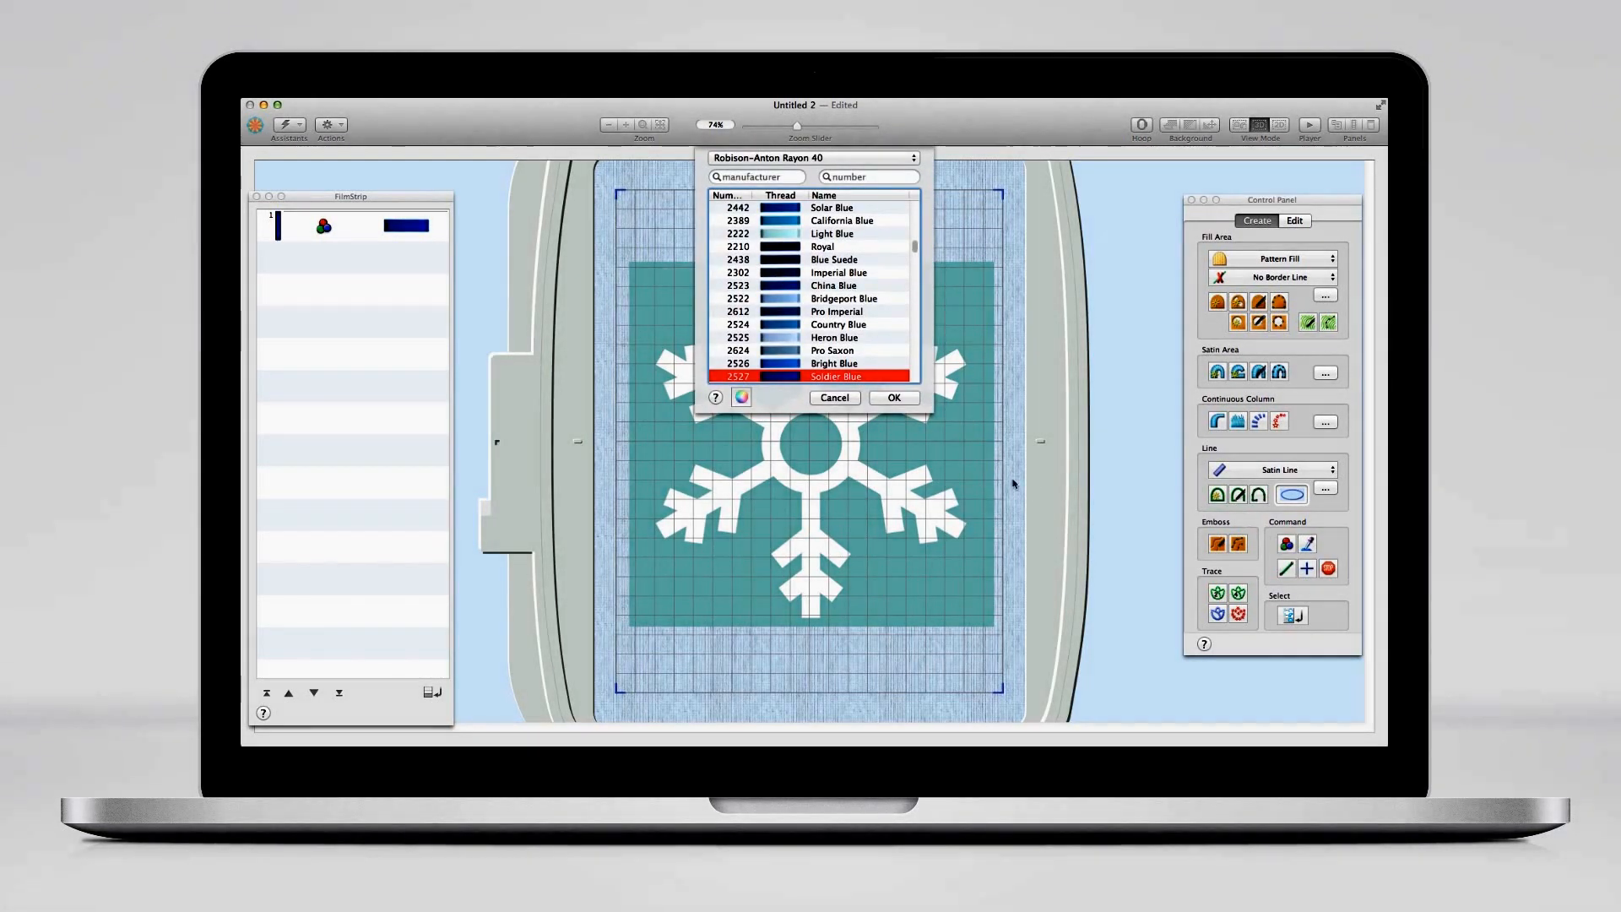
{"action": "left_click", "coordinate": [742, 397]}
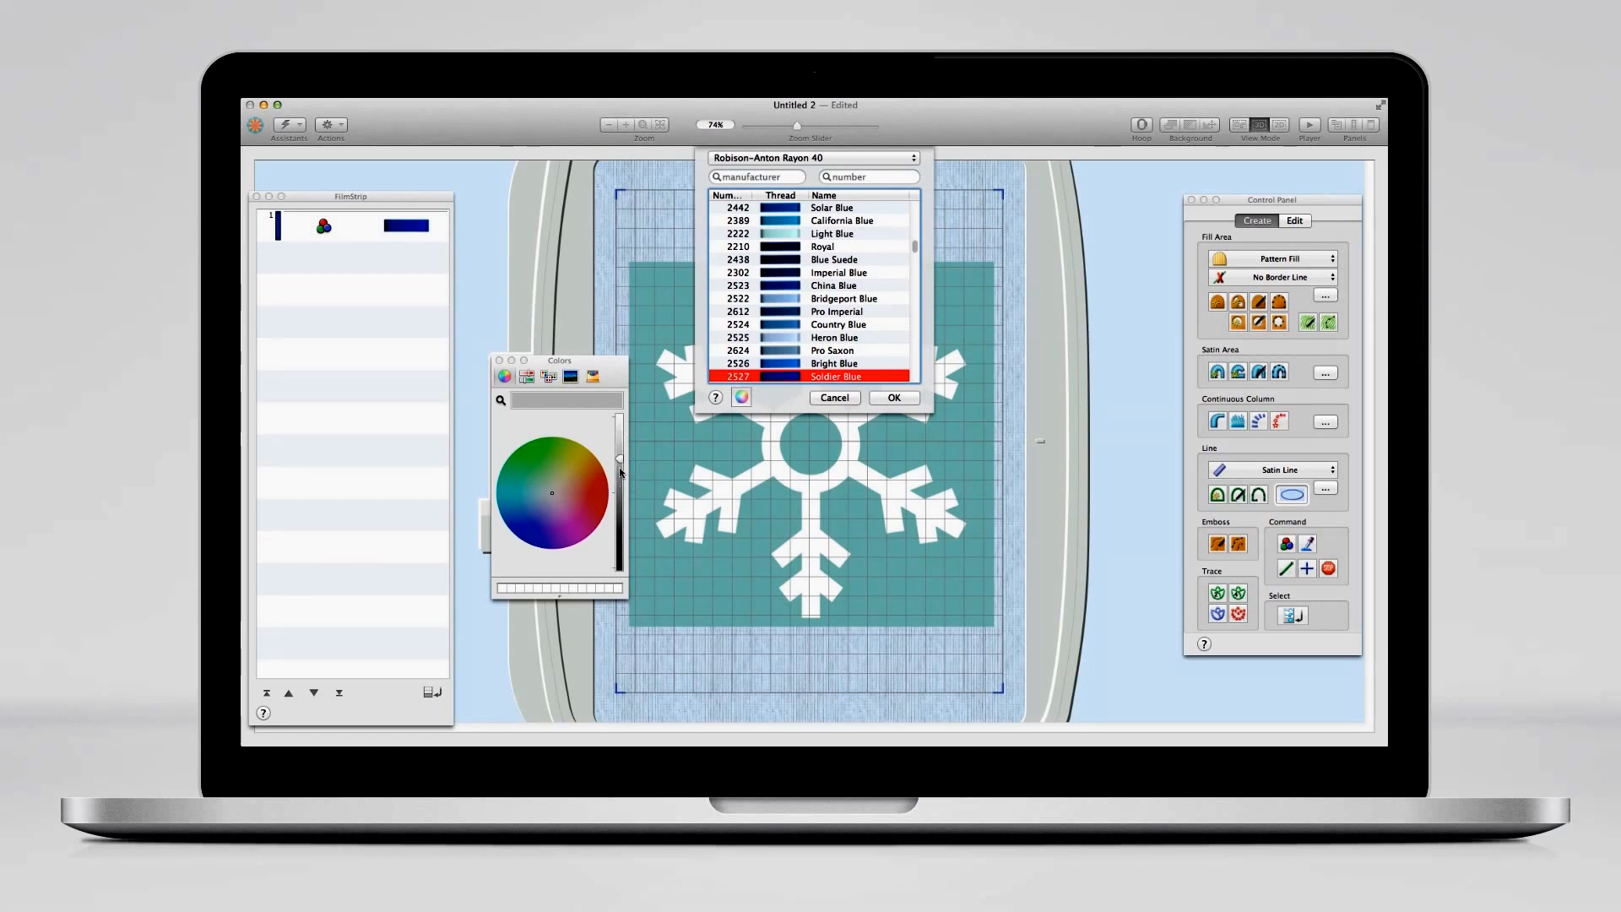
{"action": "left_click_drag", "start_coordinate": [619, 470], "coordinate": [624, 467]}
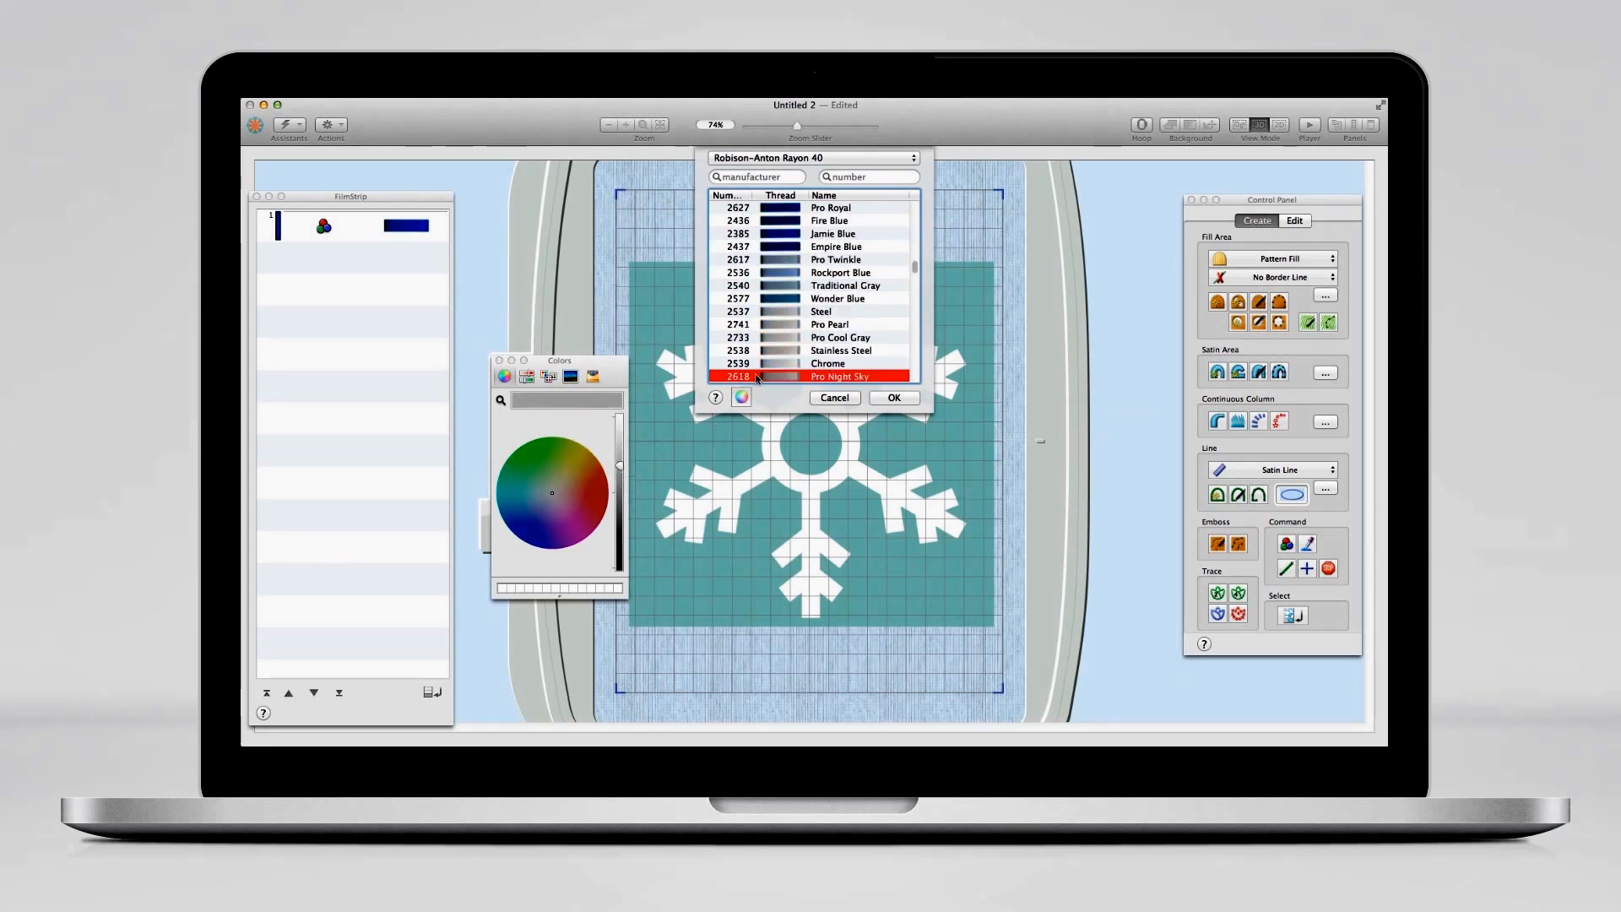
{"action": "left_click", "coordinate": [771, 365]}
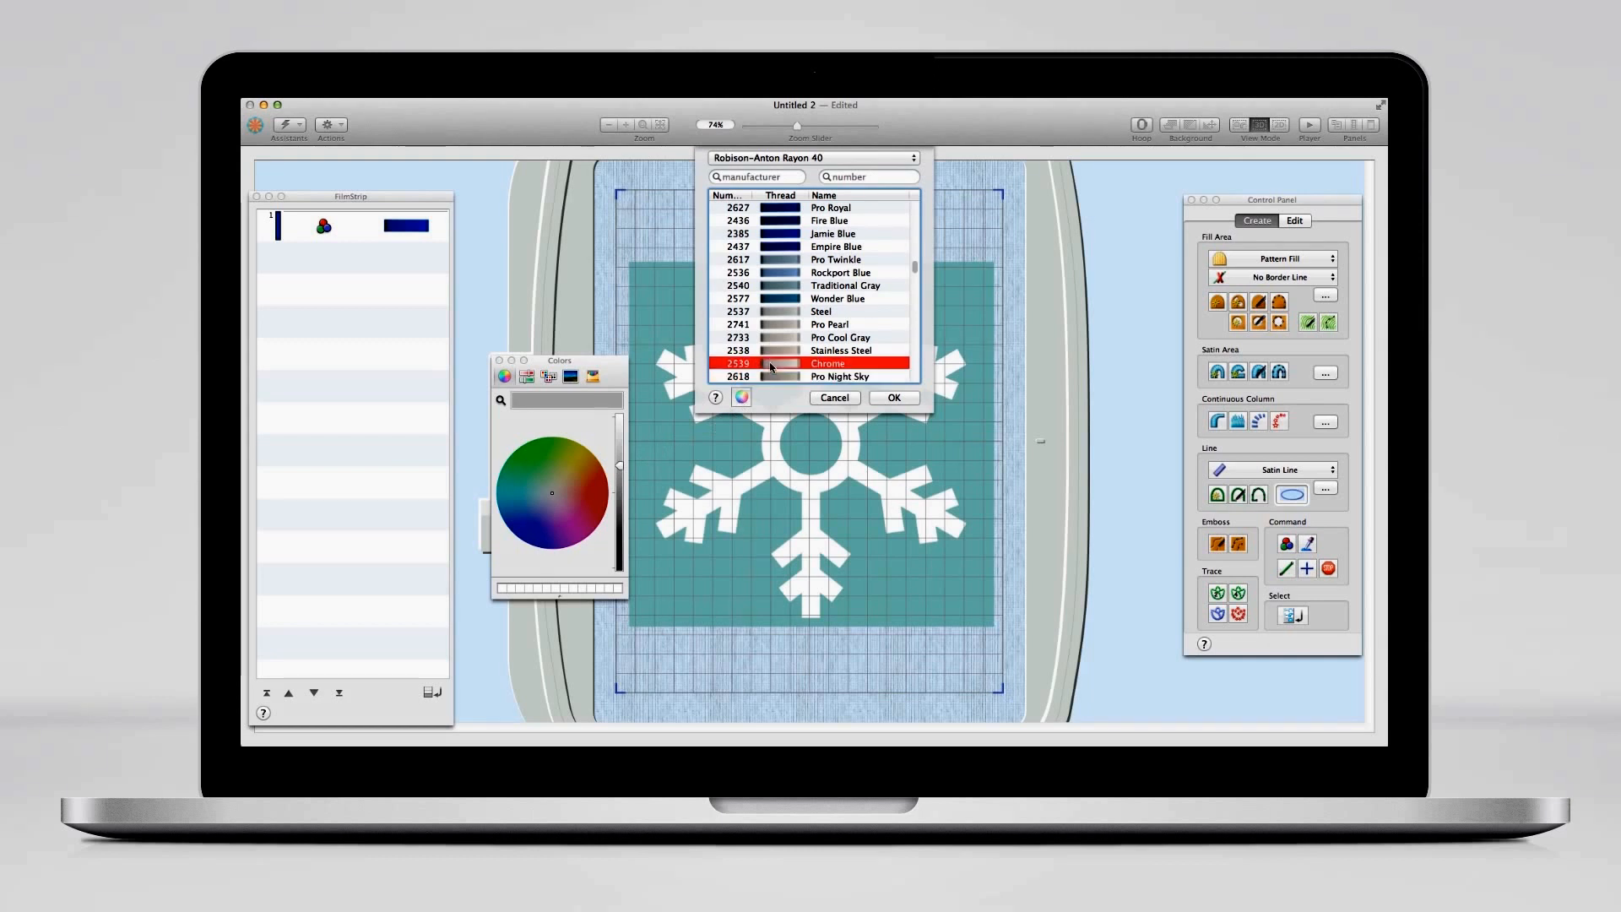
{"action": "left_click", "coordinate": [894, 400]}
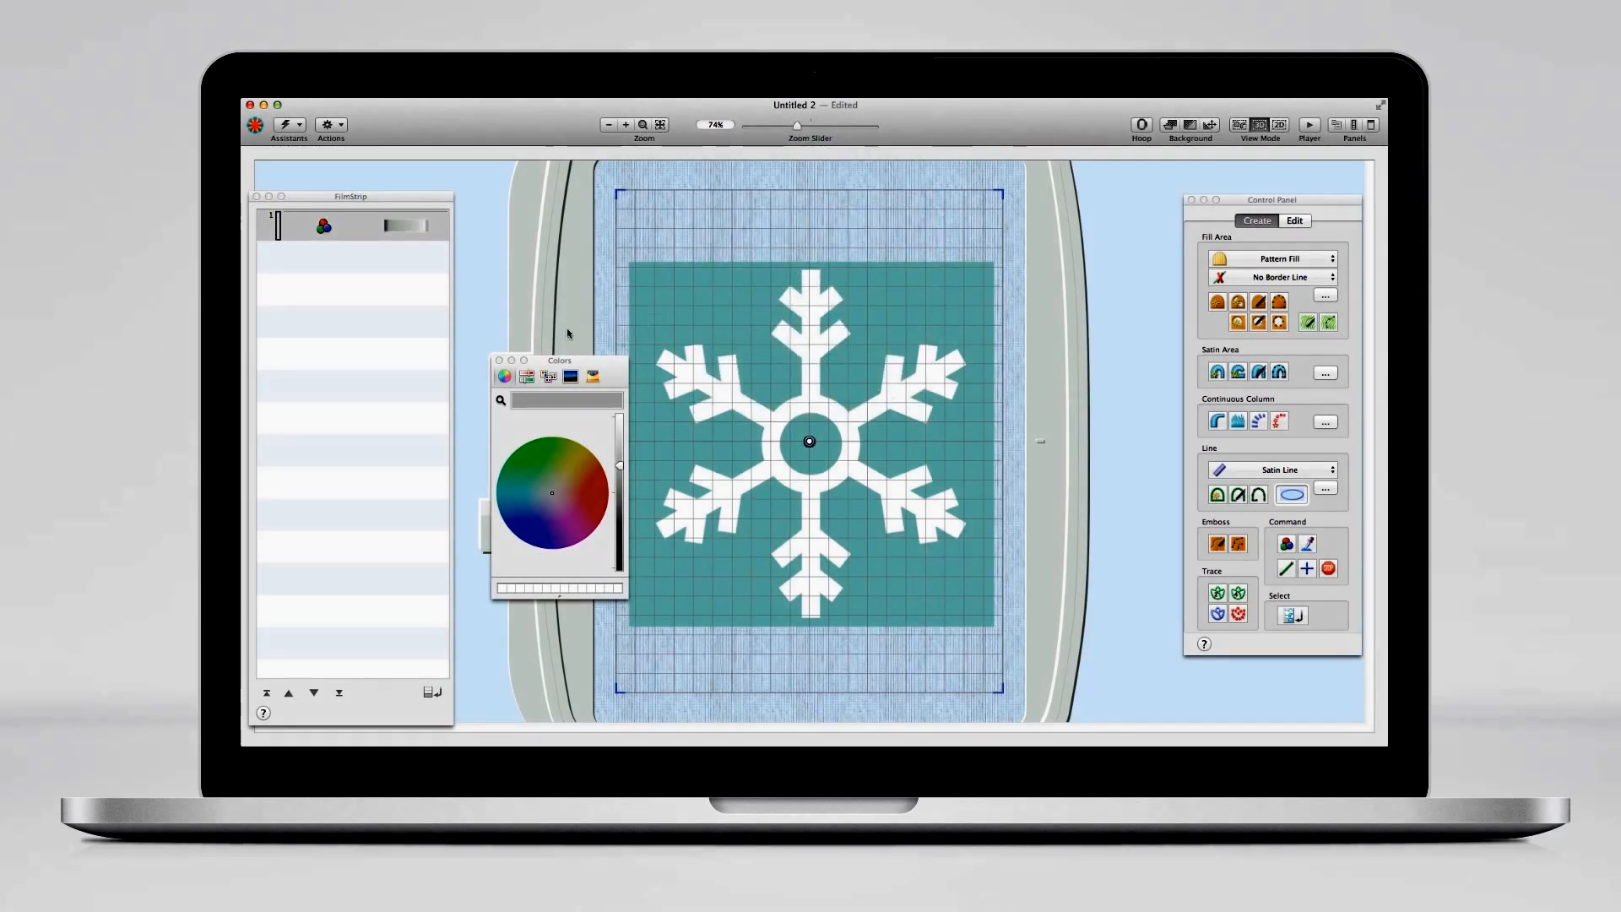
{"action": "left_click", "coordinate": [499, 362]}
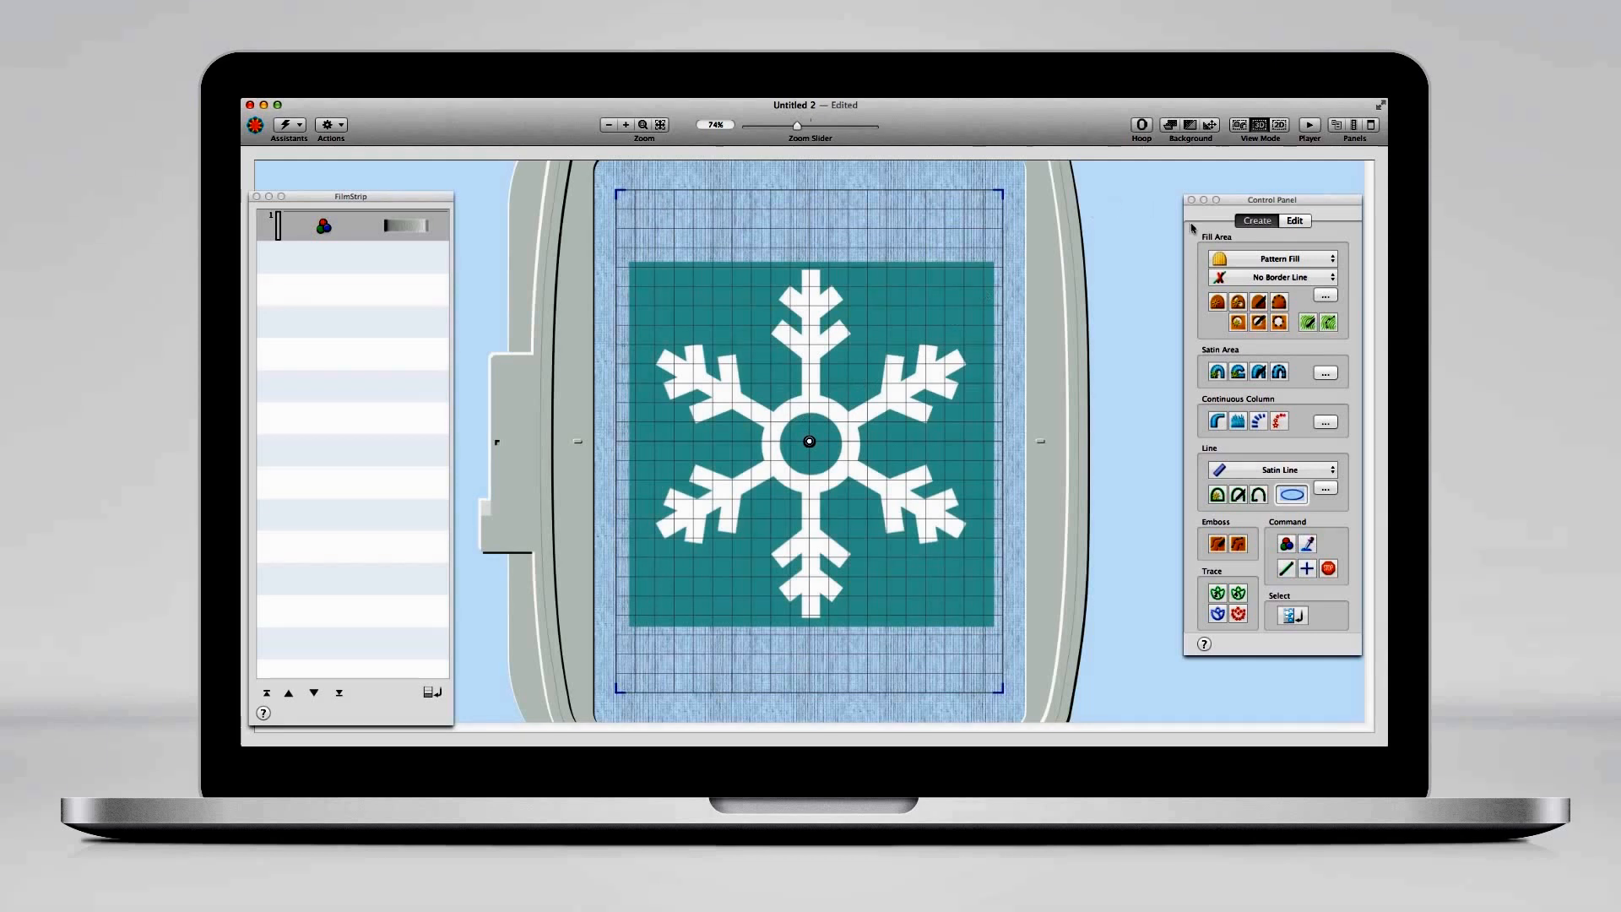
- Create a QuickStitch Fill + AutoHole area from the white snowflake, using Pattern Fill, no border line and 0% color tolerance
{"action": "left_click", "coordinate": [1323, 265]}
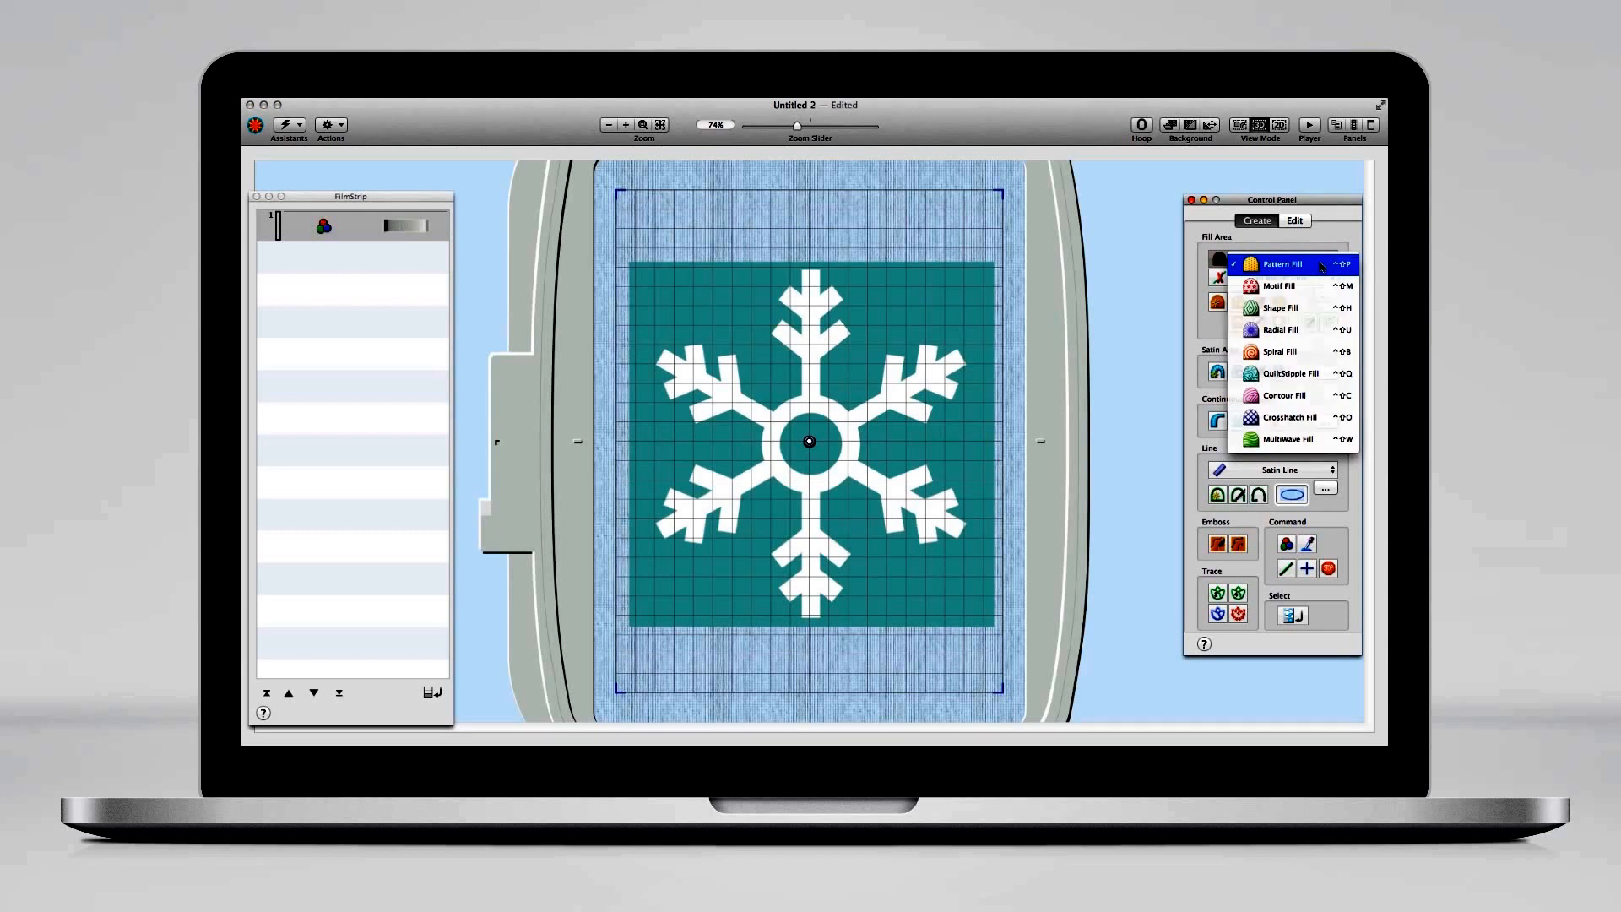
{"action": "left_click", "coordinate": [1323, 265]}
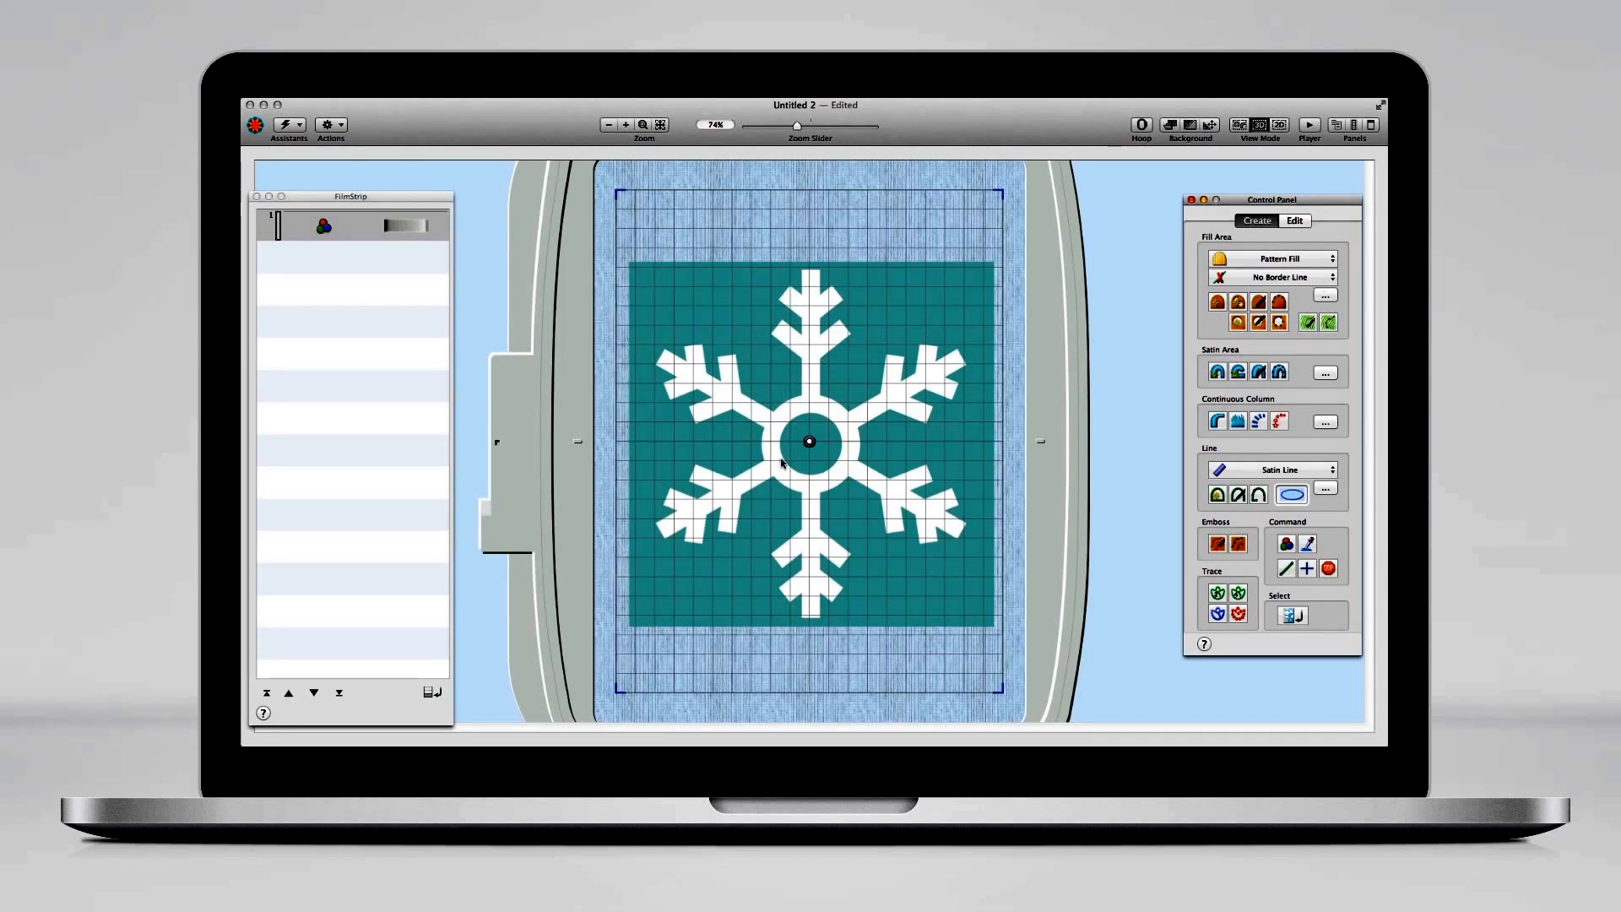
{"action": "left_click", "coordinate": [1238, 302]}
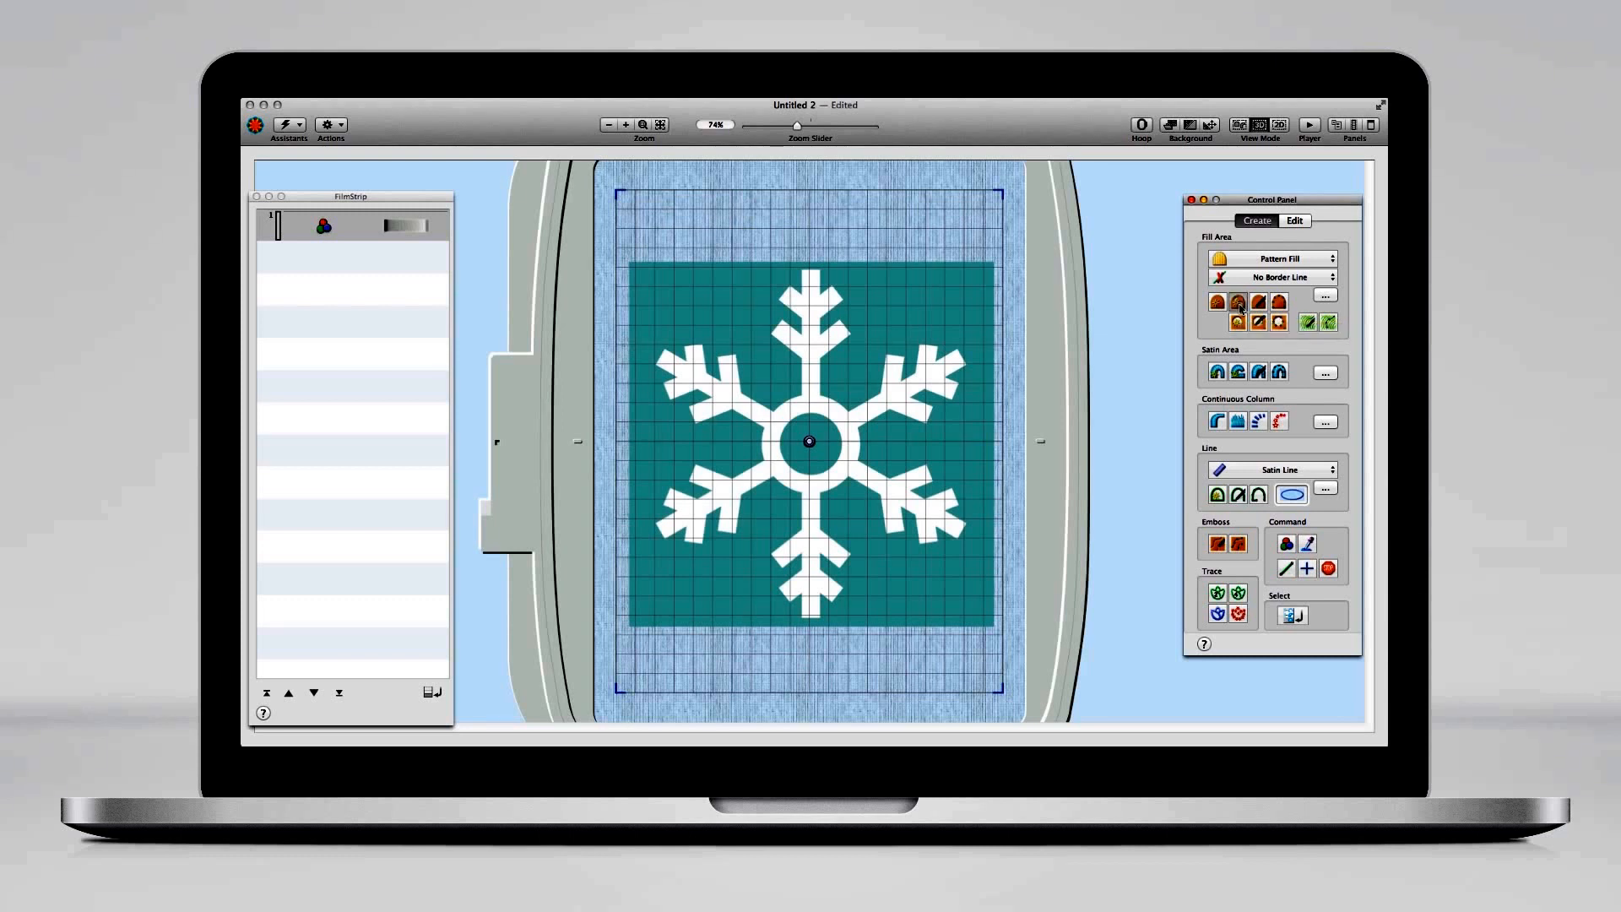
{"action": "left_click", "coordinate": [900, 394]}
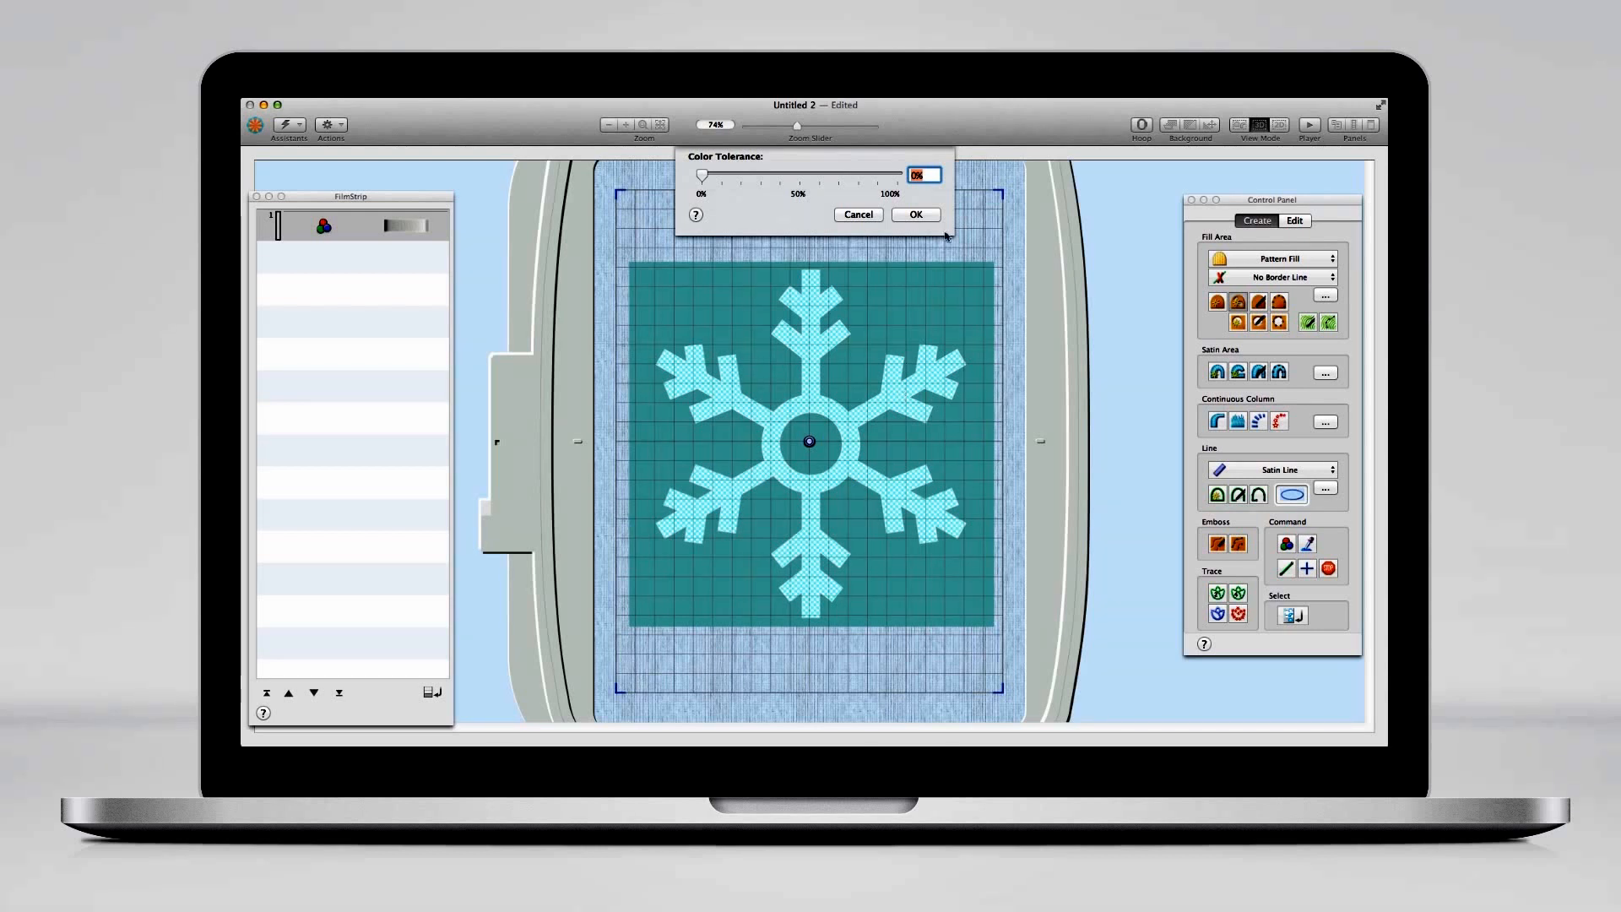
{"action": "left_click", "coordinate": [916, 215]}
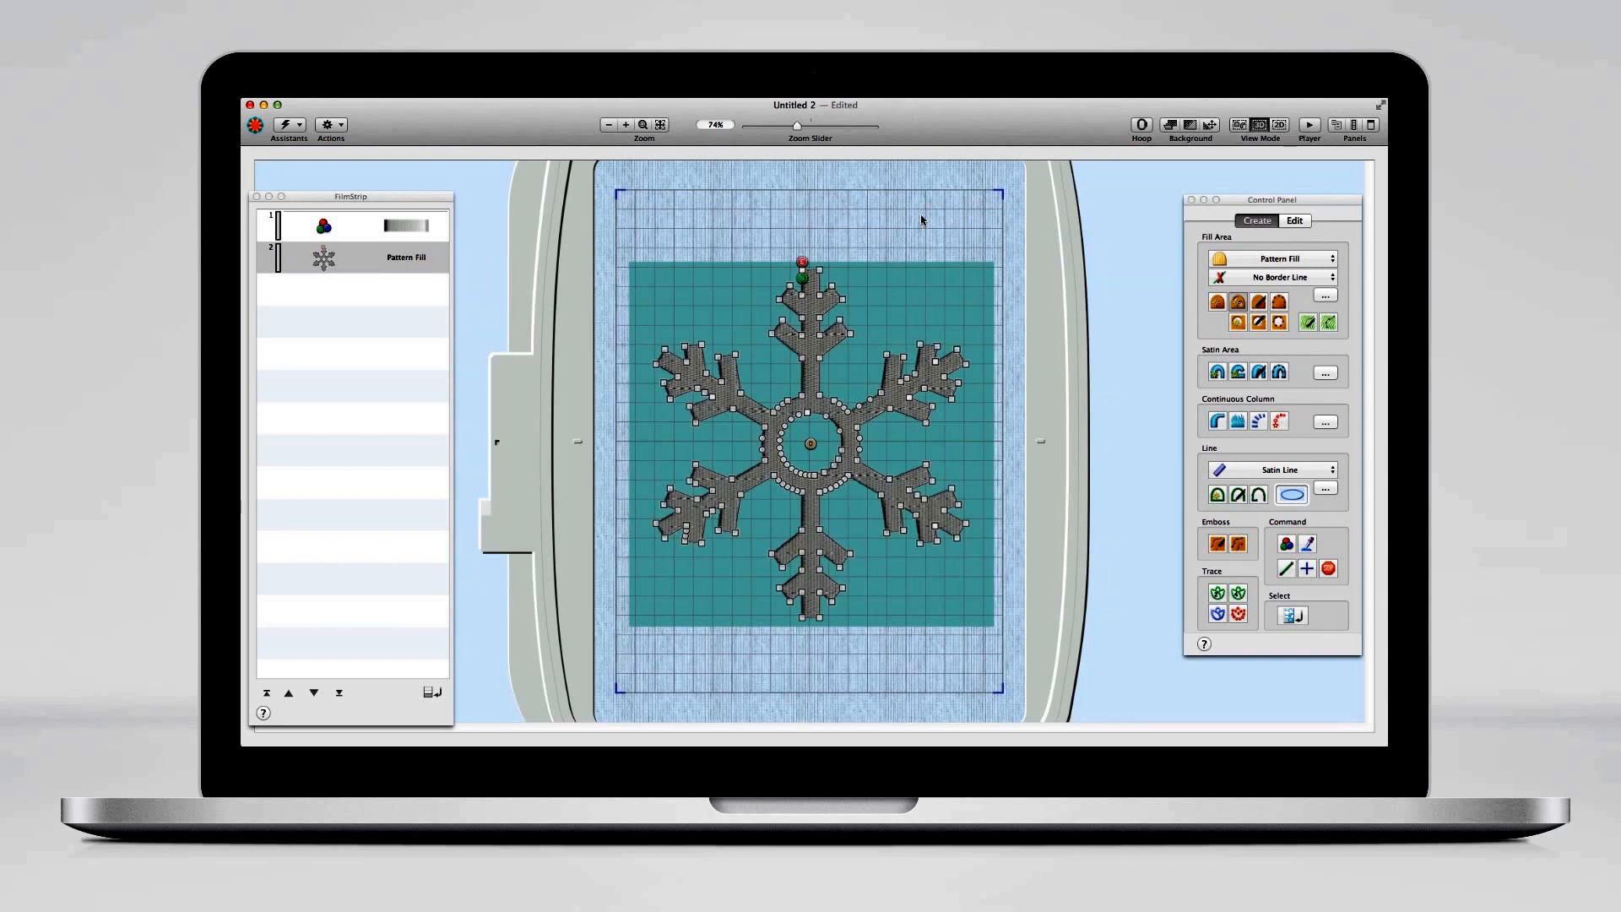
{"action": "right_click", "coordinate": [918, 304]}
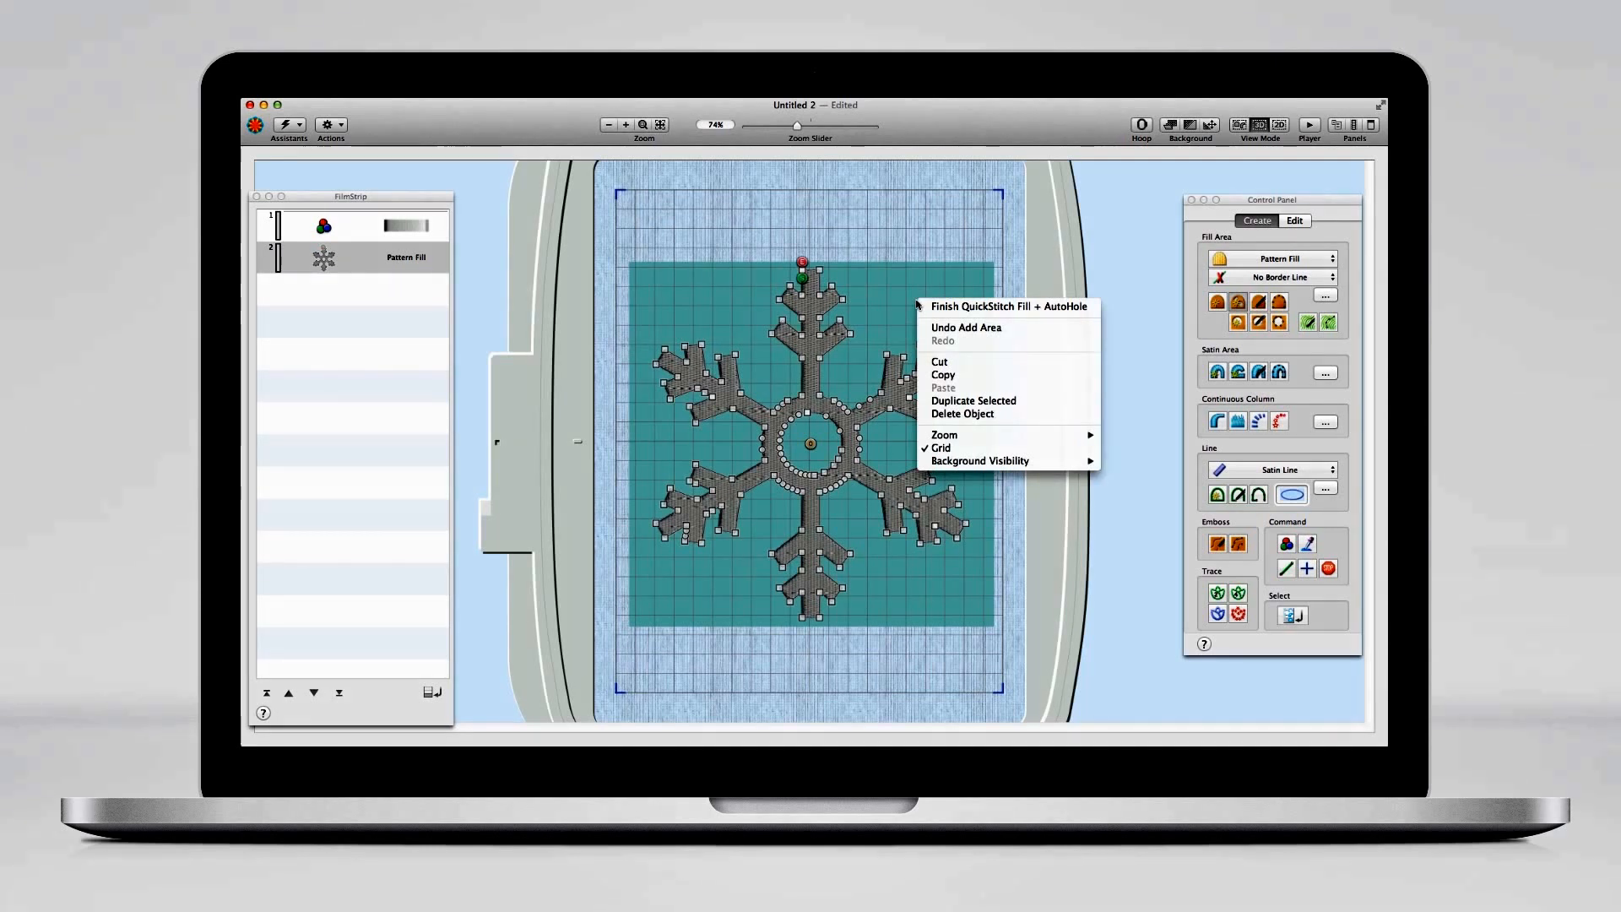
{"action": "left_click", "coordinate": [963, 310]}
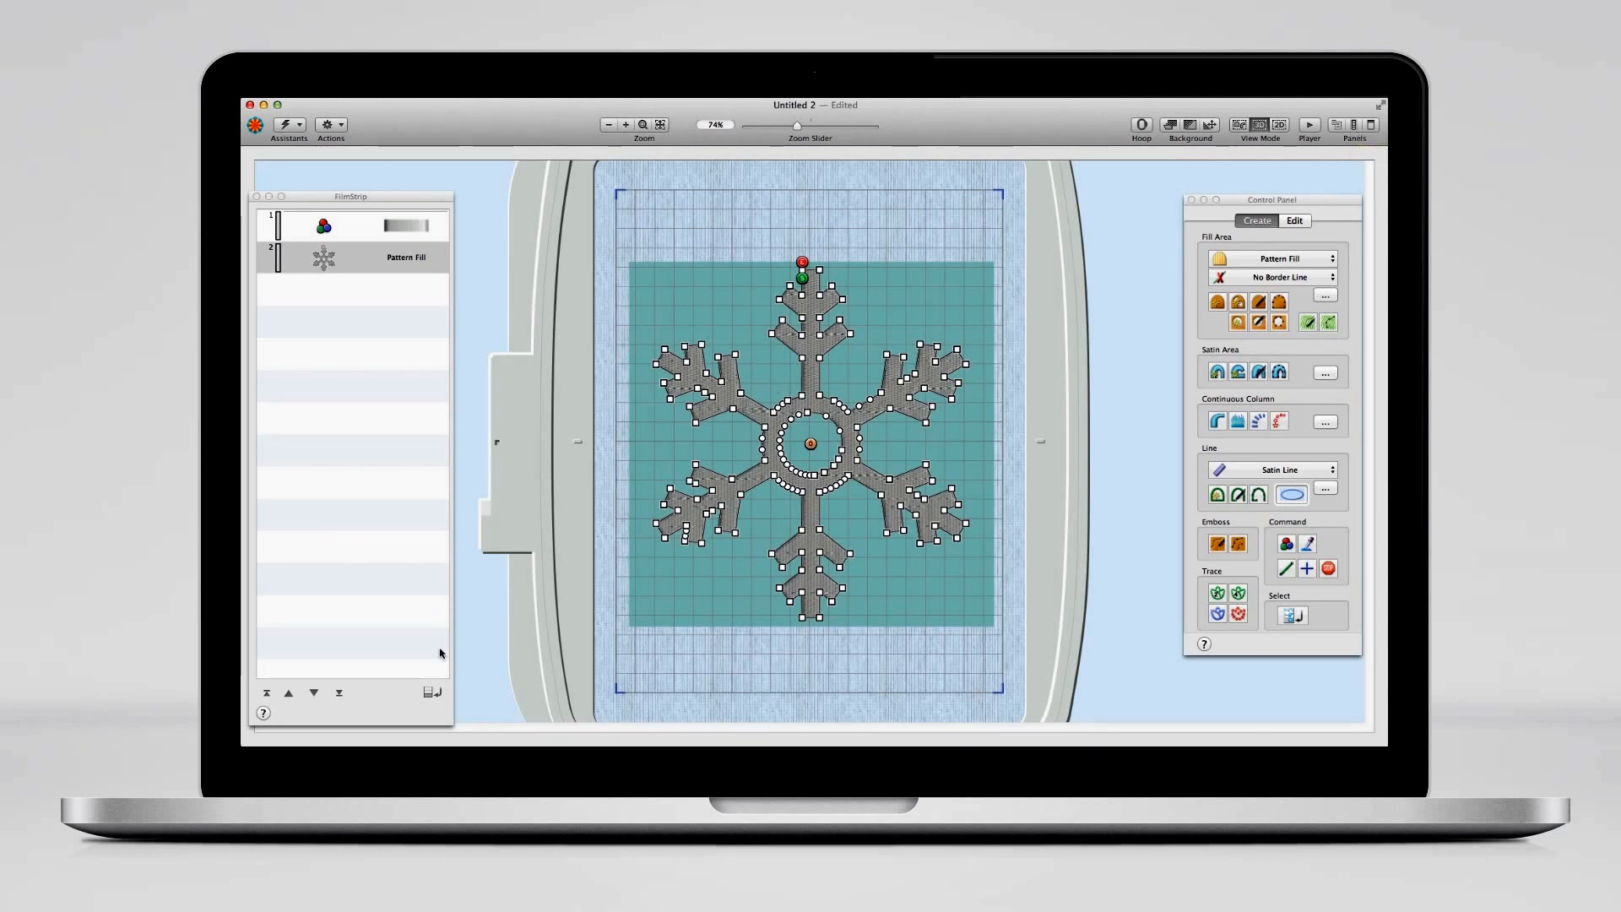
- In the snowflake's properties, change the fill type to Crosshatch Fill and the line type to Satin Line
{"action": "left_click", "coordinate": [410, 517]}
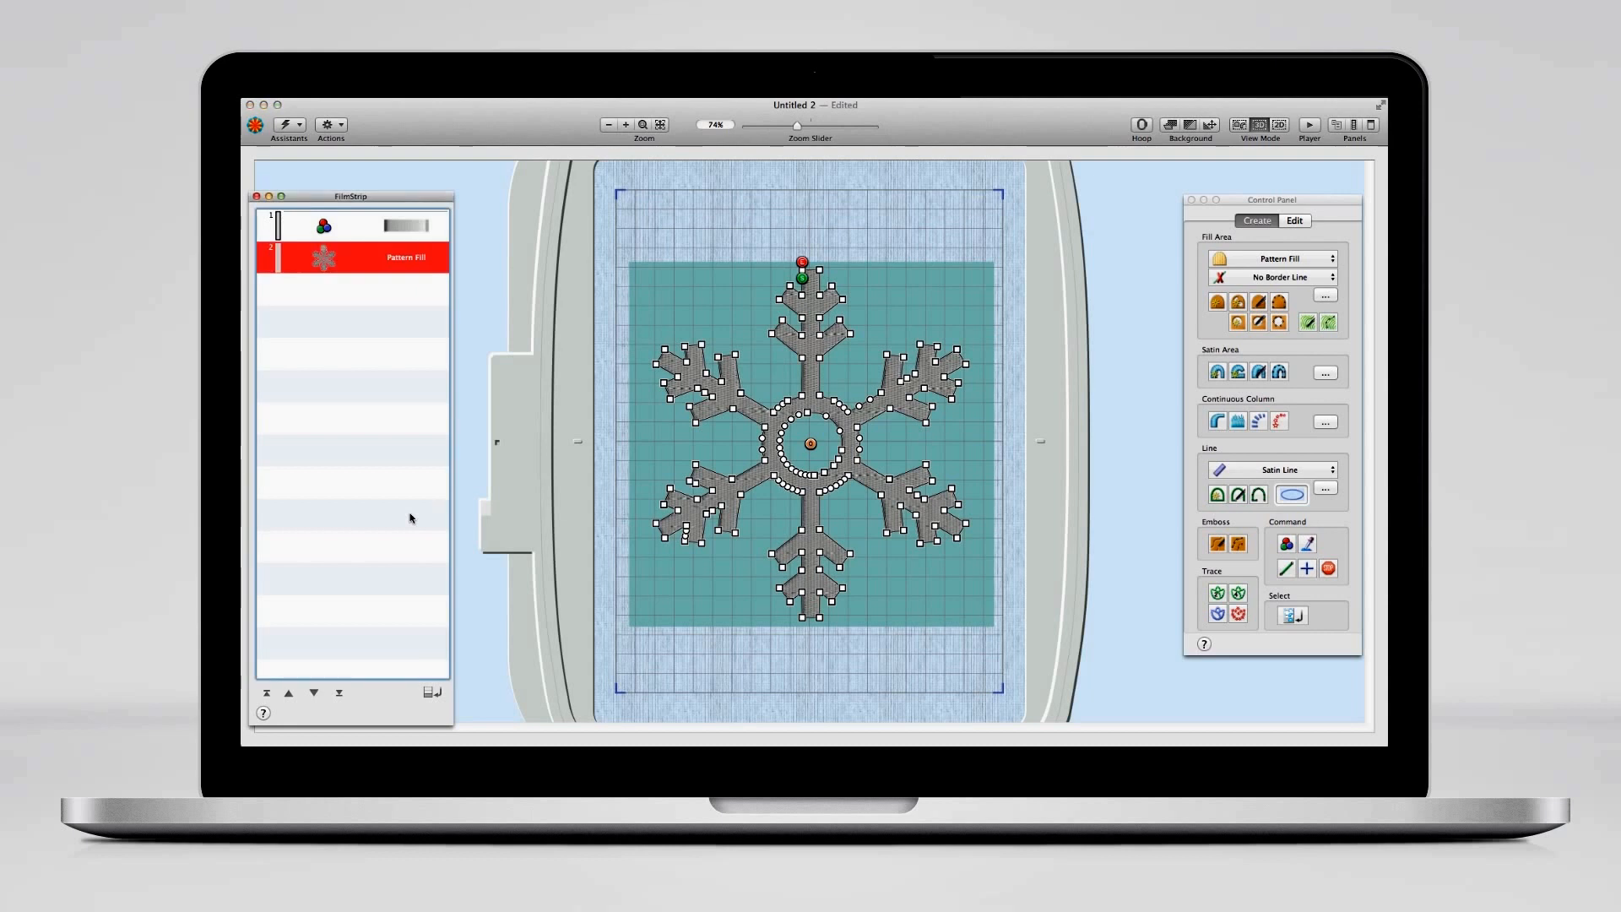
{"action": "right_click", "coordinate": [344, 272]}
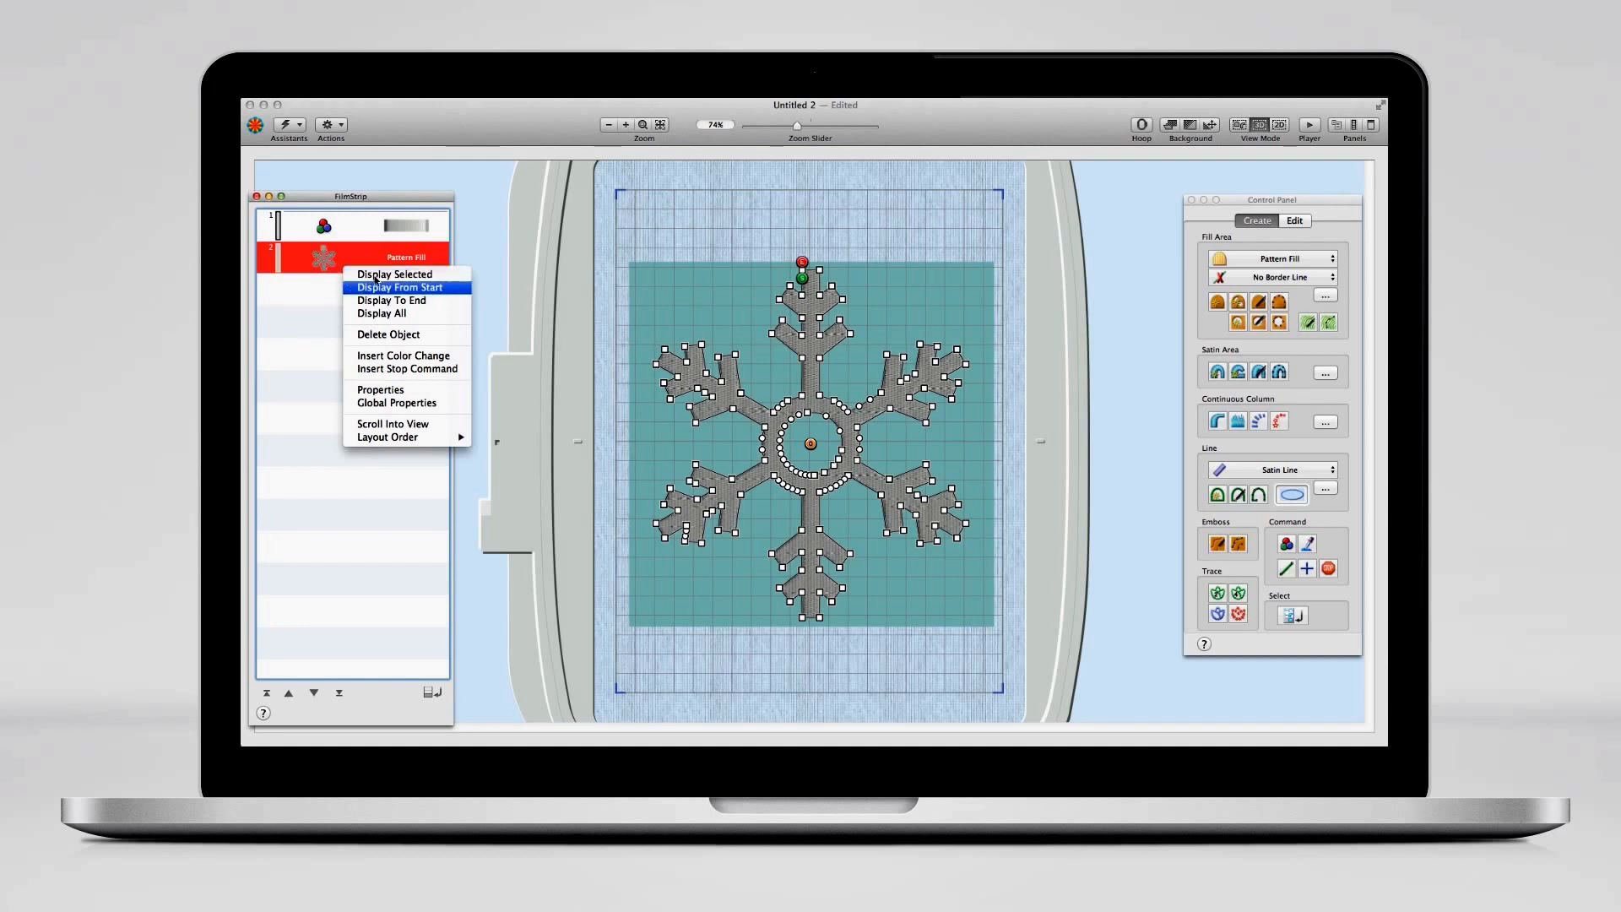
{"action": "left_click", "coordinate": [414, 391]}
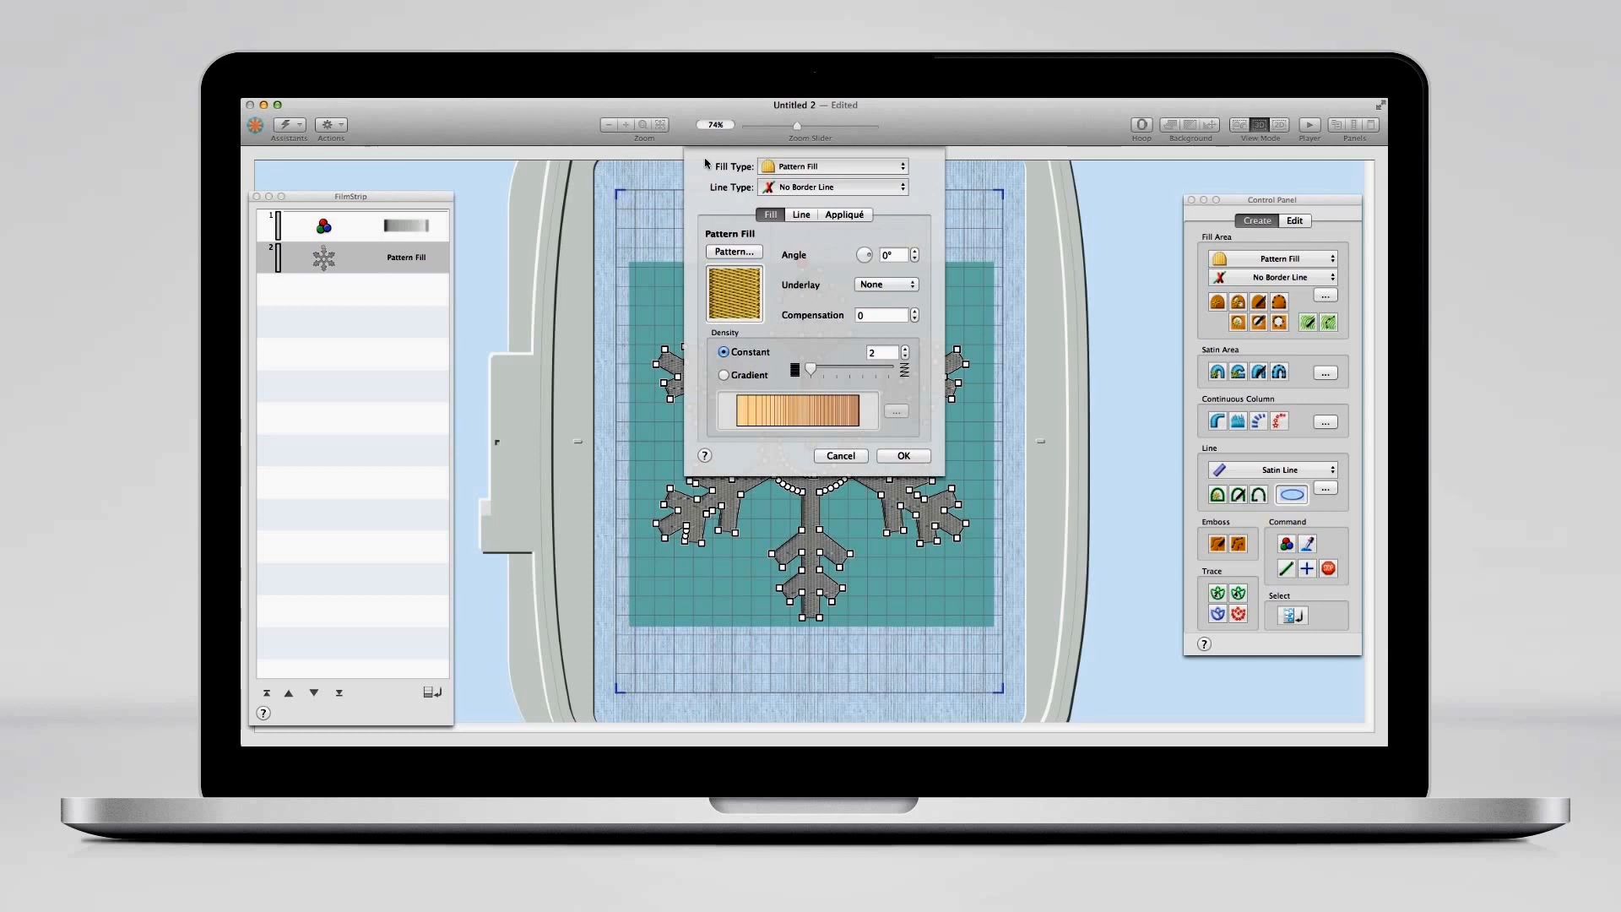
{"action": "left_click", "coordinate": [899, 171]}
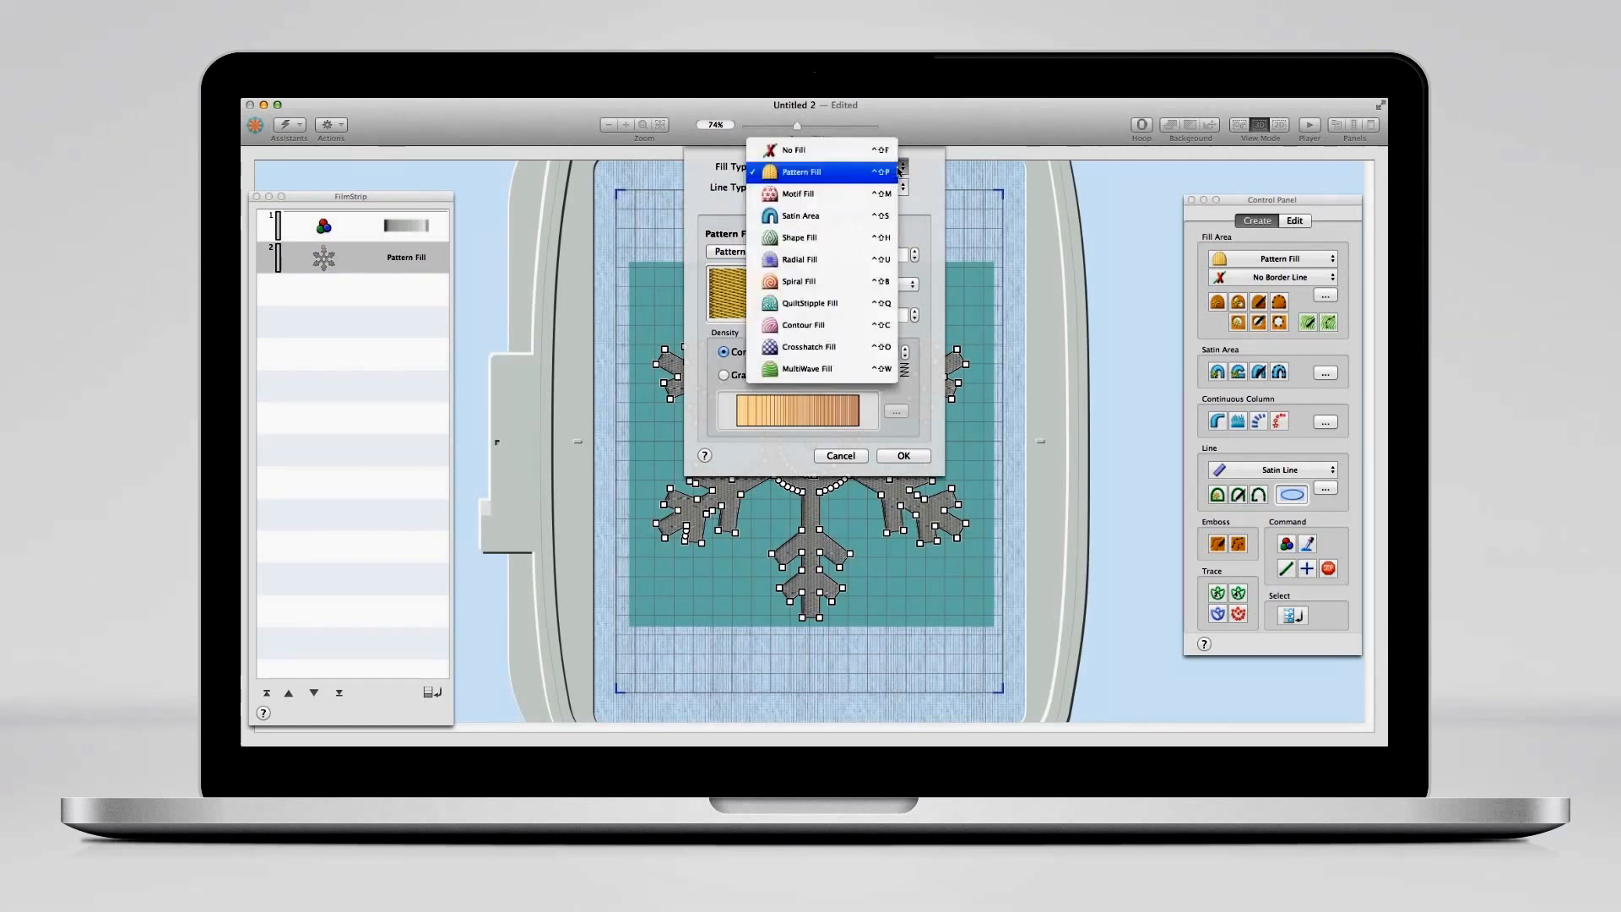
{"action": "left_click", "coordinate": [864, 346]}
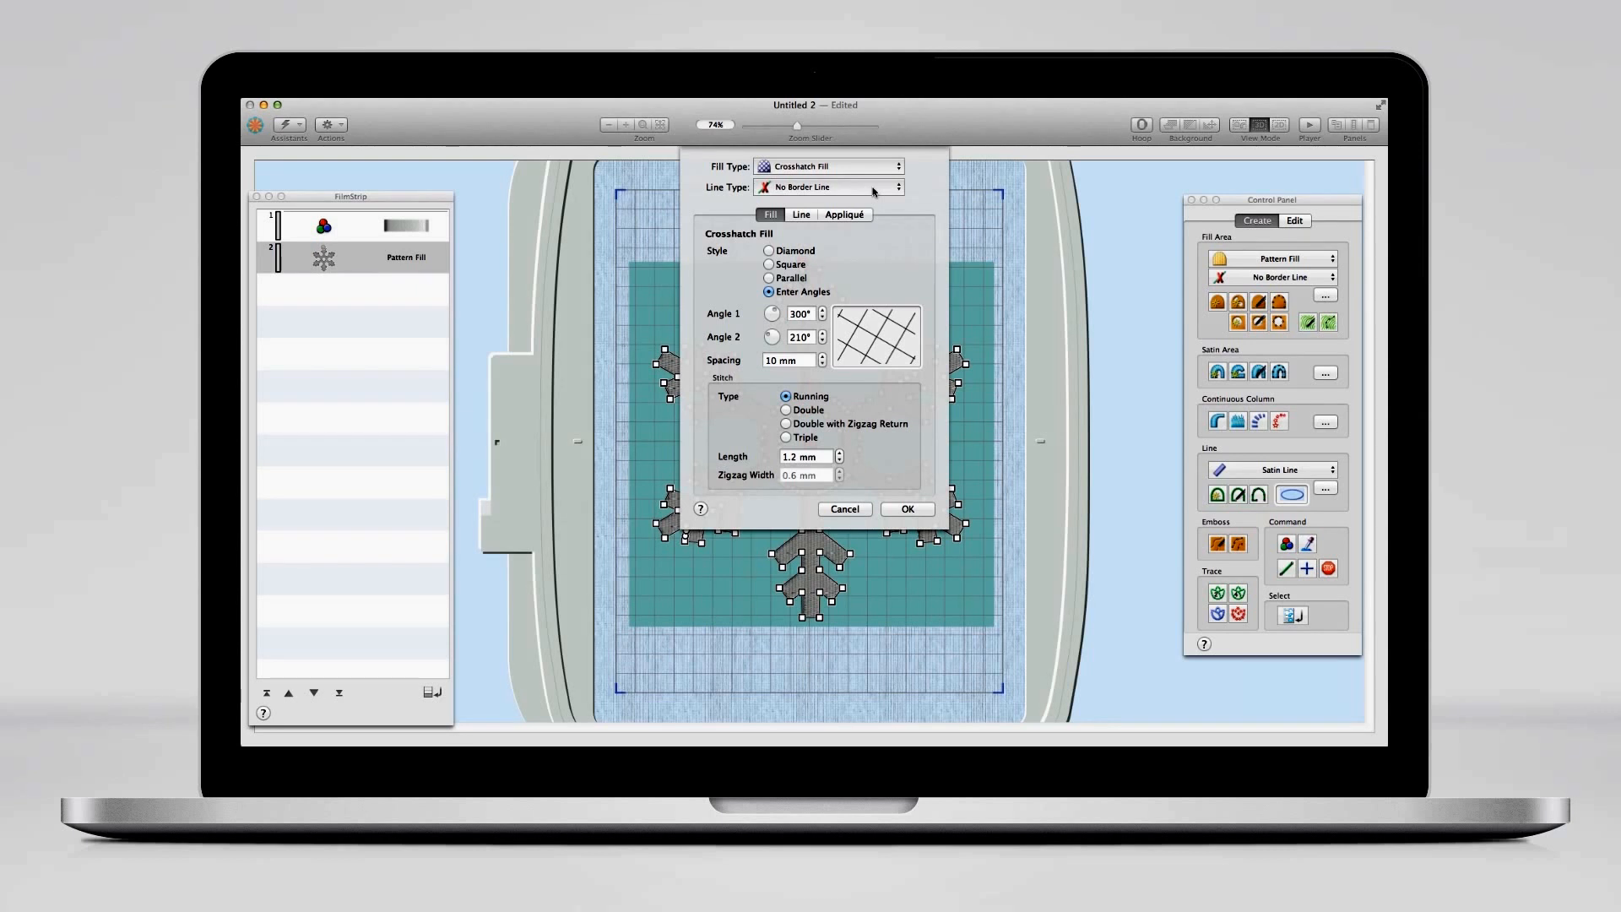
{"action": "left_click", "coordinate": [874, 190]}
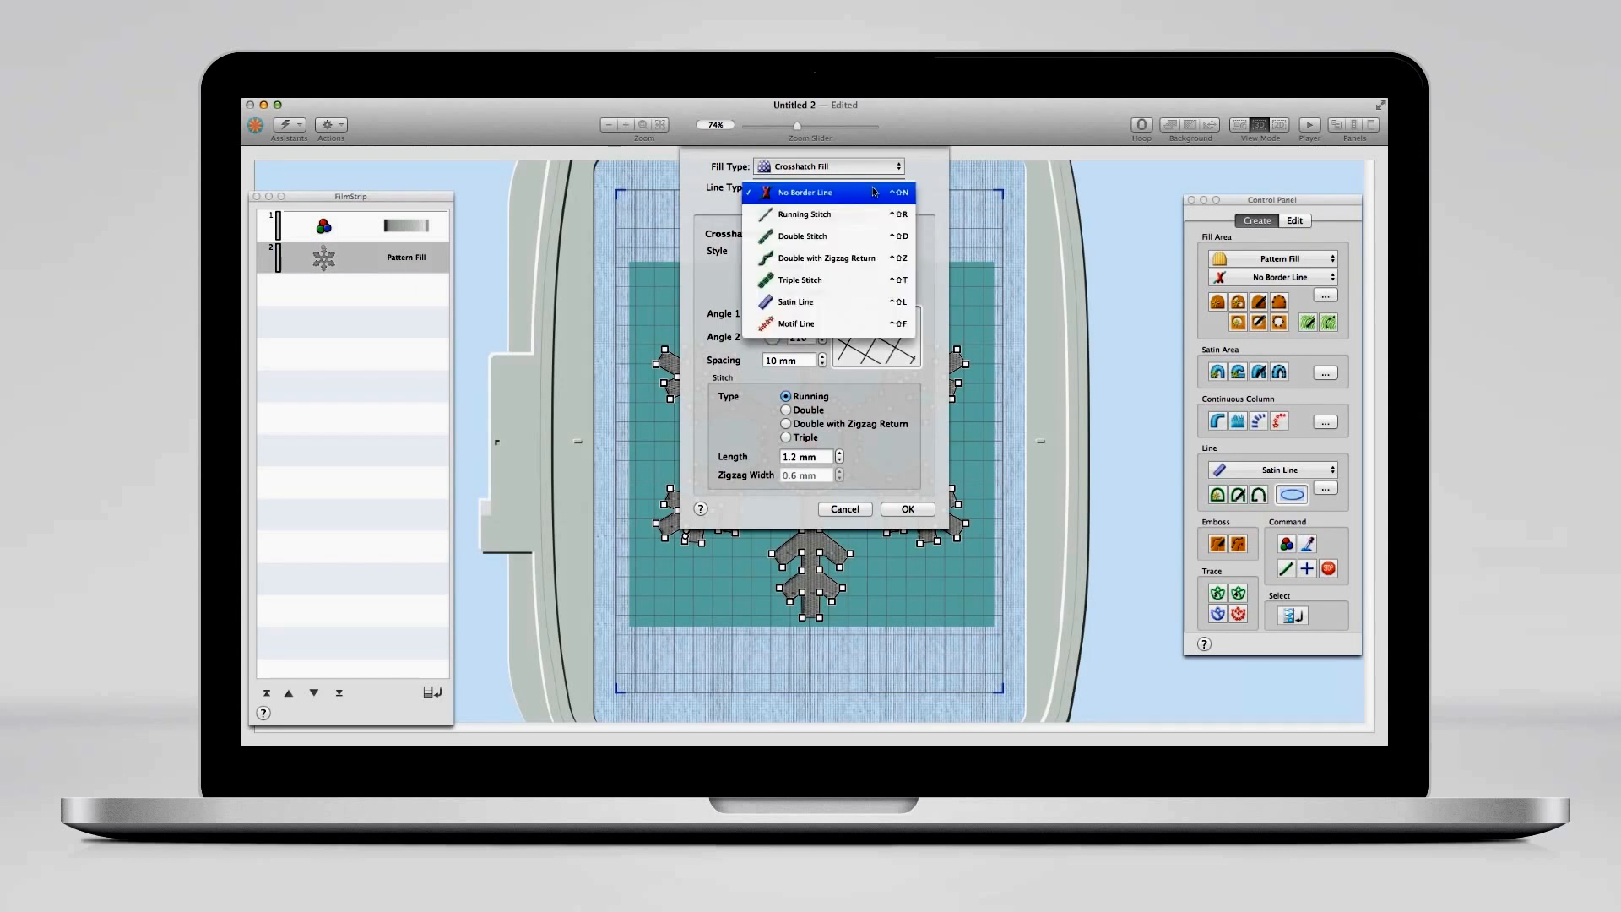
{"action": "left_click", "coordinate": [838, 301]}
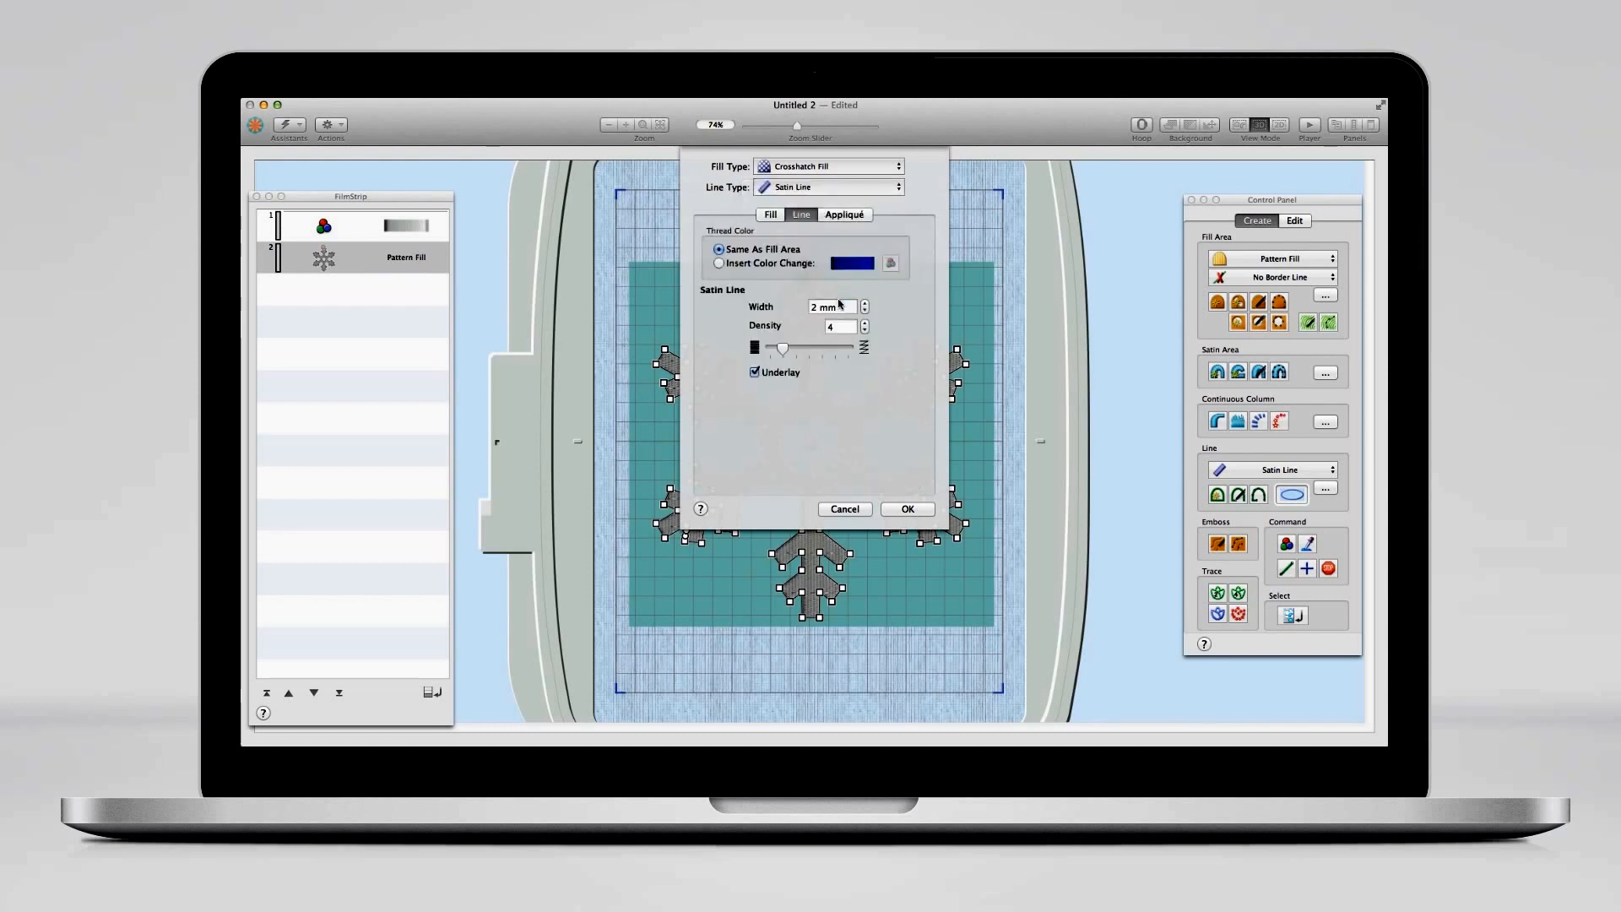
- Set the crosshatch fill to Diamond style, Angle 1 of 327°, 2 mm spacing and the Double with Zigzag Return stitch type
{"action": "left_click", "coordinate": [771, 215]}
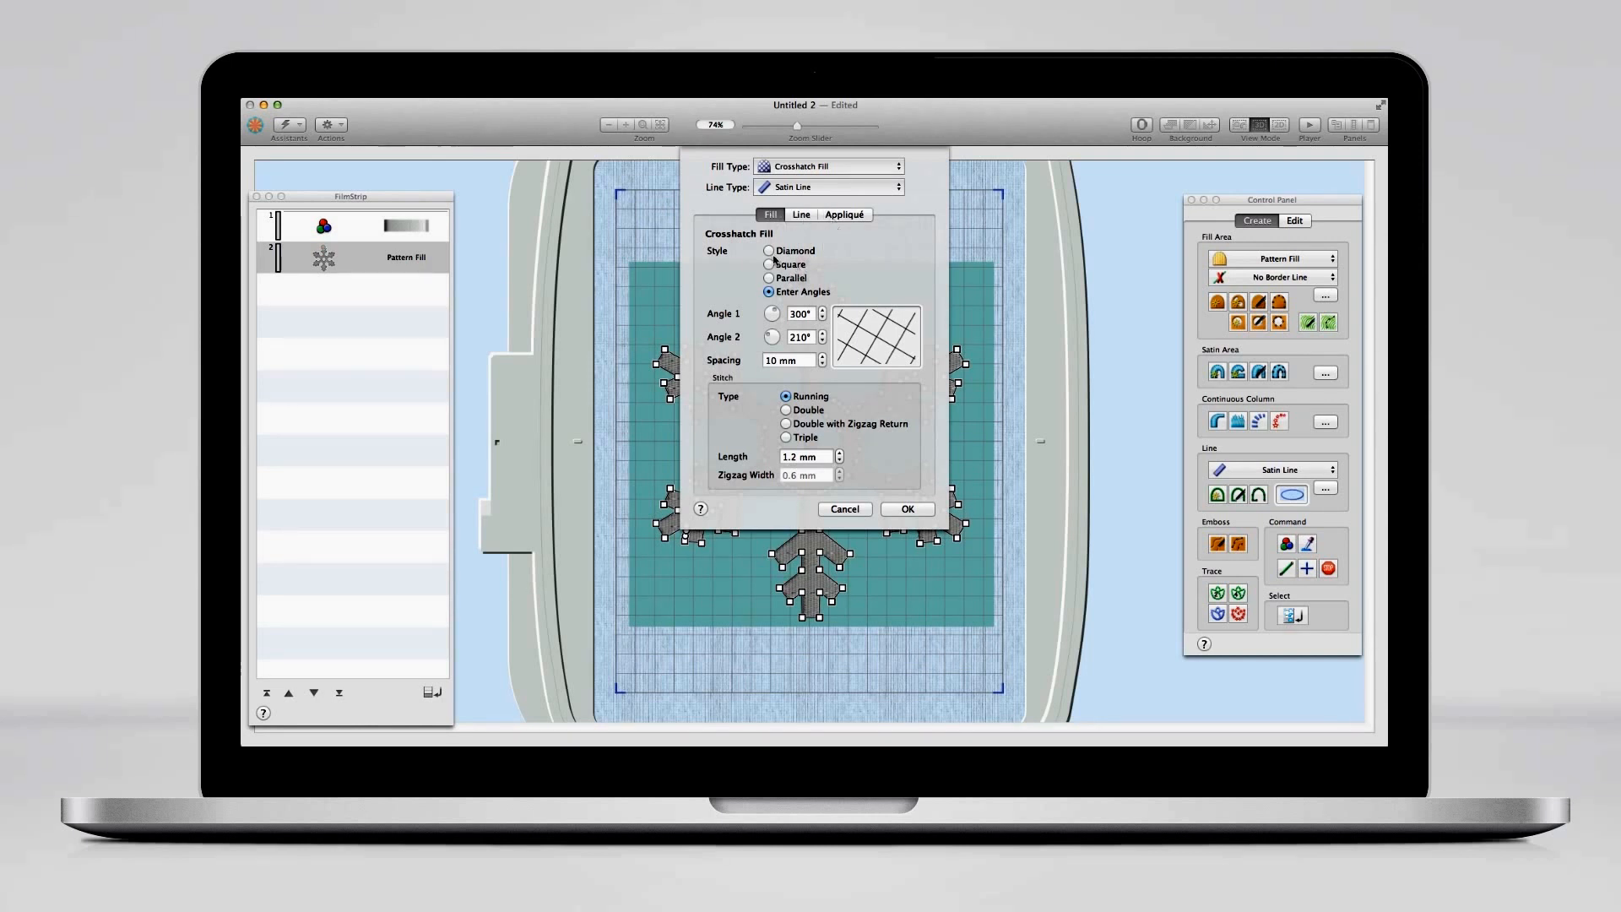
{"action": "left_click", "coordinate": [769, 251]}
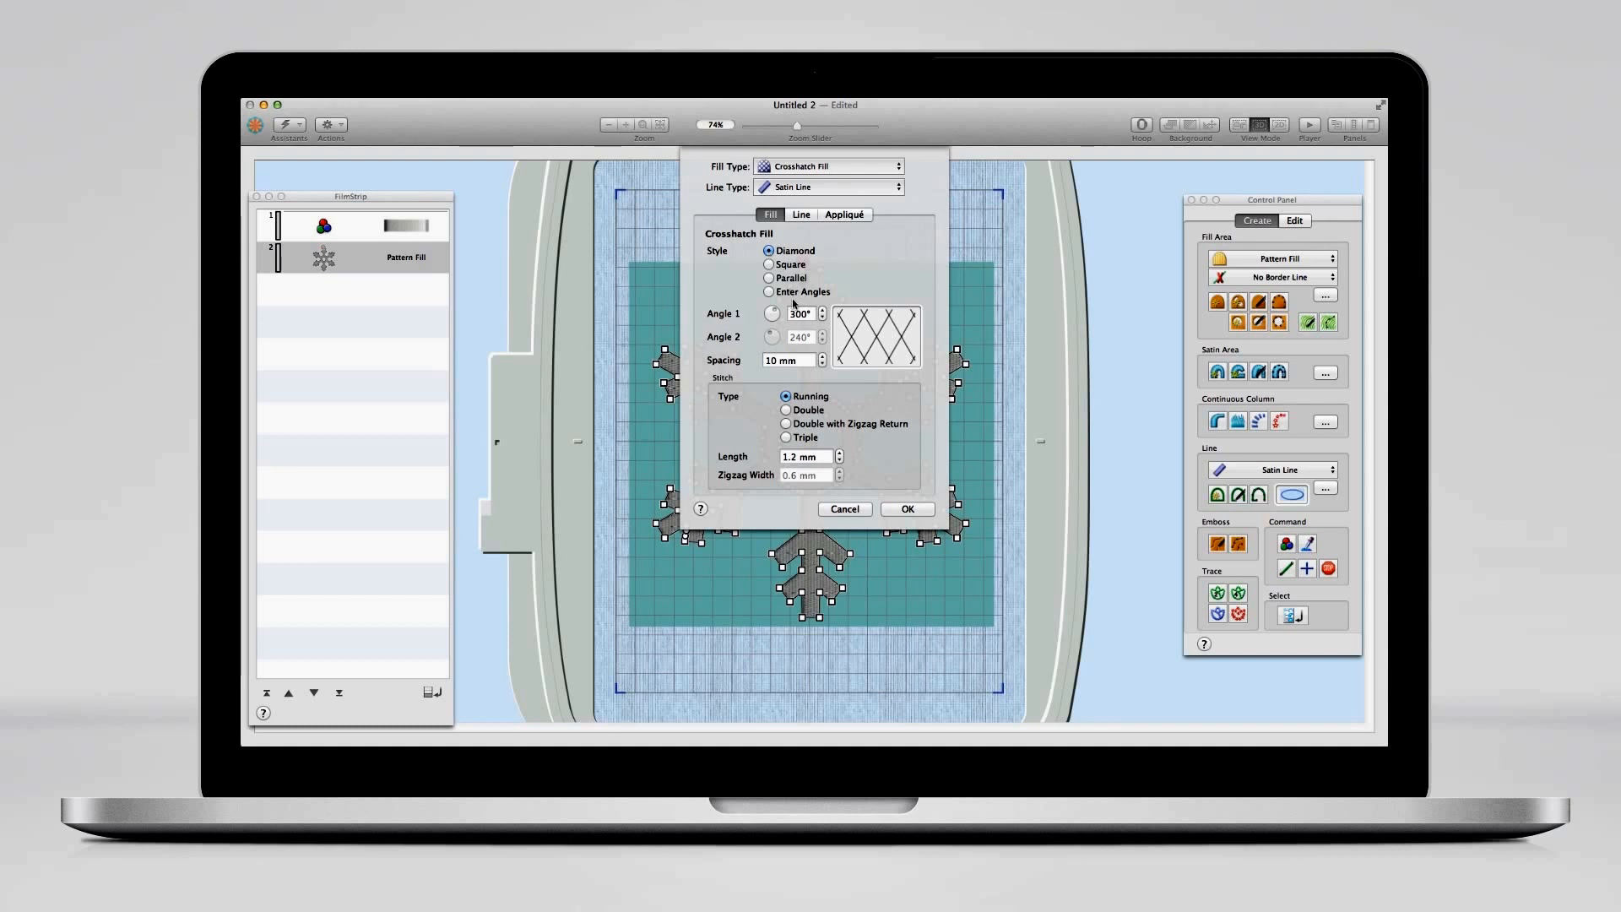
{"action": "left_click_drag", "start_coordinate": [772, 314], "coordinate": [778, 313]}
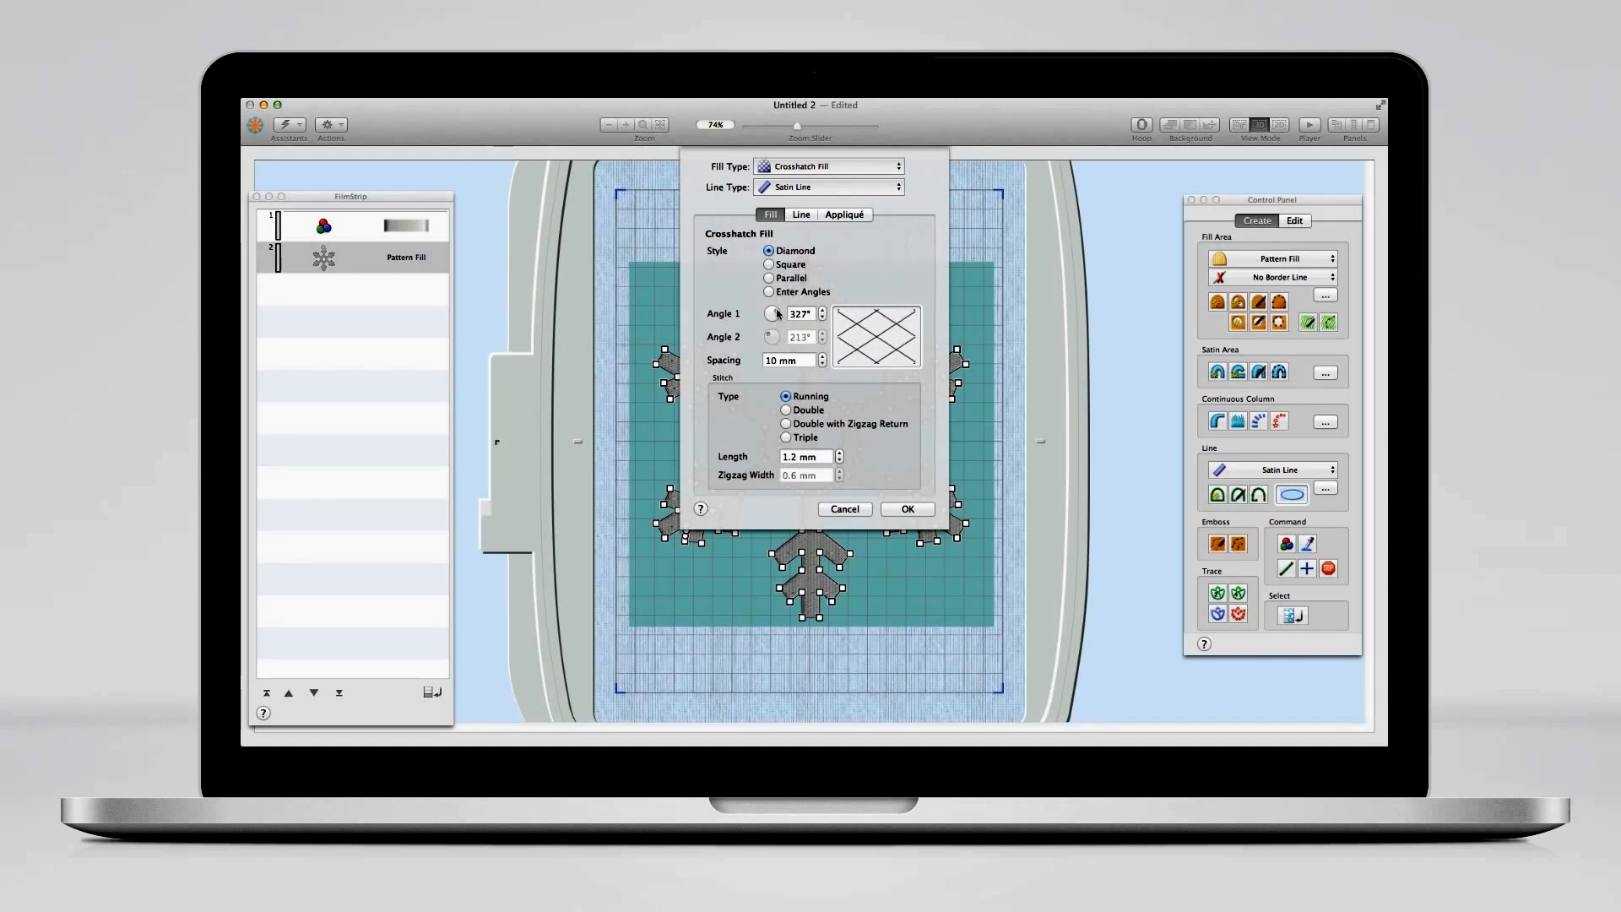
{"action": "double_click", "coordinate": [774, 361]}
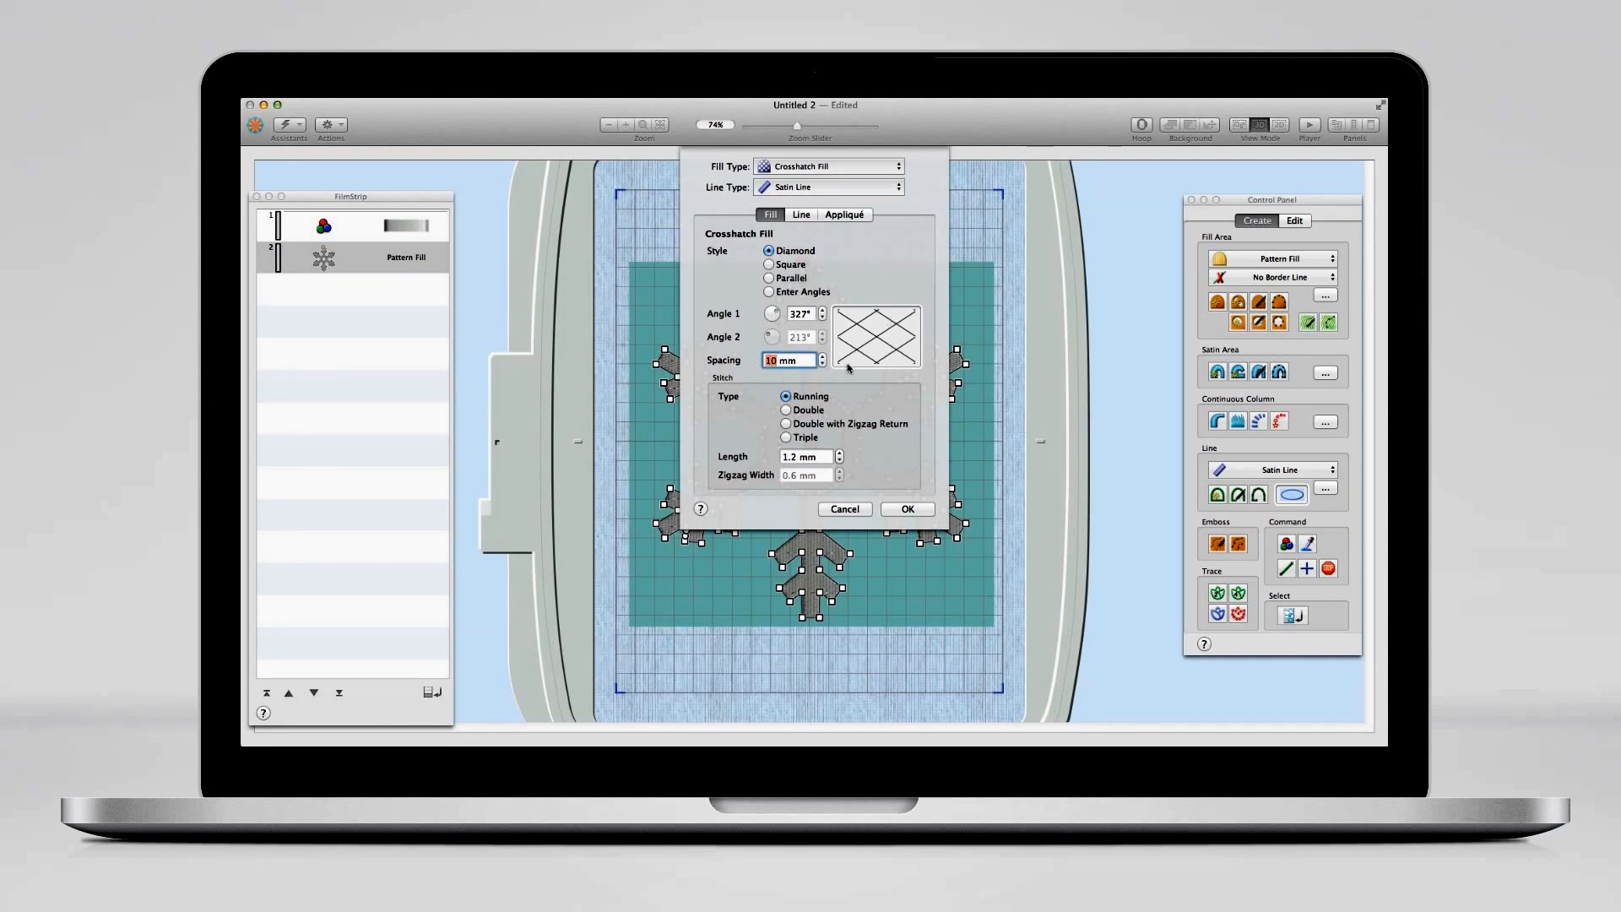
{"action": "type", "text": "2"}
{"action": "left_click", "coordinate": [786, 425]}
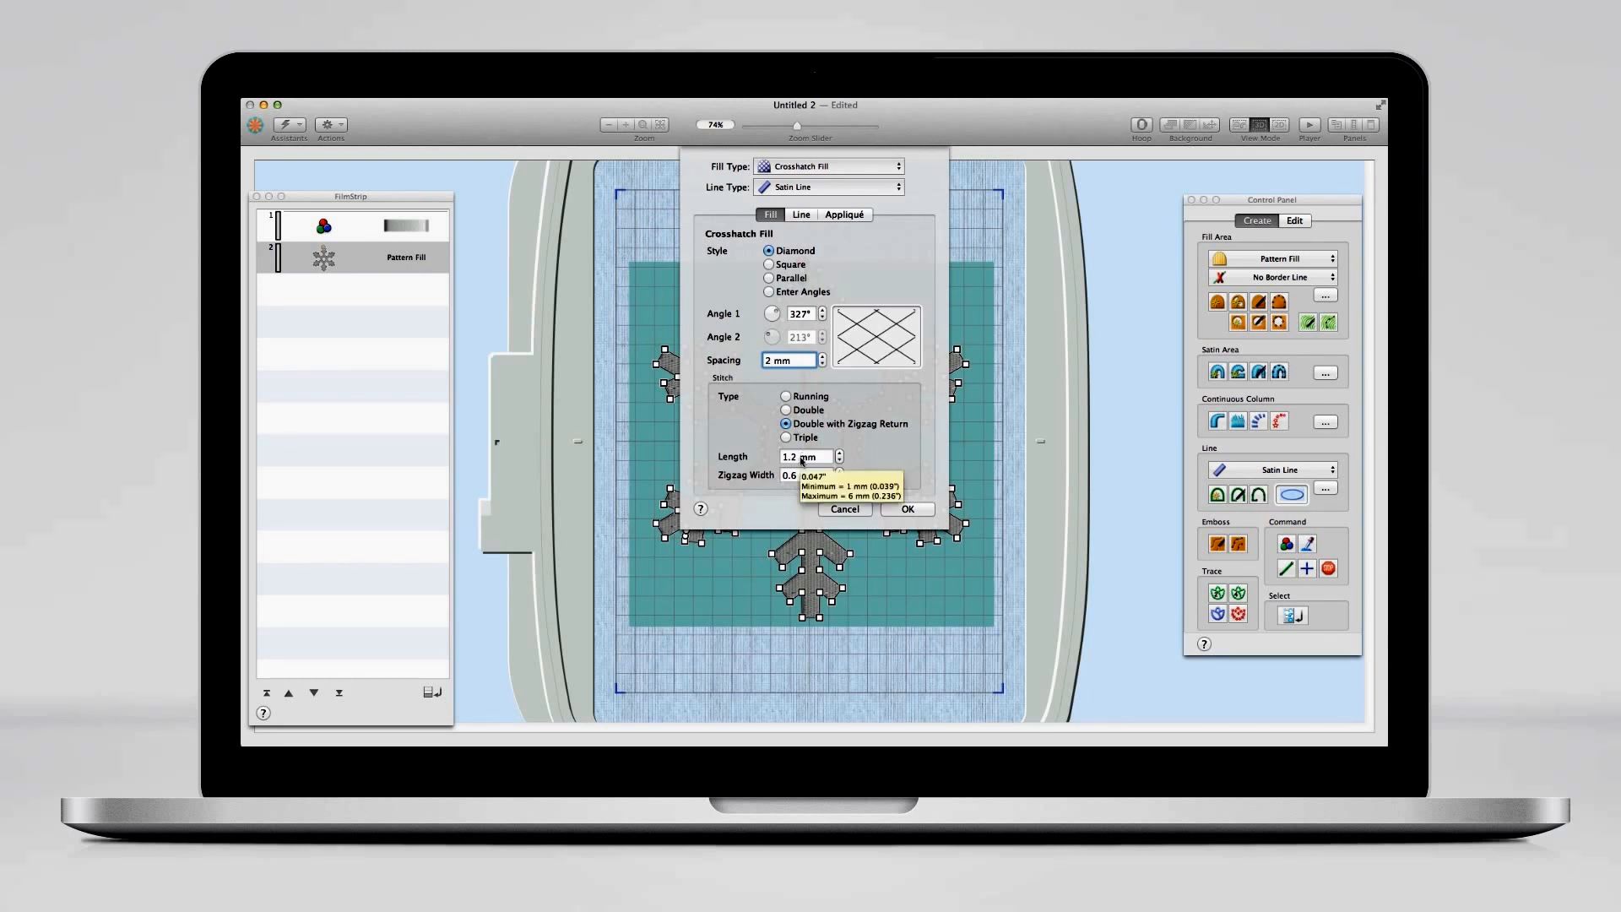
{"action": "mouse_move", "coordinate": [789, 492]}
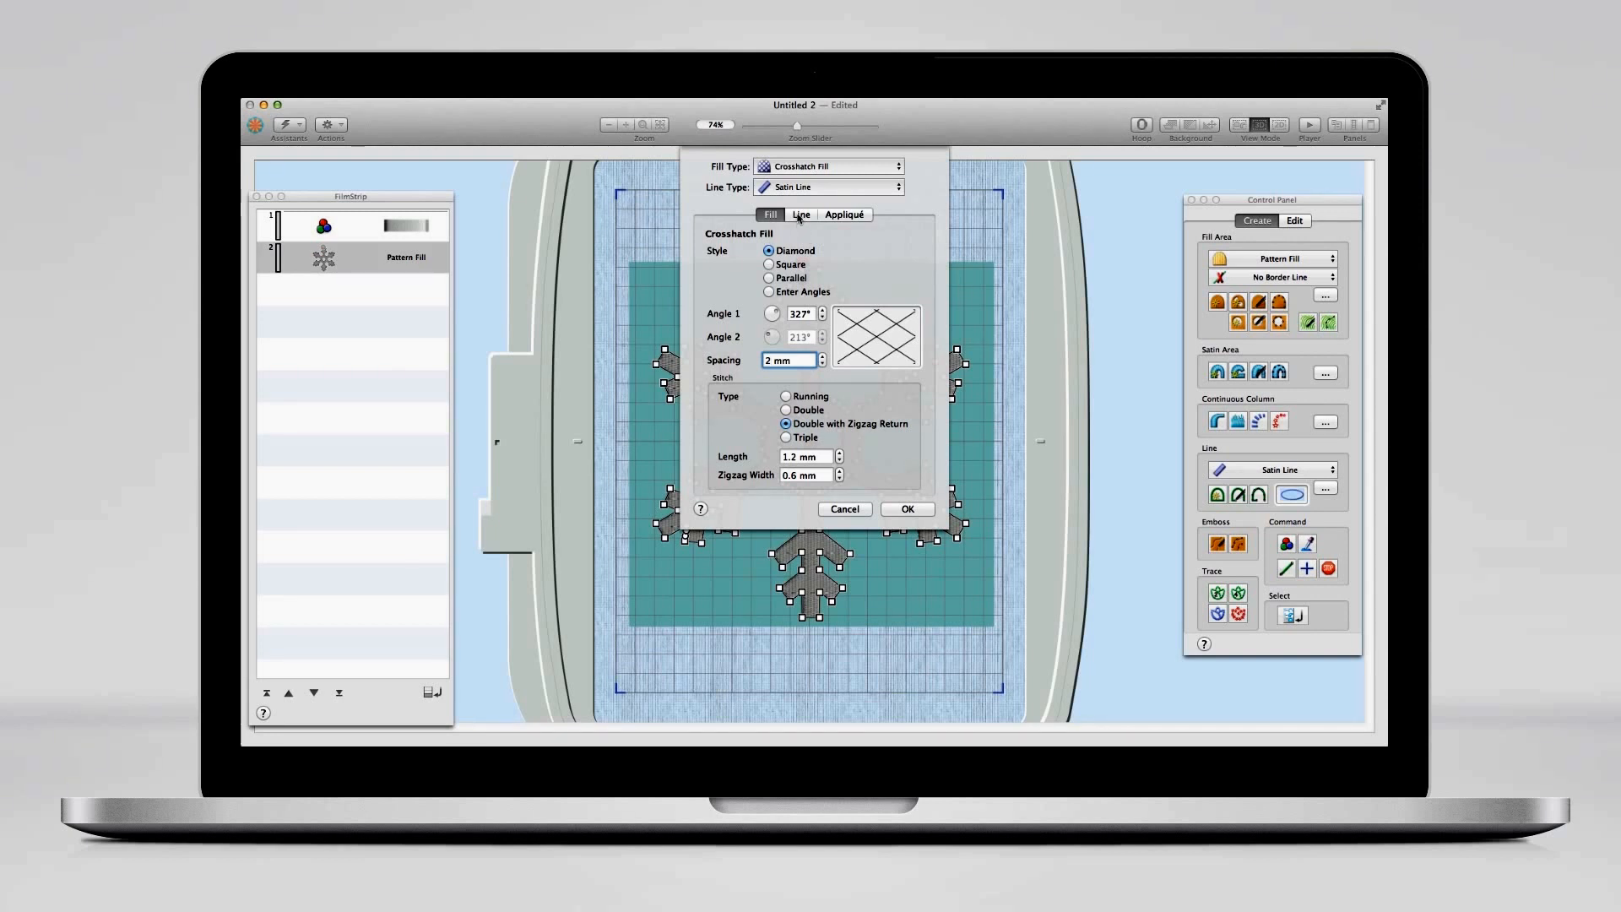
- Set the satin line width to 2.5 mm, choose the Double Stitch - Stop - Border appliqué, and apply the snowflake's properties
{"action": "left_click", "coordinate": [799, 216]}
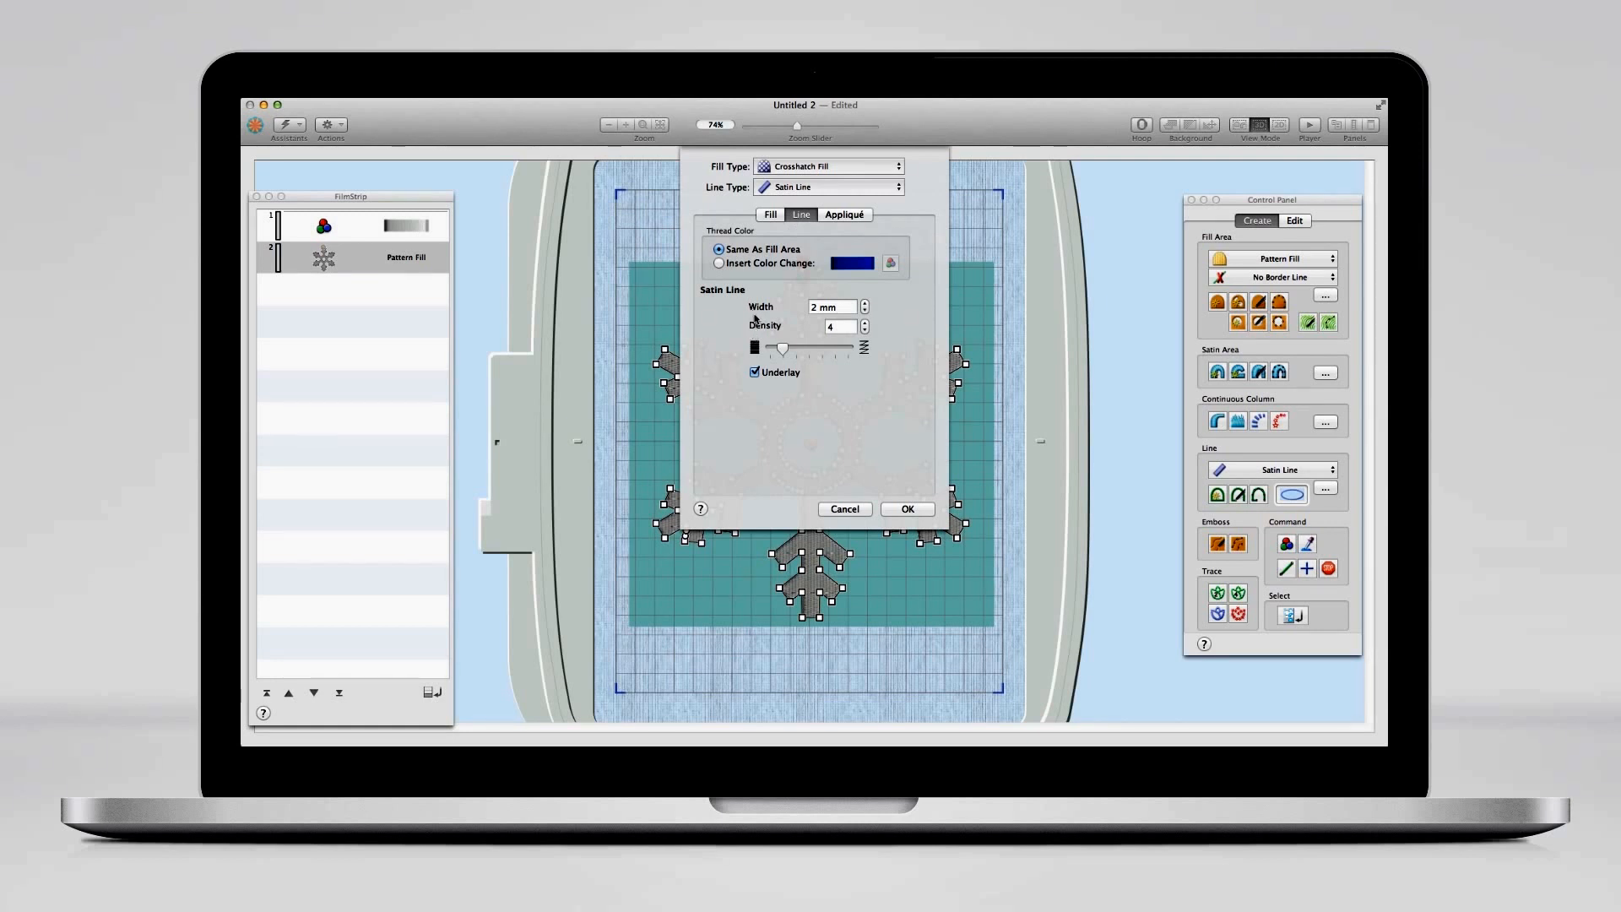
{"action": "left_click", "coordinate": [814, 307]}
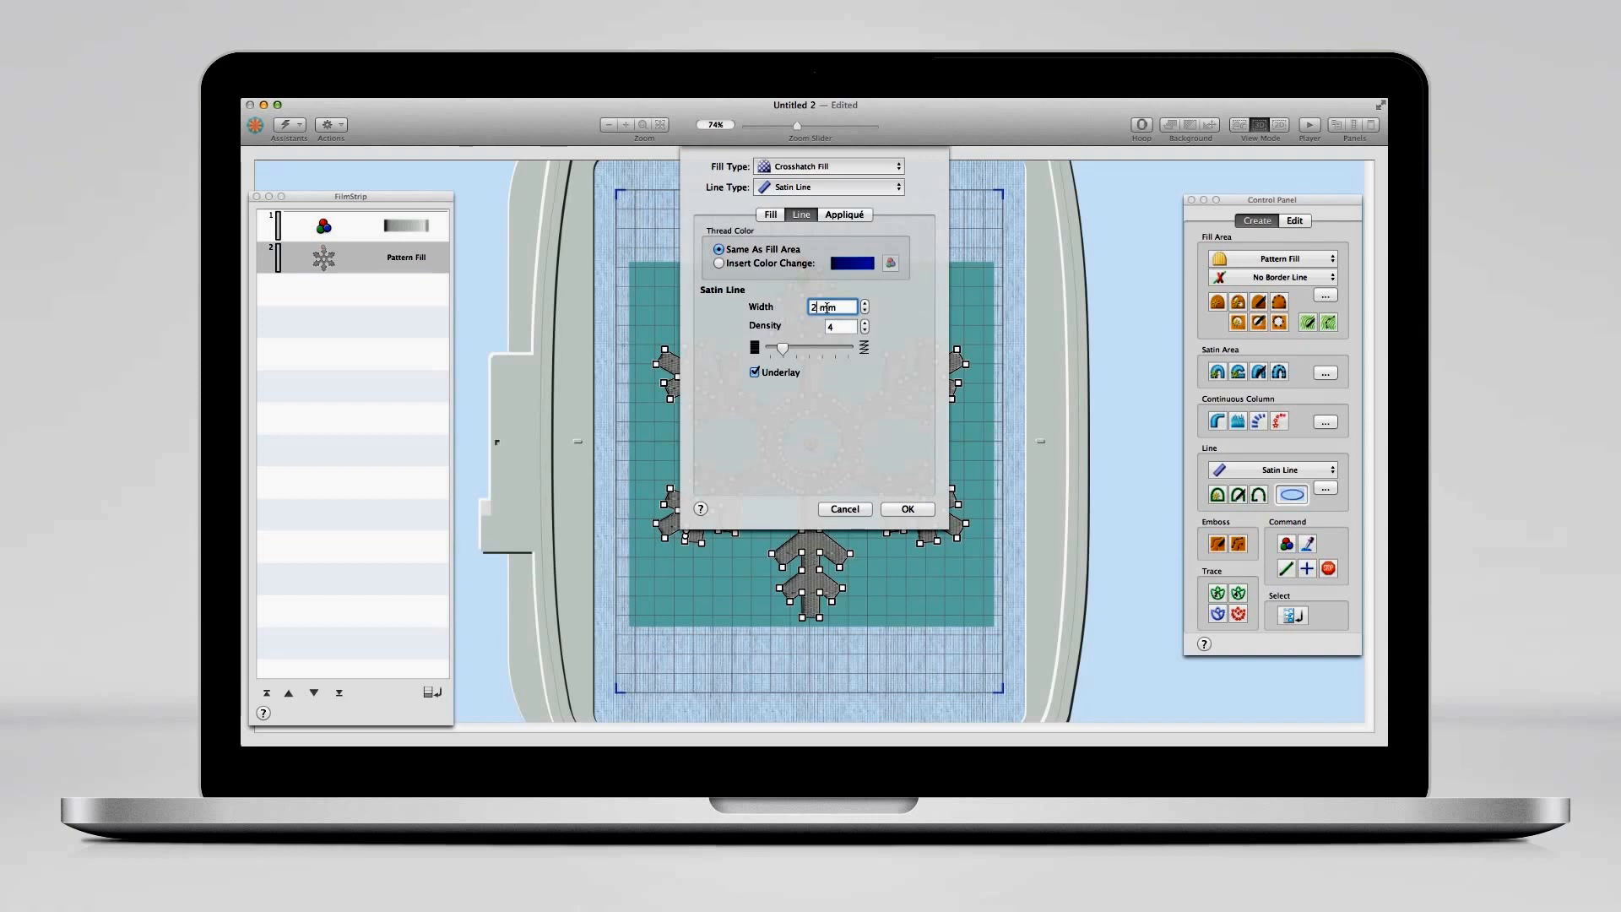
{"action": "type", "text": ".5"}
{"action": "left_click", "coordinate": [847, 215]}
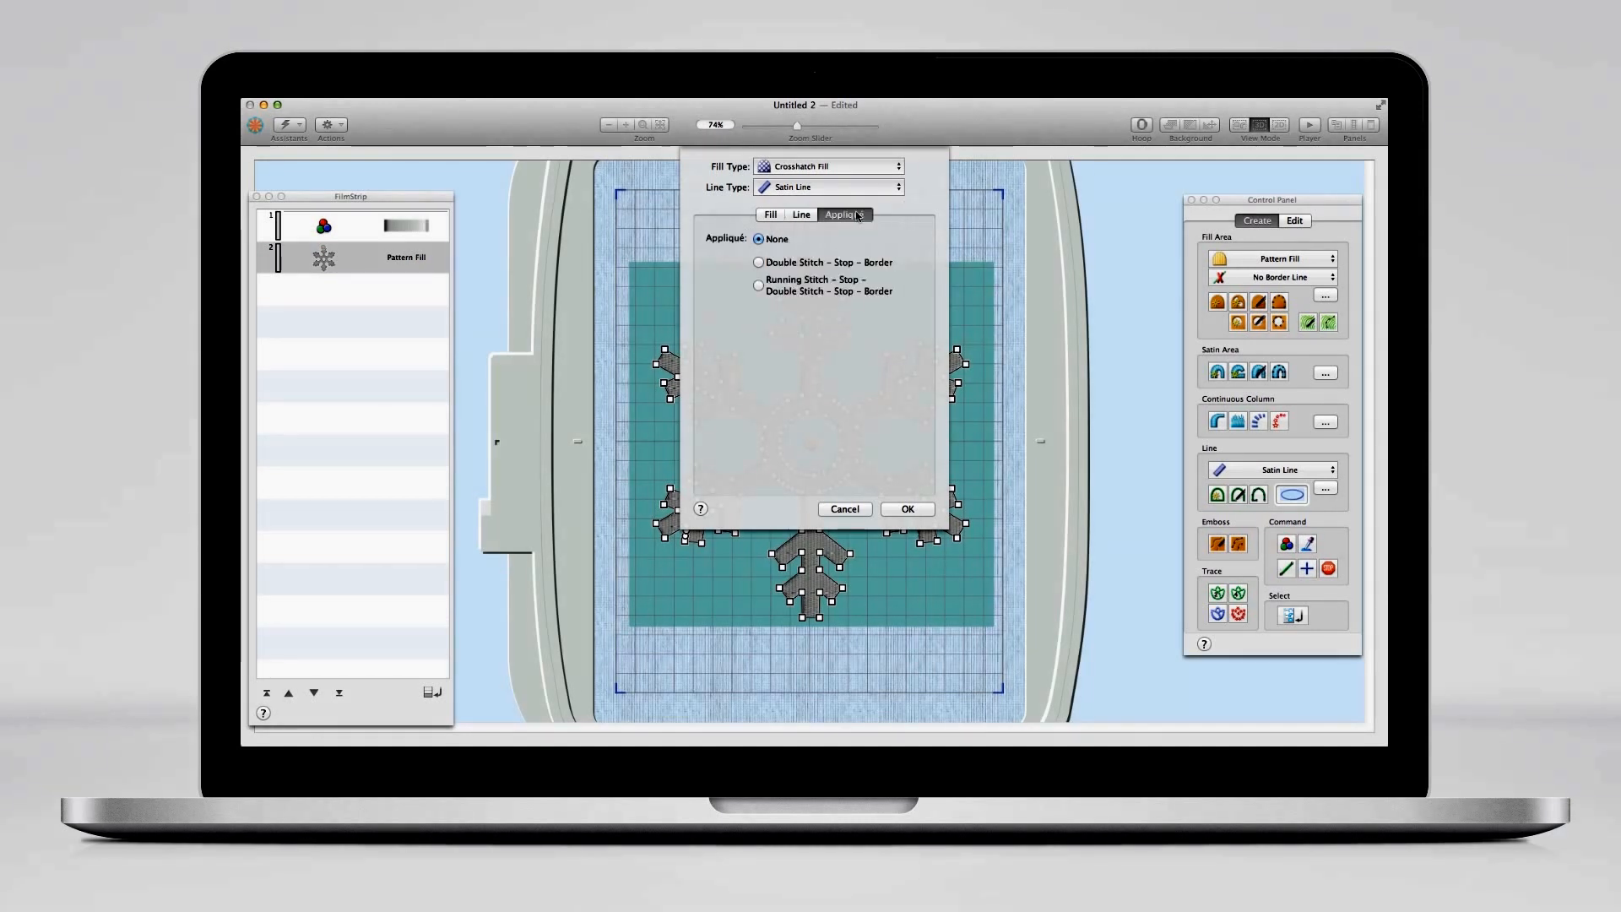
{"action": "left_click", "coordinate": [759, 264]}
{"action": "left_click", "coordinate": [905, 509]}
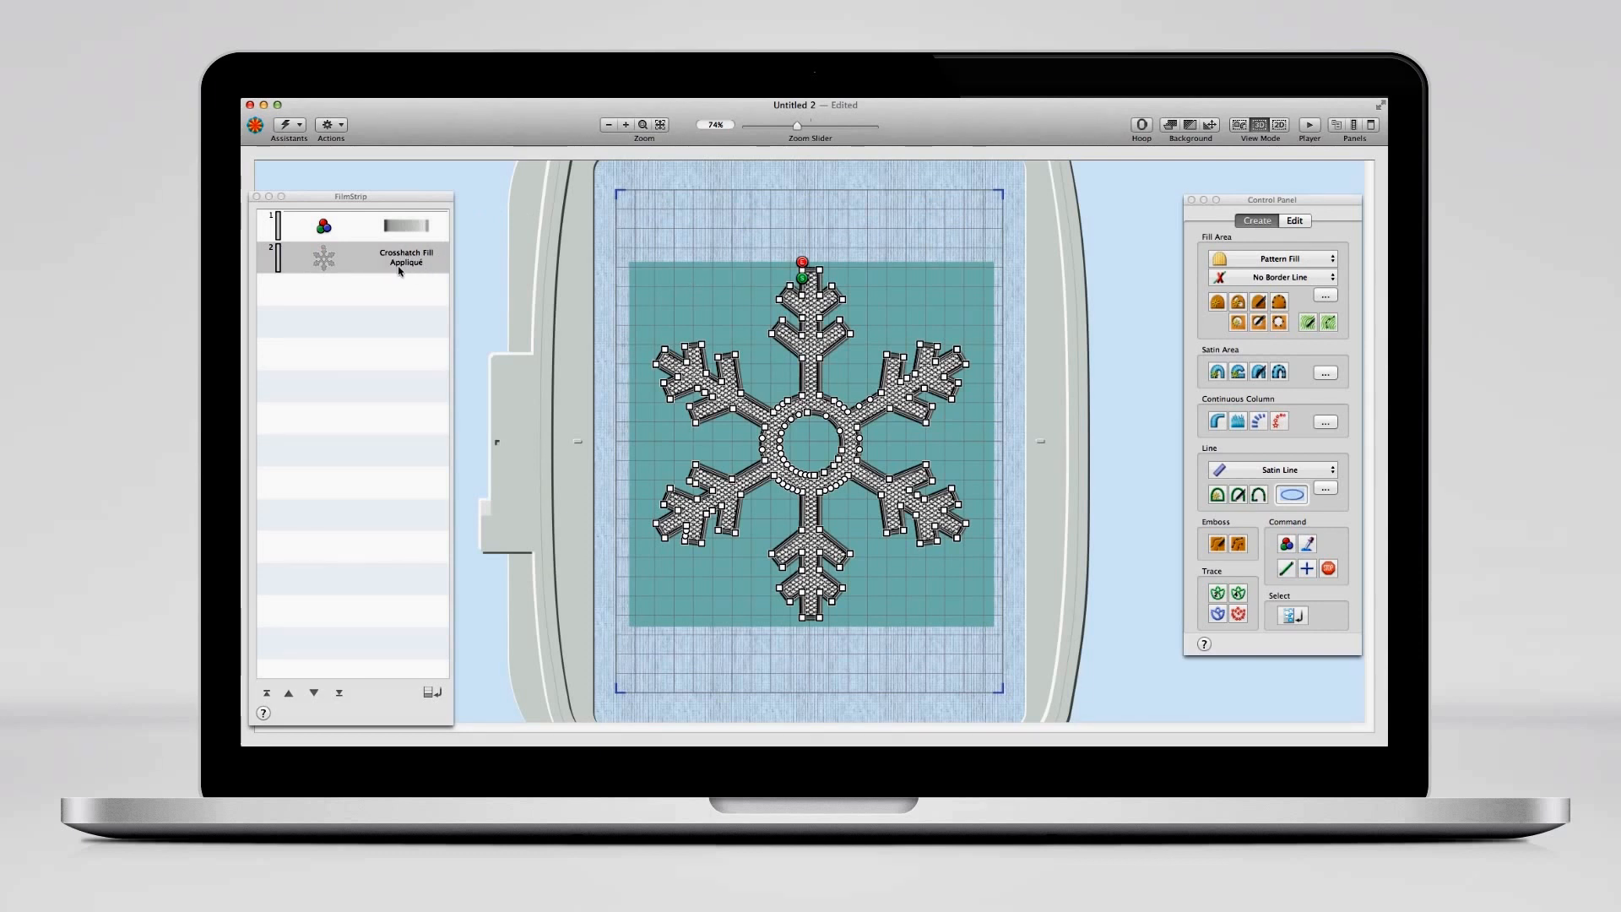
- Create a QuickStitch Fill in the snowflake's centre circle with Pattern Fill, no border line and 0% color tolerance, and finish QuickStitch
{"action": "left_click_drag", "start_coordinate": [800, 131], "coordinate": [808, 129]}
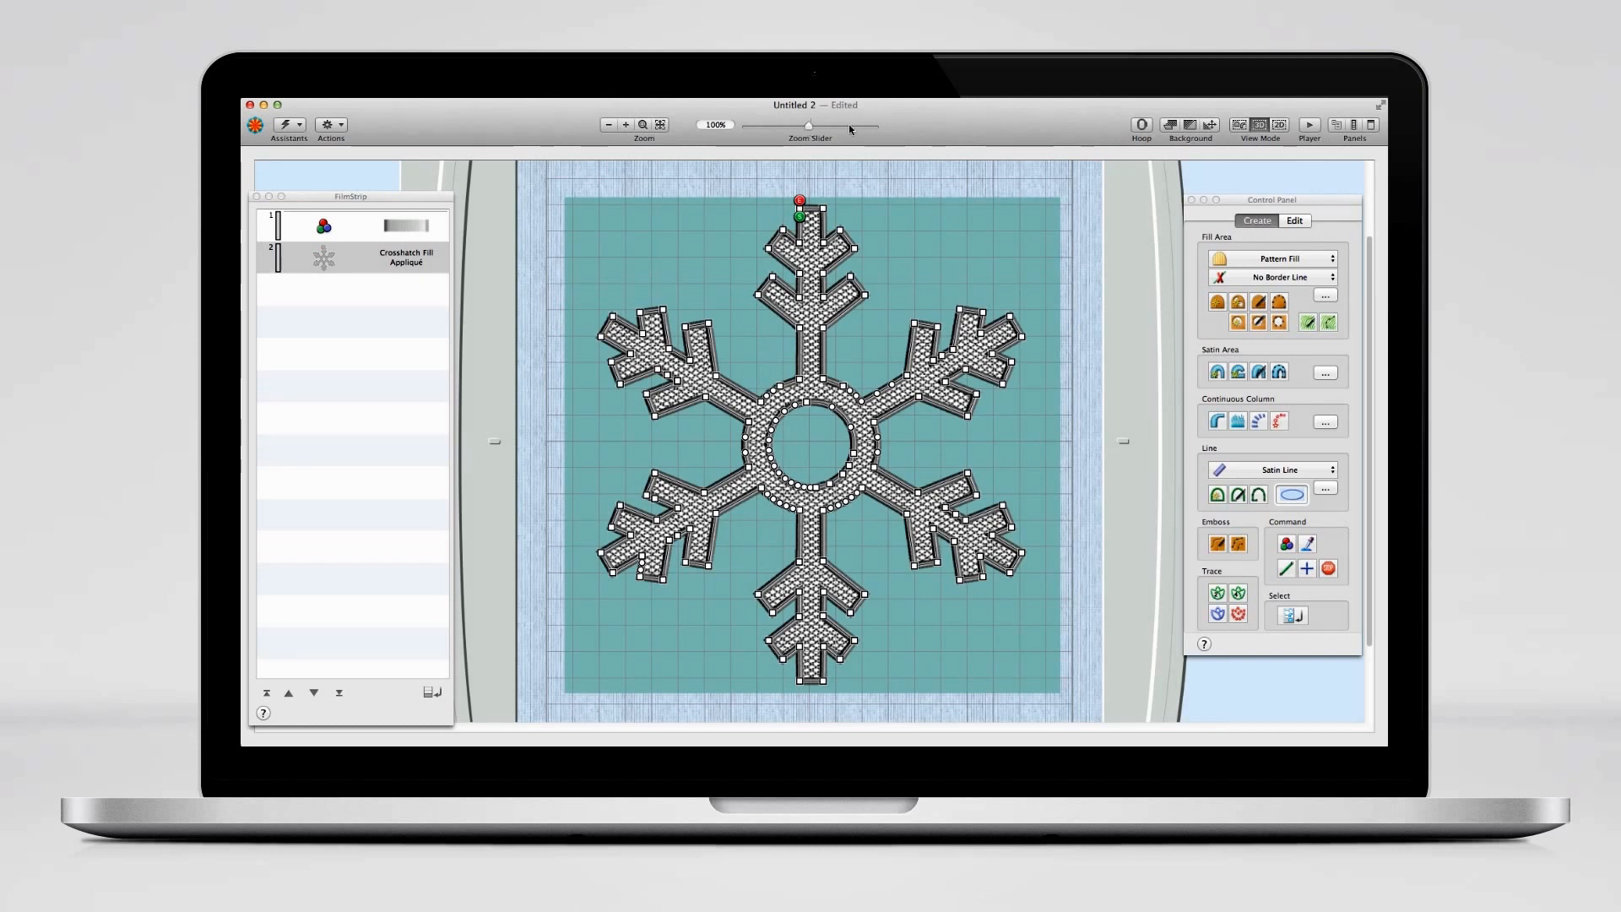
{"action": "left_click", "coordinate": [1217, 304]}
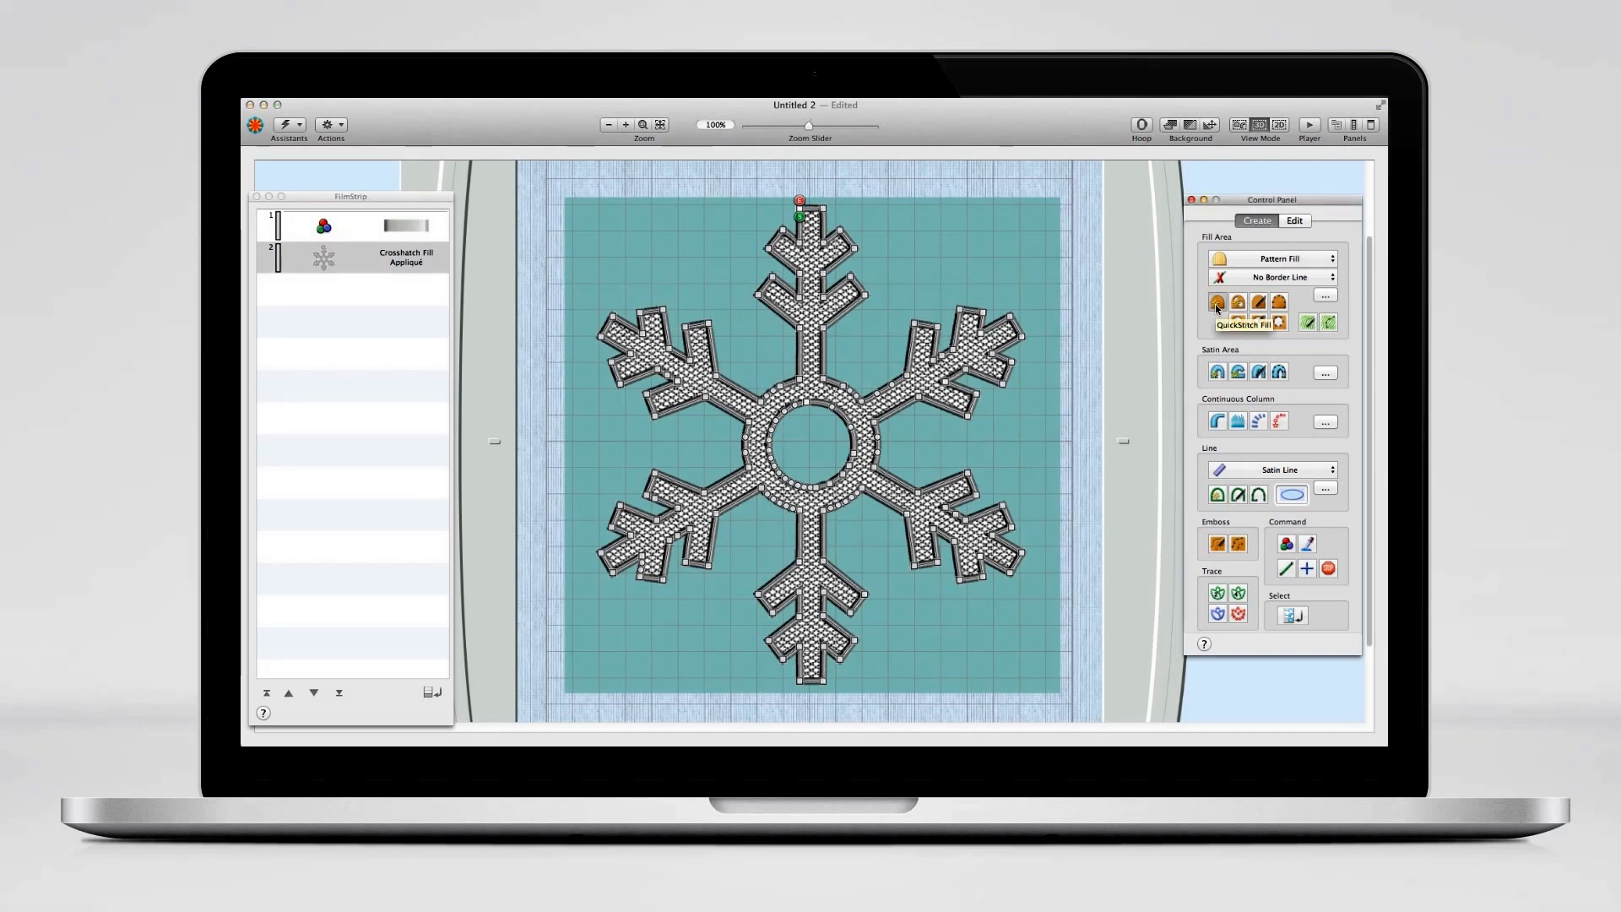
{"action": "left_click", "coordinate": [814, 457]}
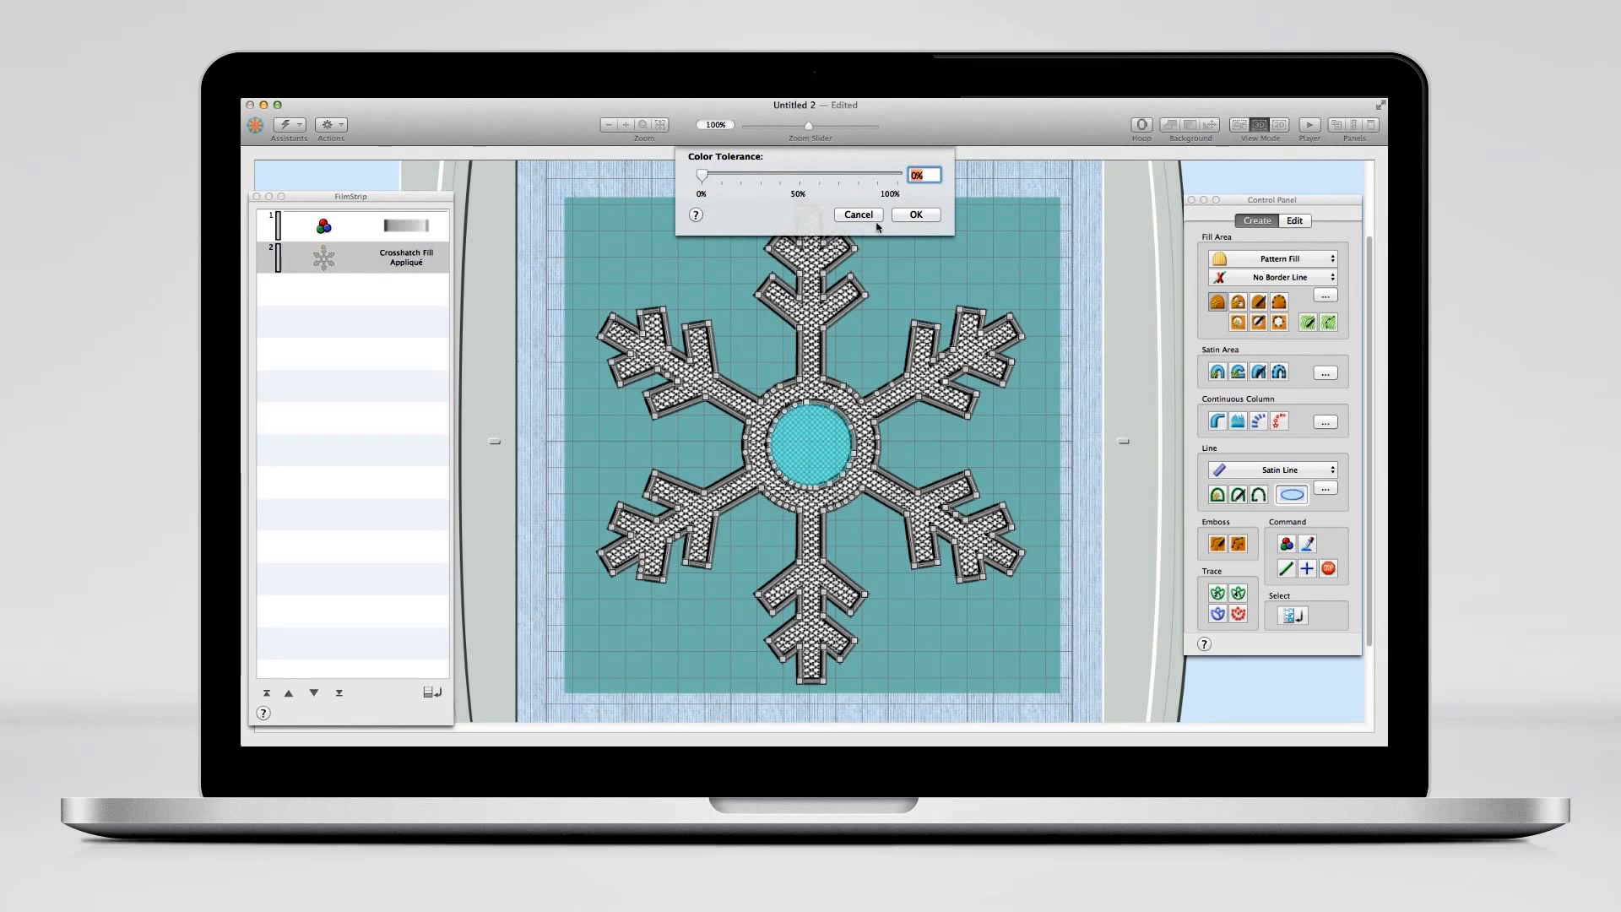
{"action": "left_click", "coordinate": [917, 216]}
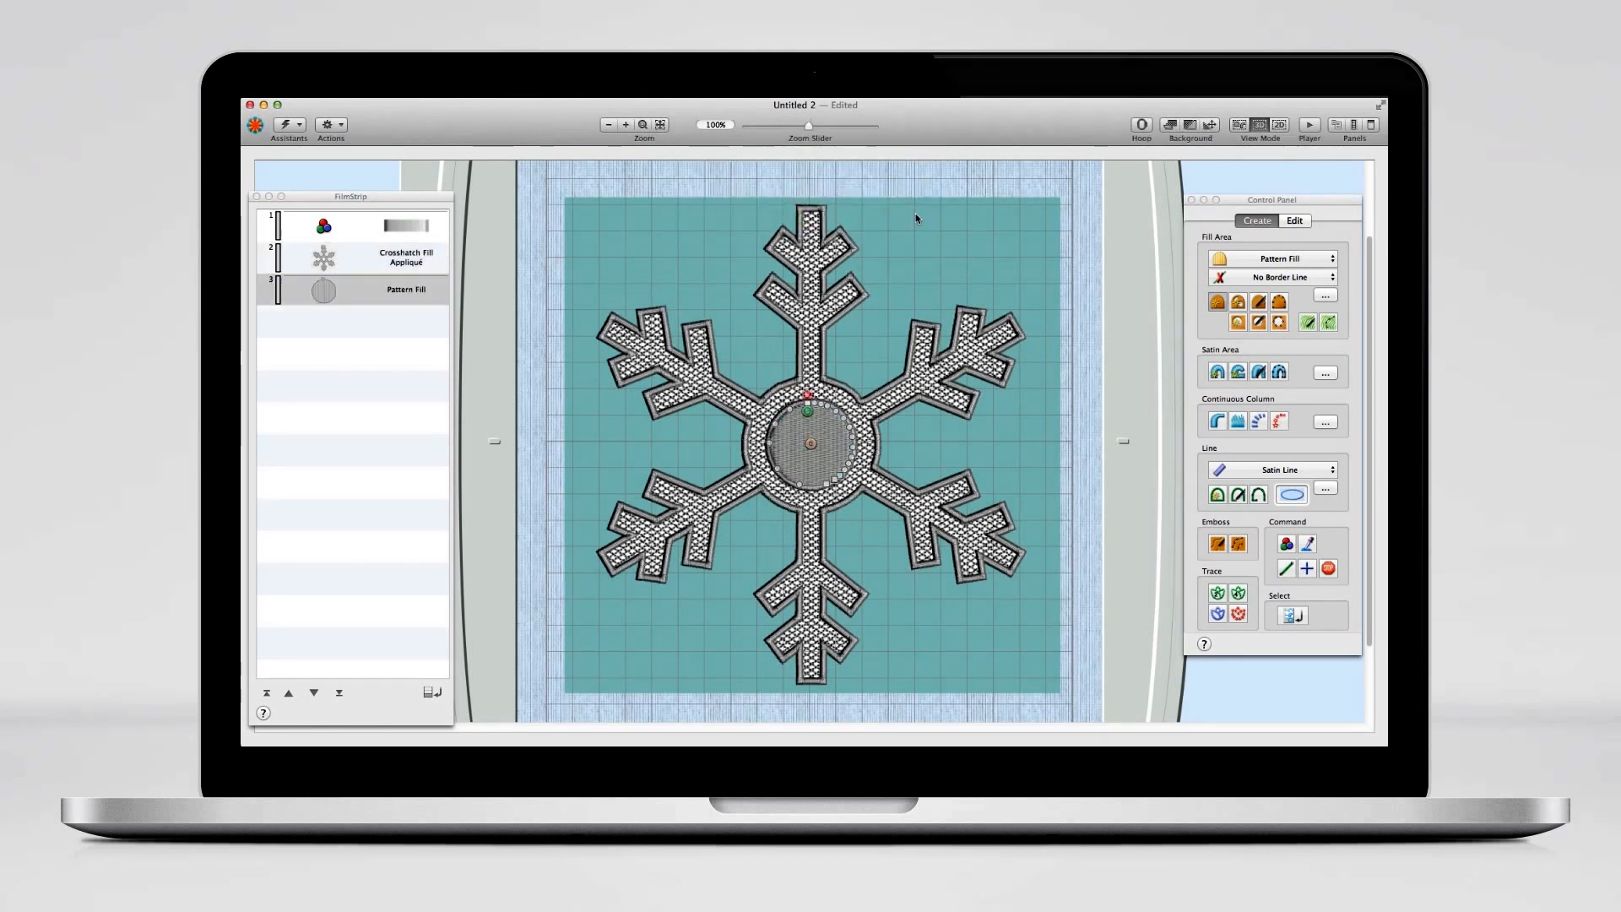
{"action": "right_click", "coordinate": [918, 265]}
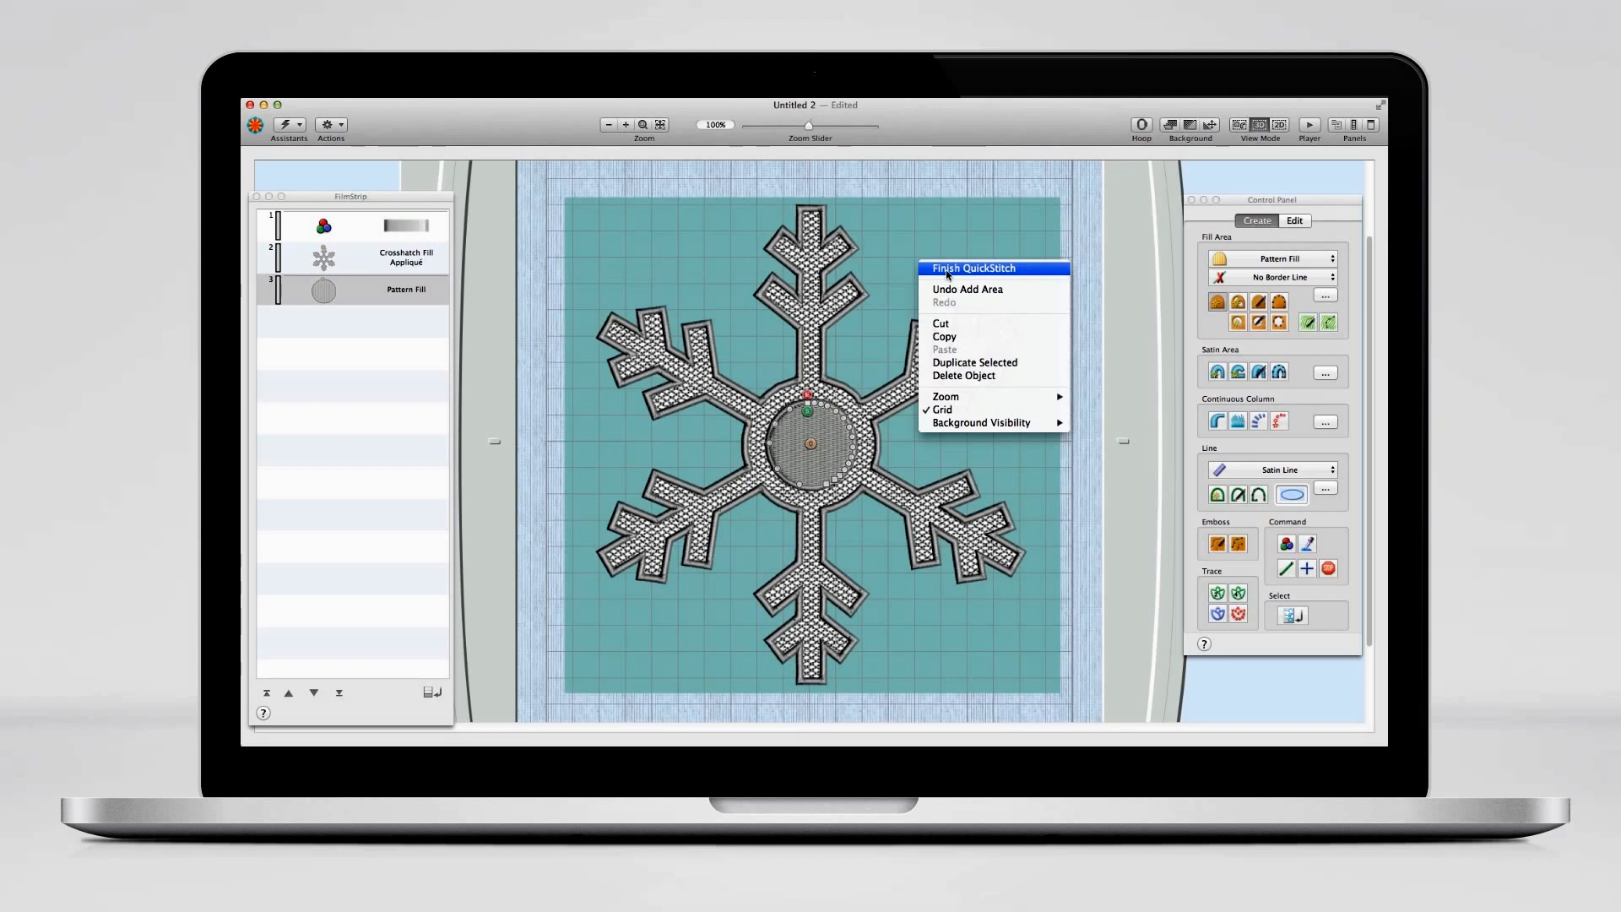
{"action": "left_click", "coordinate": [948, 268]}
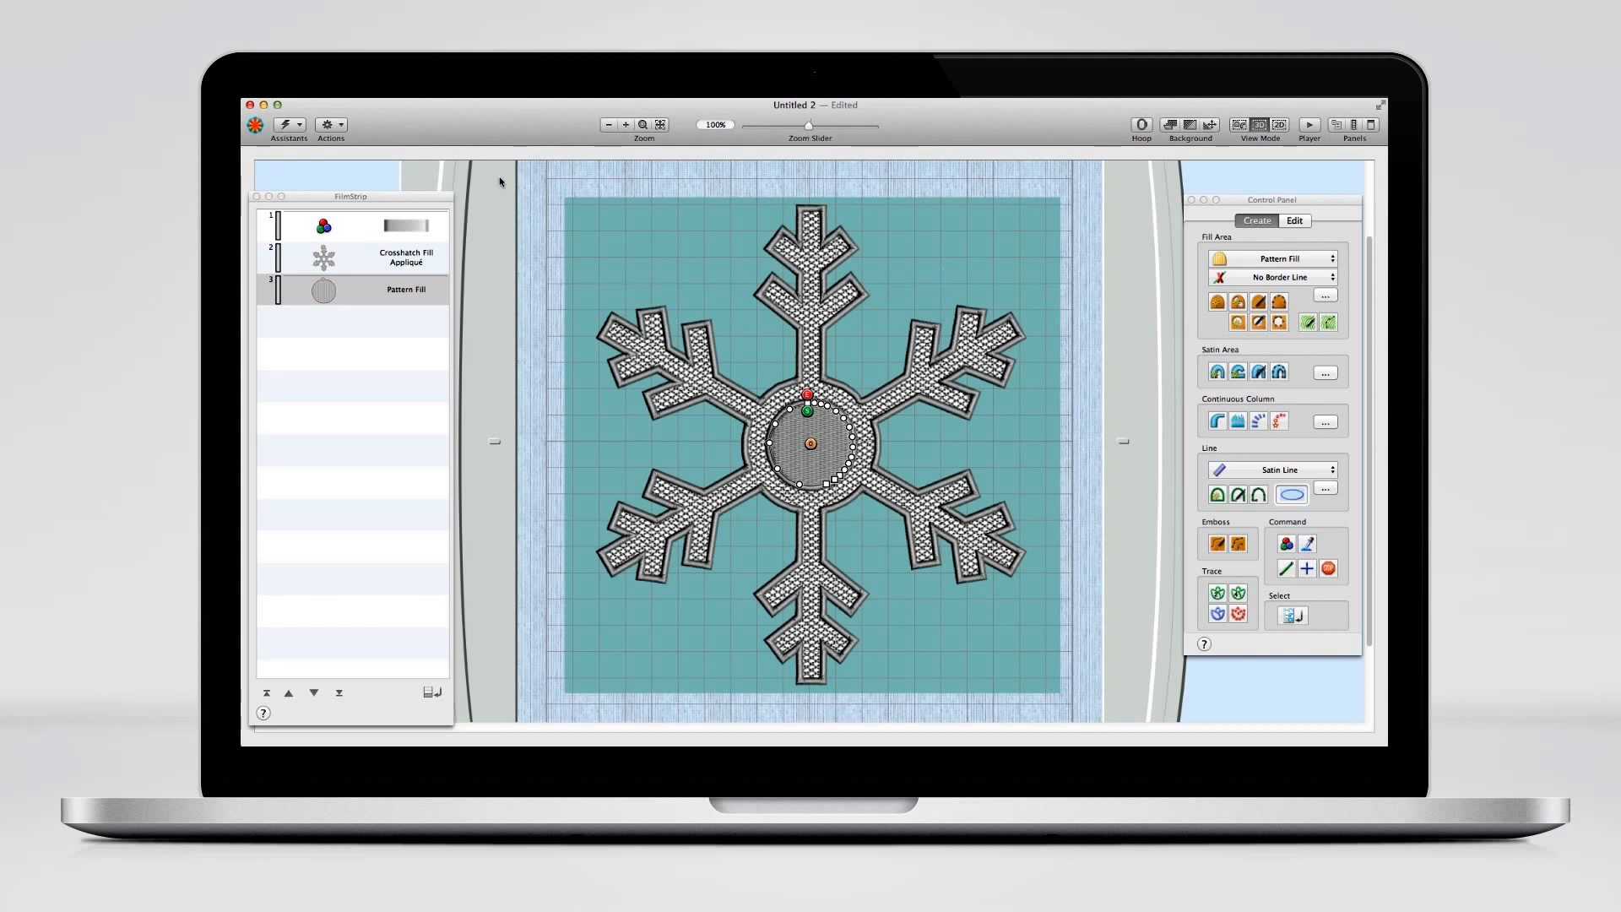
- Insert a 20 mm wide single motif, number 10 from the Universal group's General Motifs 1 category
{"action": "left_click", "coordinate": [387, 99]}
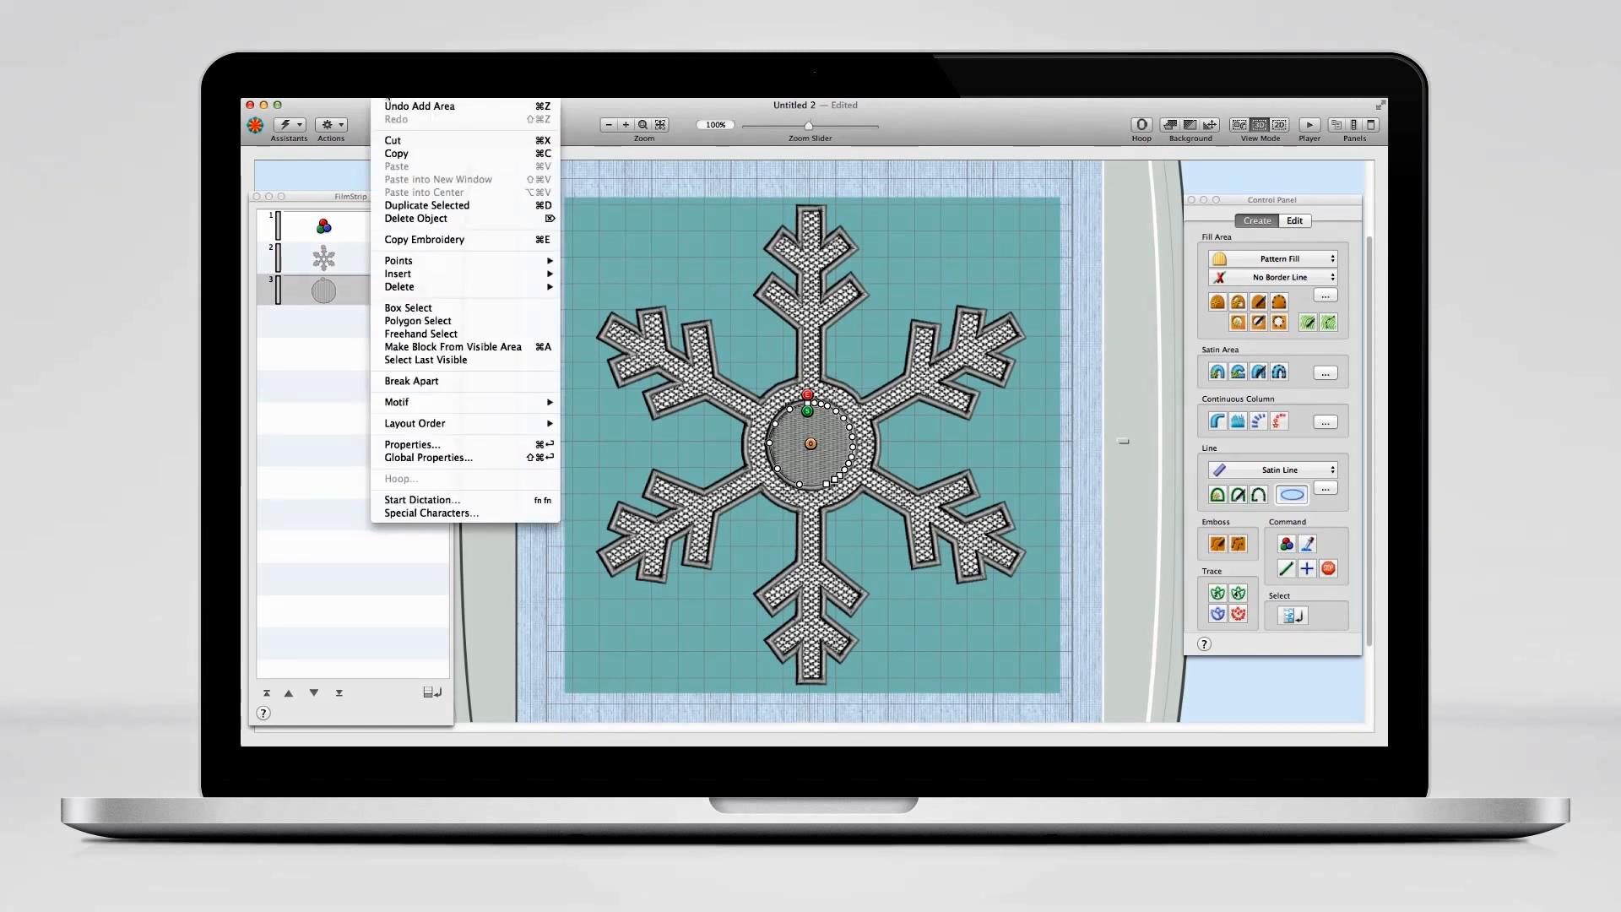
{"action": "mouse_move", "coordinate": [413, 274]}
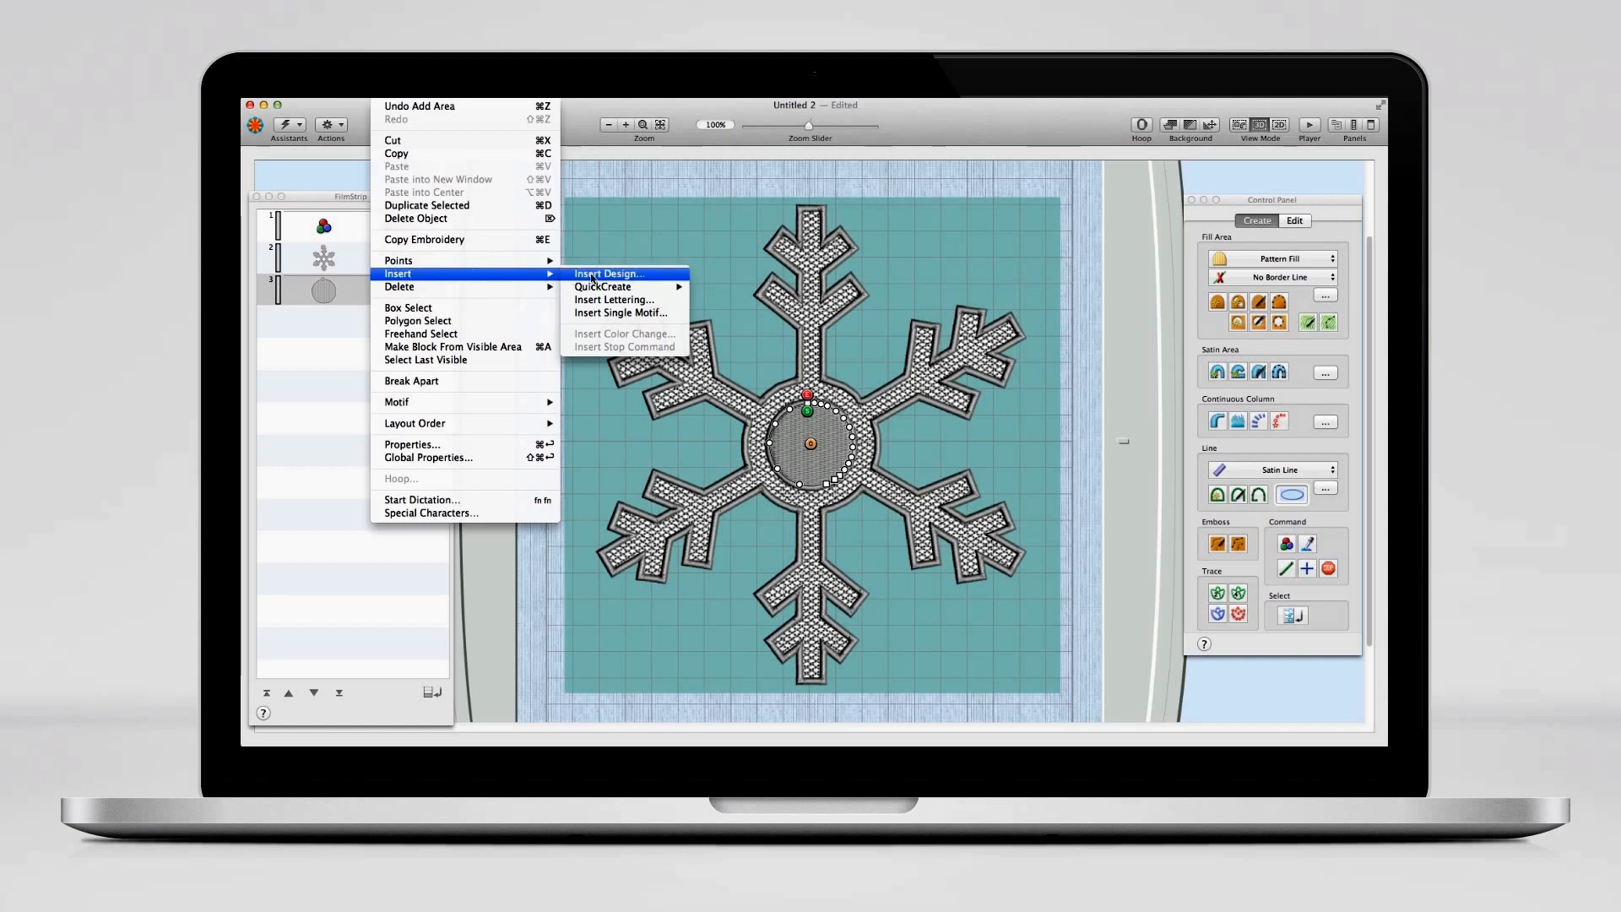
{"action": "left_click", "coordinate": [609, 314]}
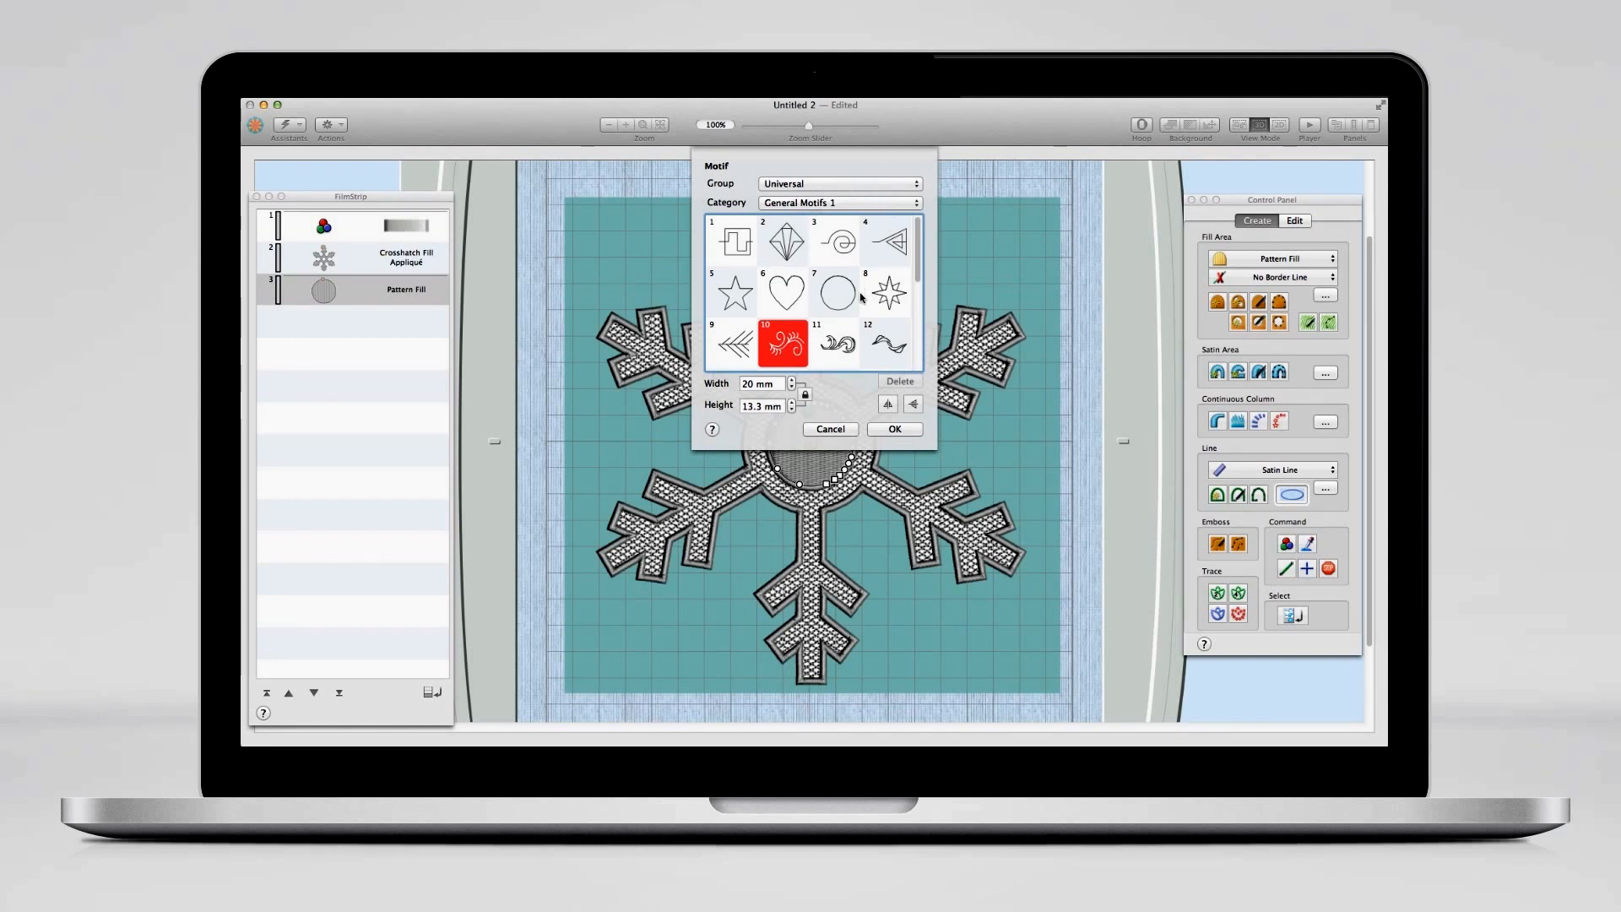
{"action": "scroll", "coordinate": [862, 296], "scroll_direction": "down", "scroll_amount": 4}
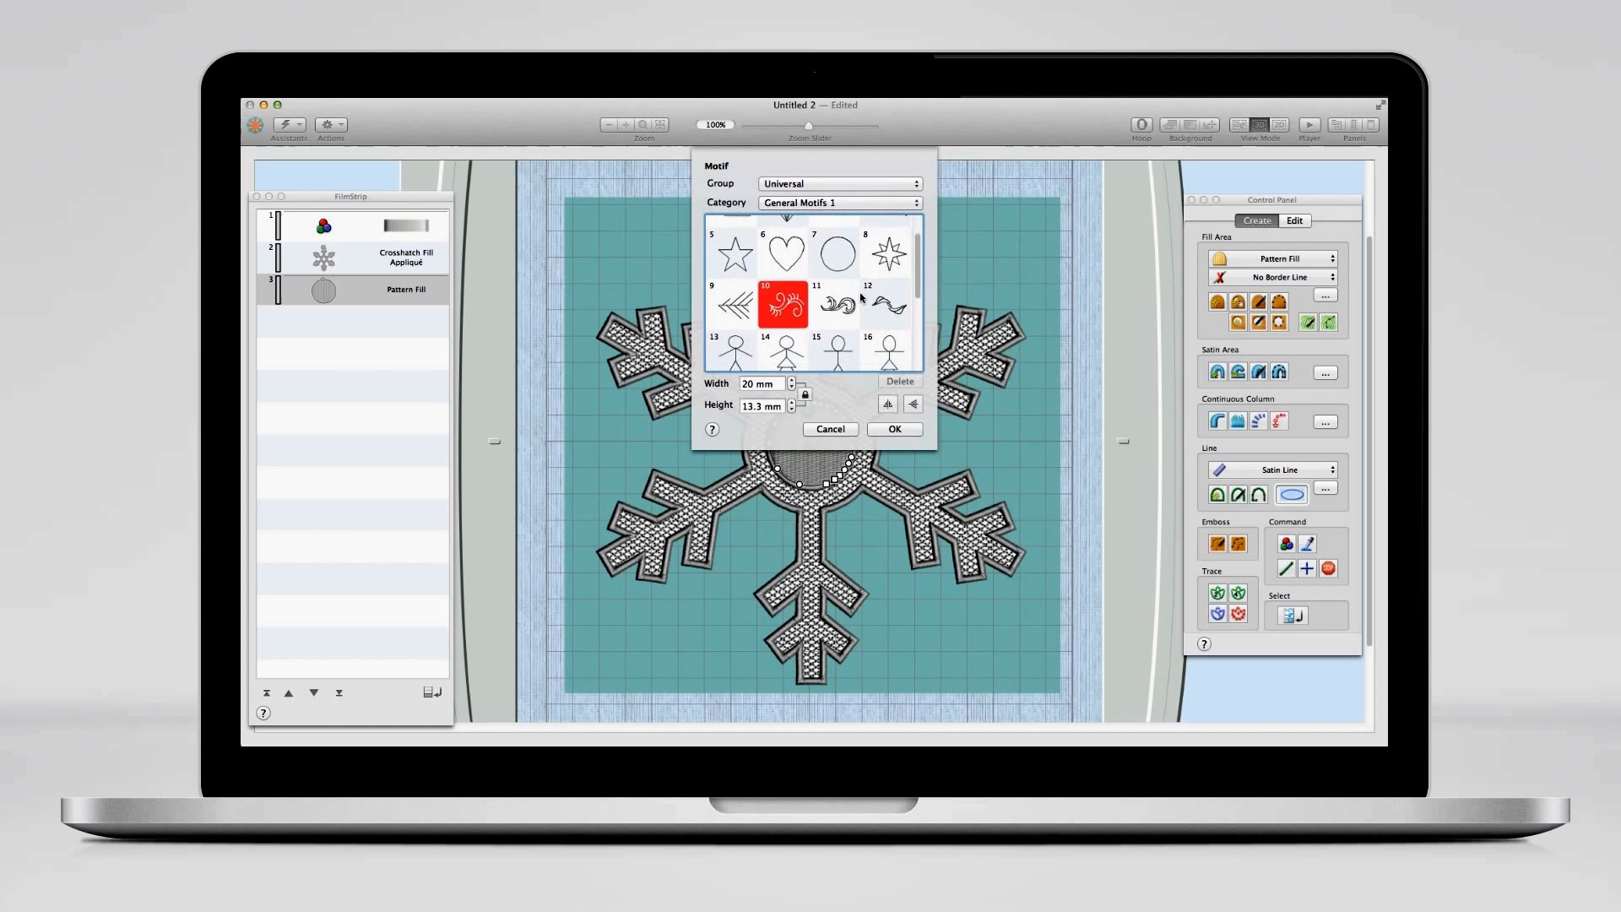
{"action": "scroll", "coordinate": [862, 297], "scroll_direction": "down", "scroll_amount": 3}
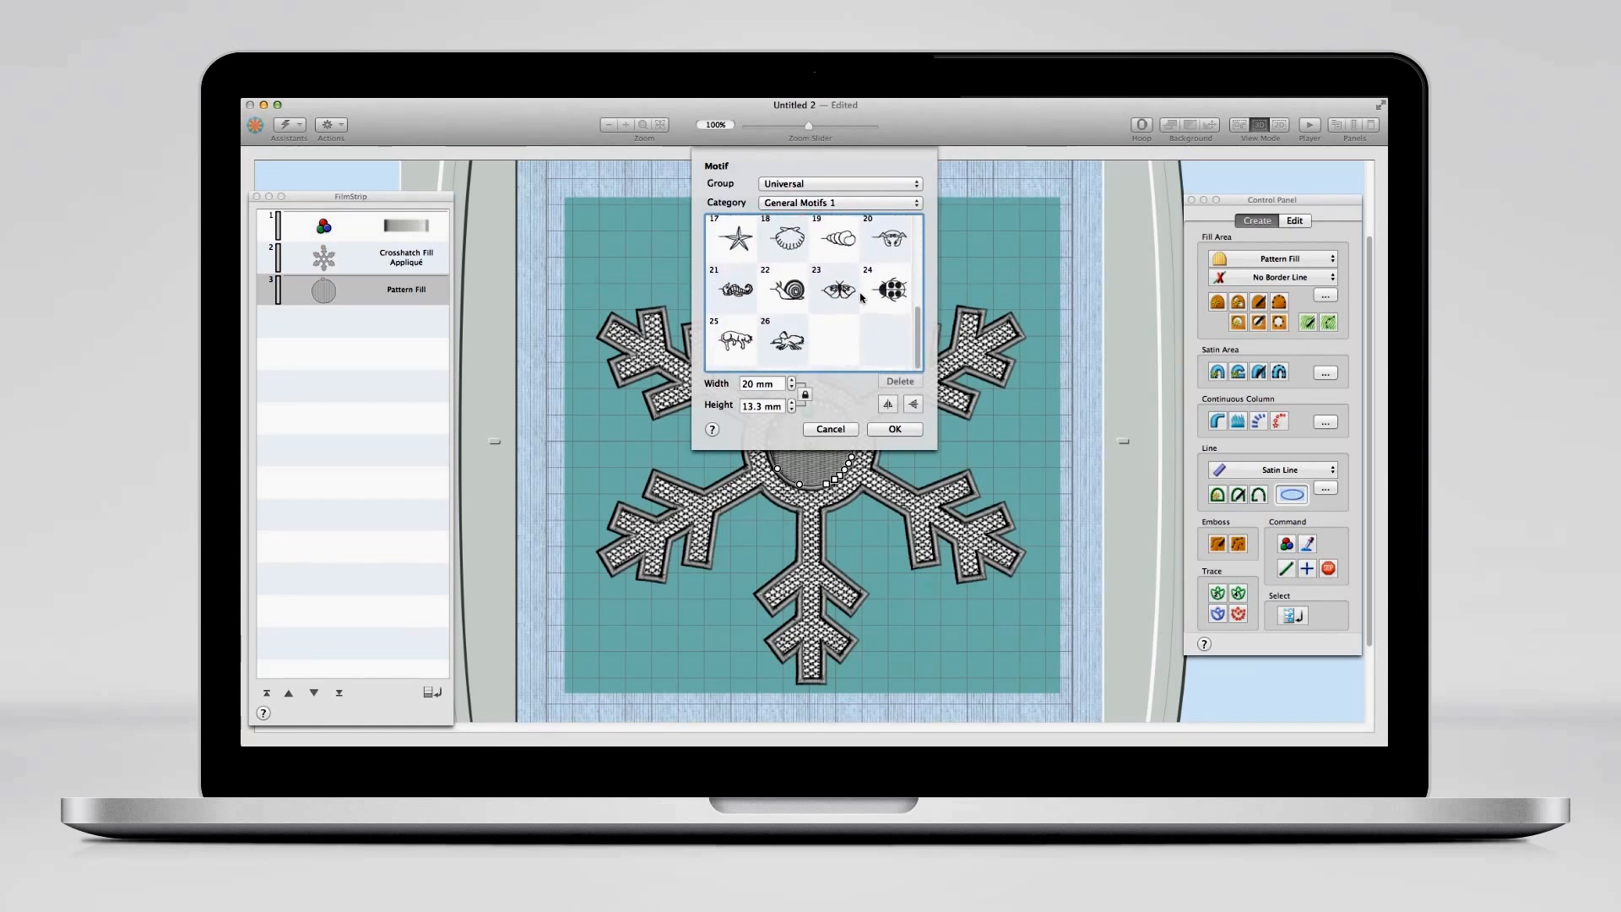
{"action": "scroll", "coordinate": [862, 297], "scroll_direction": "up", "scroll_amount": 6}
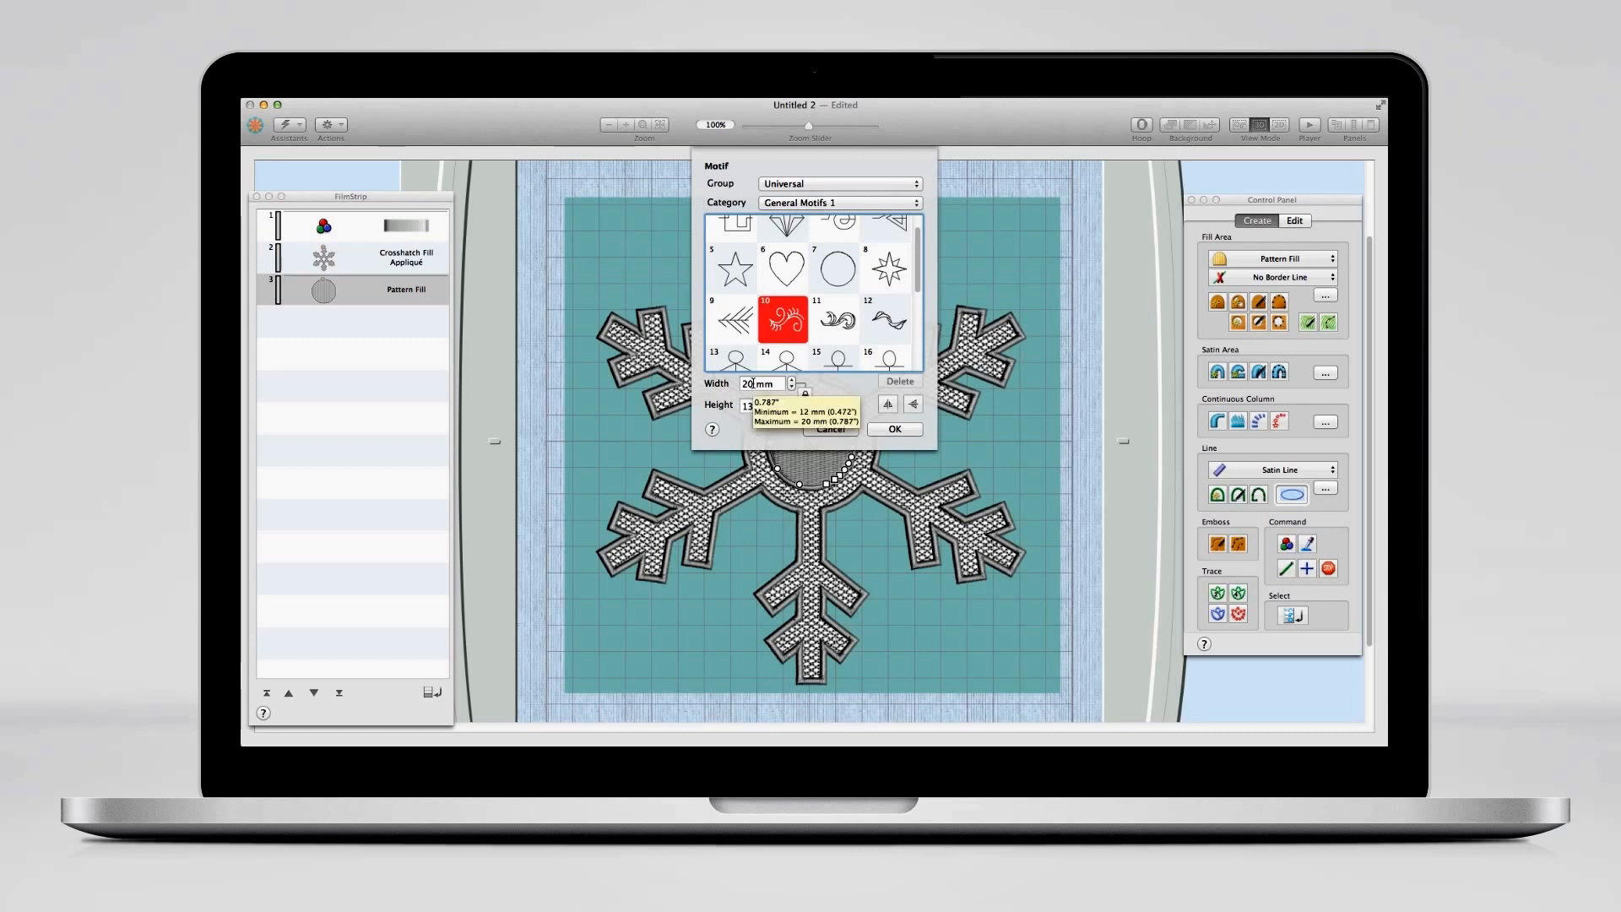
{"action": "left_click", "coordinate": [895, 429]}
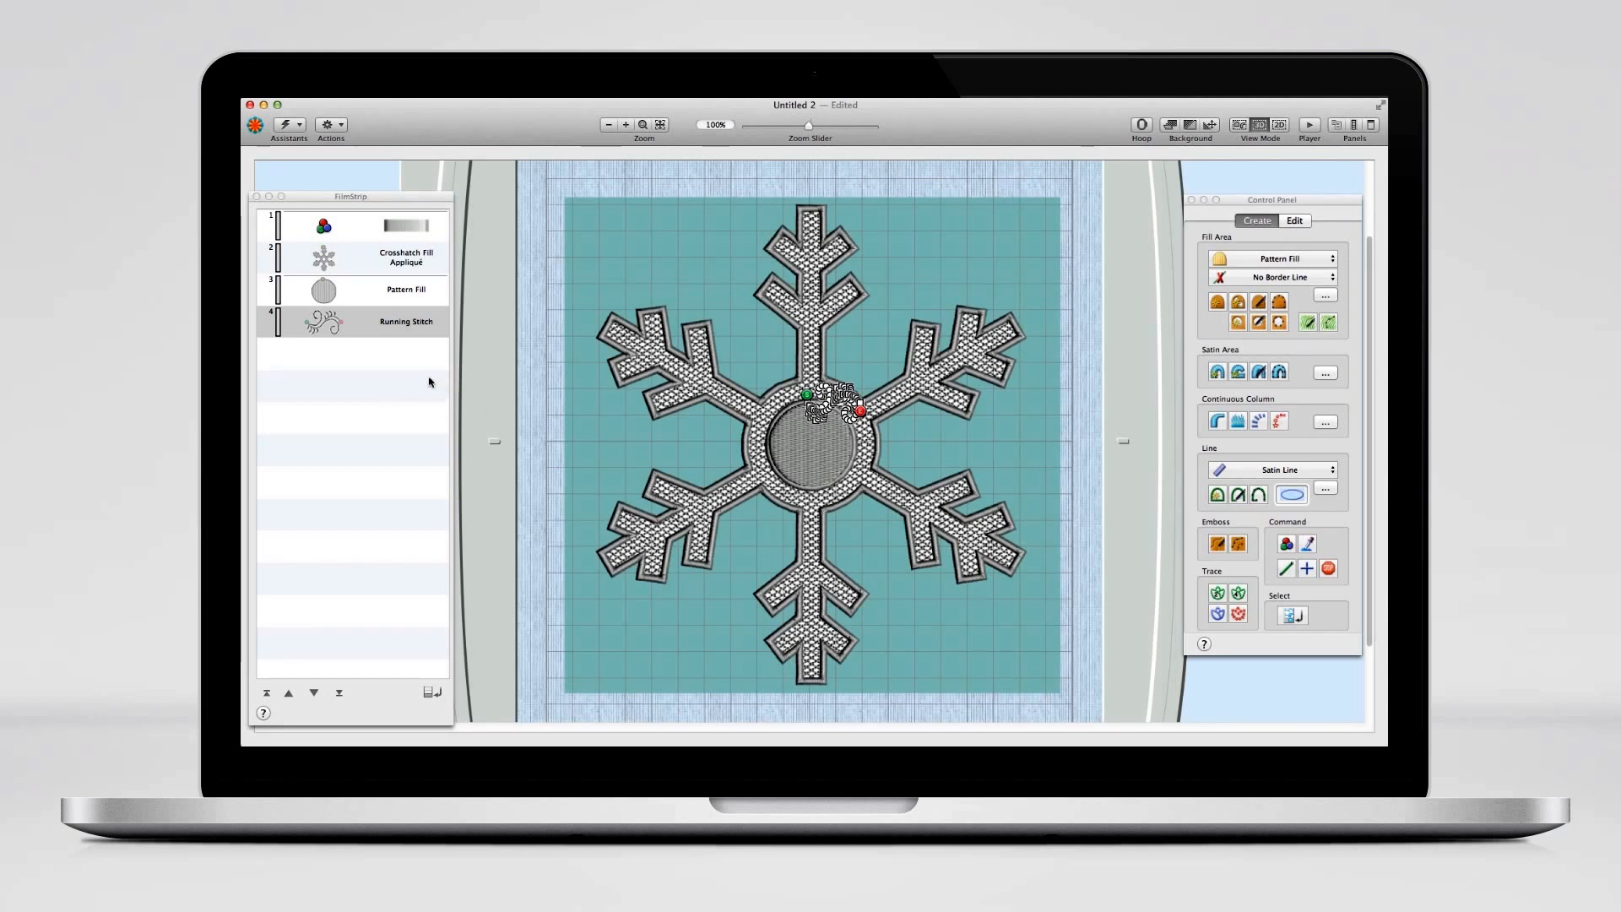
- Box-select the swirl motif, move it into the snowflake's centre circle, and rotate it slightly clockwise
{"action": "left_click", "coordinate": [355, 324]}
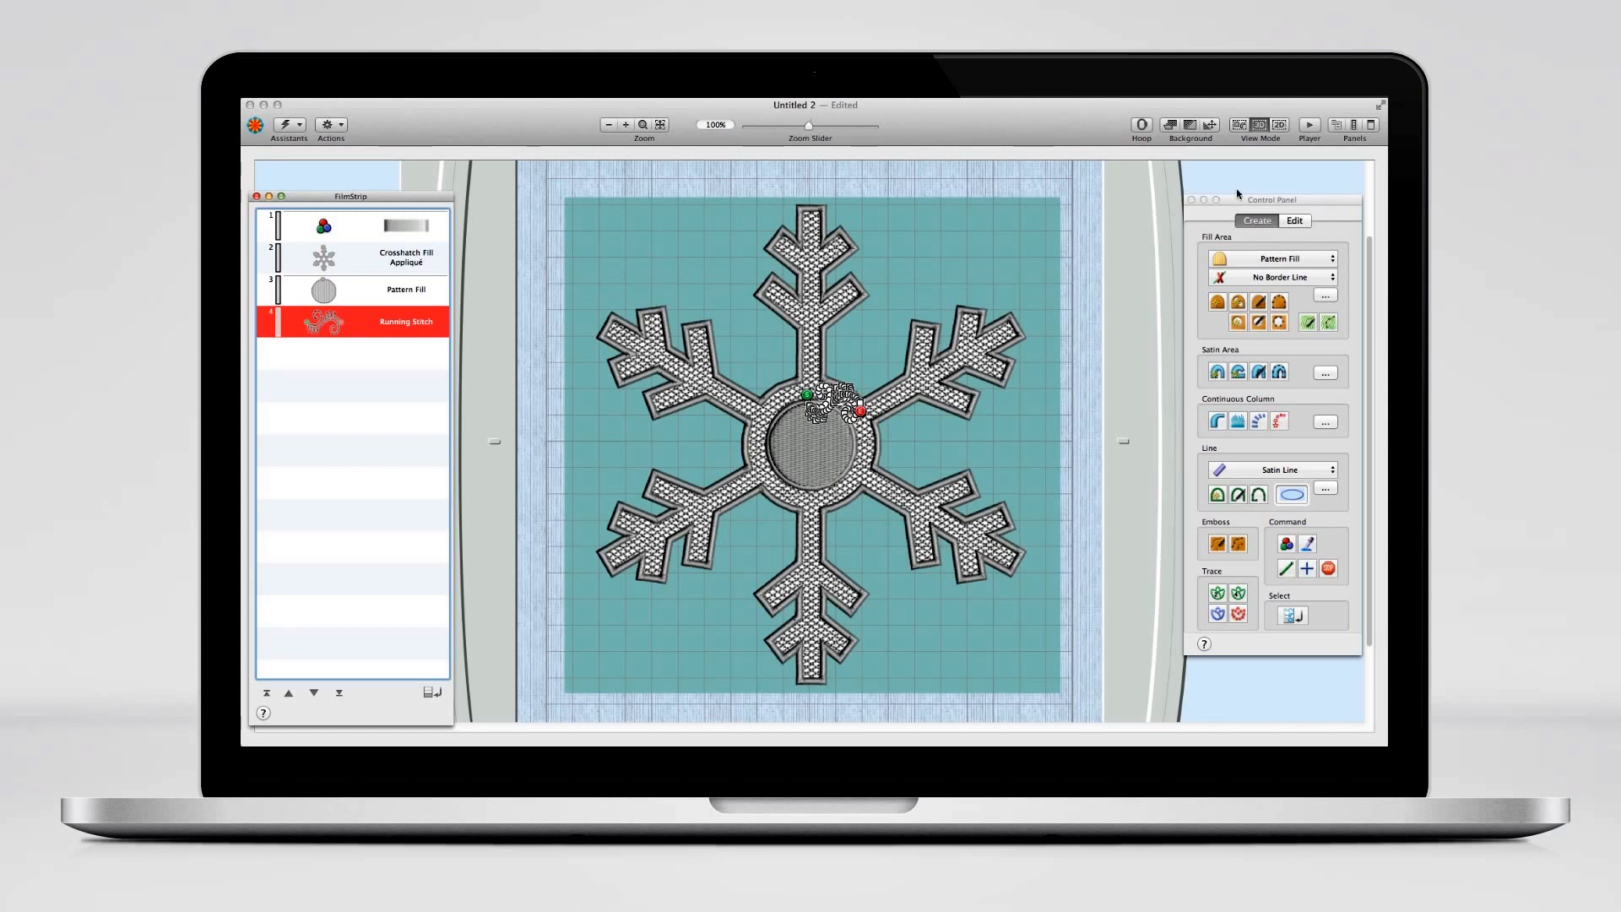
{"action": "left_click", "coordinate": [1301, 221]}
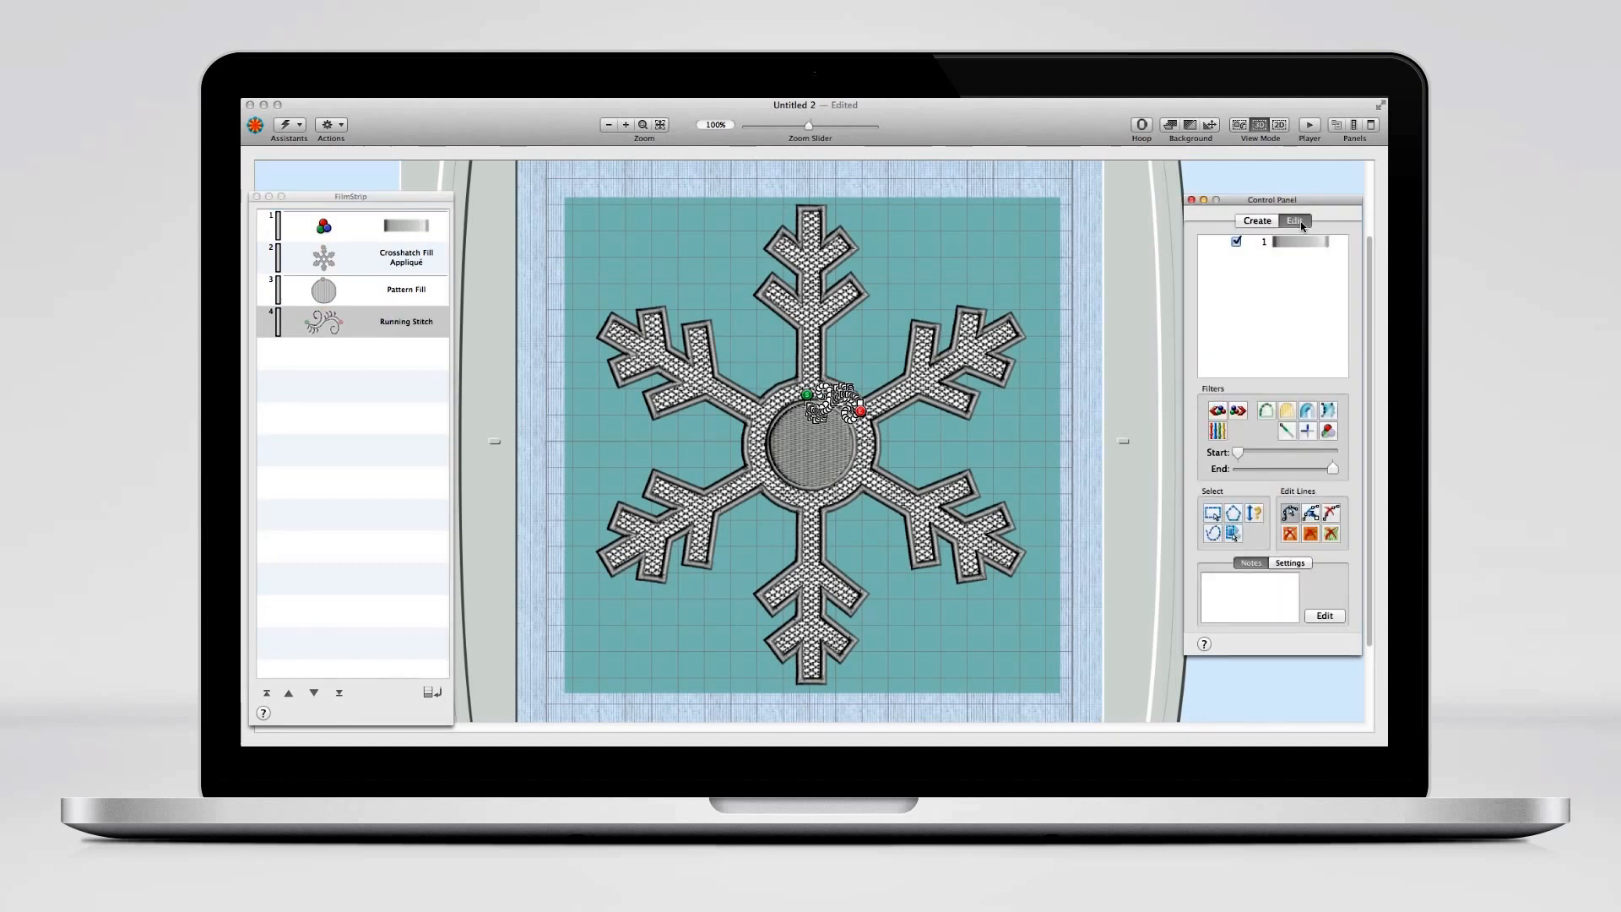
{"action": "left_click", "coordinate": [1212, 515]}
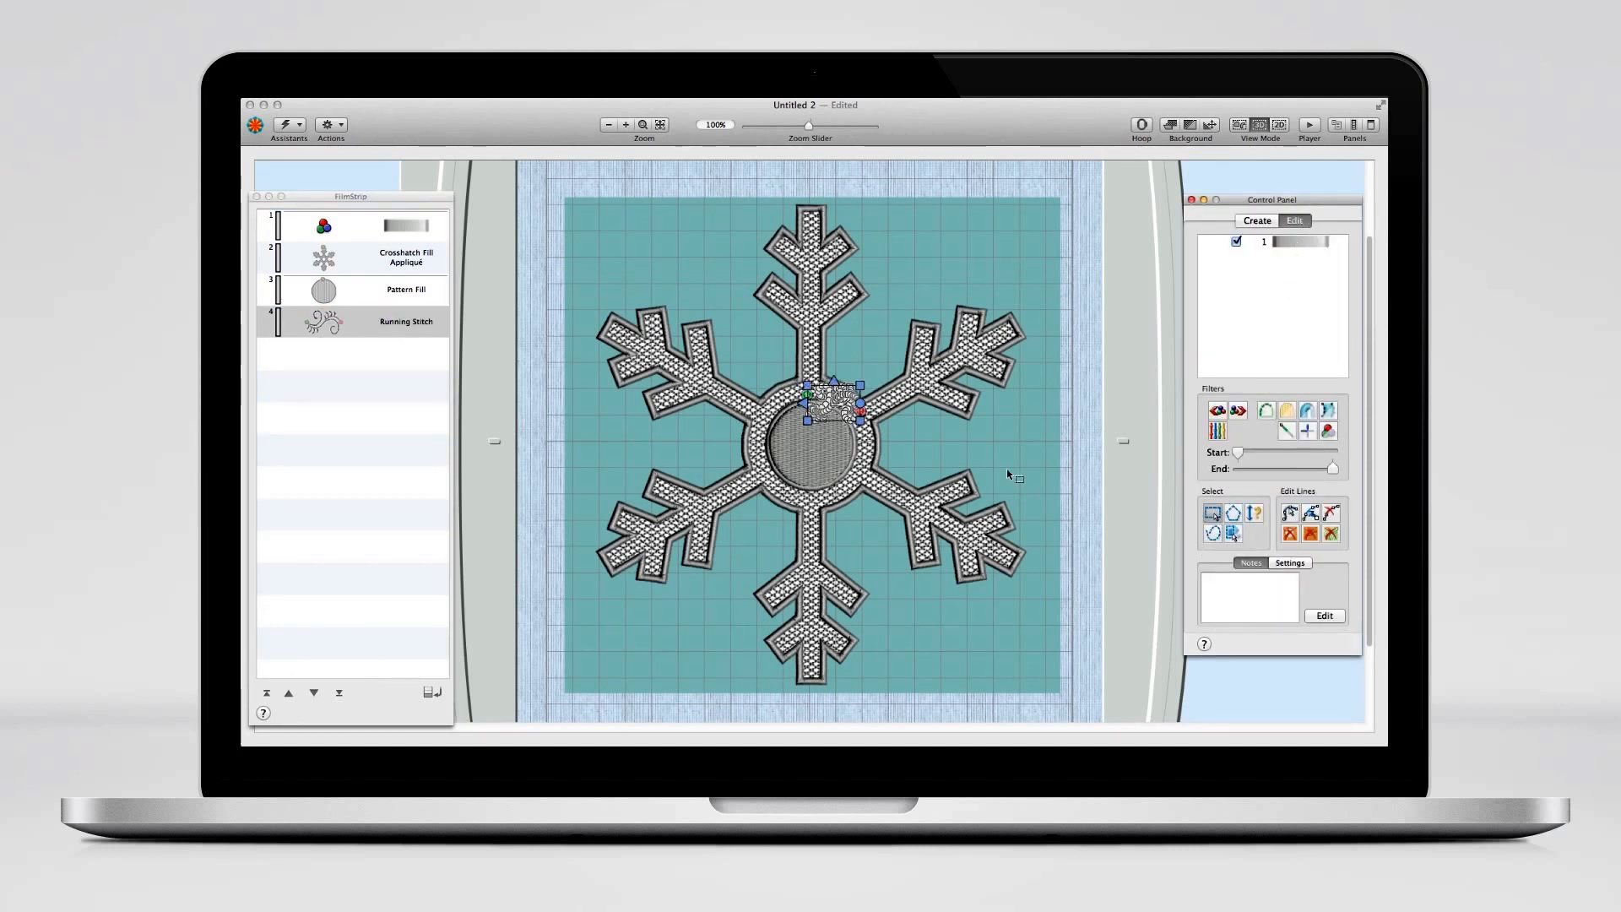
{"action": "left_click_drag", "start_coordinate": [822, 405], "coordinate": [839, 453]}
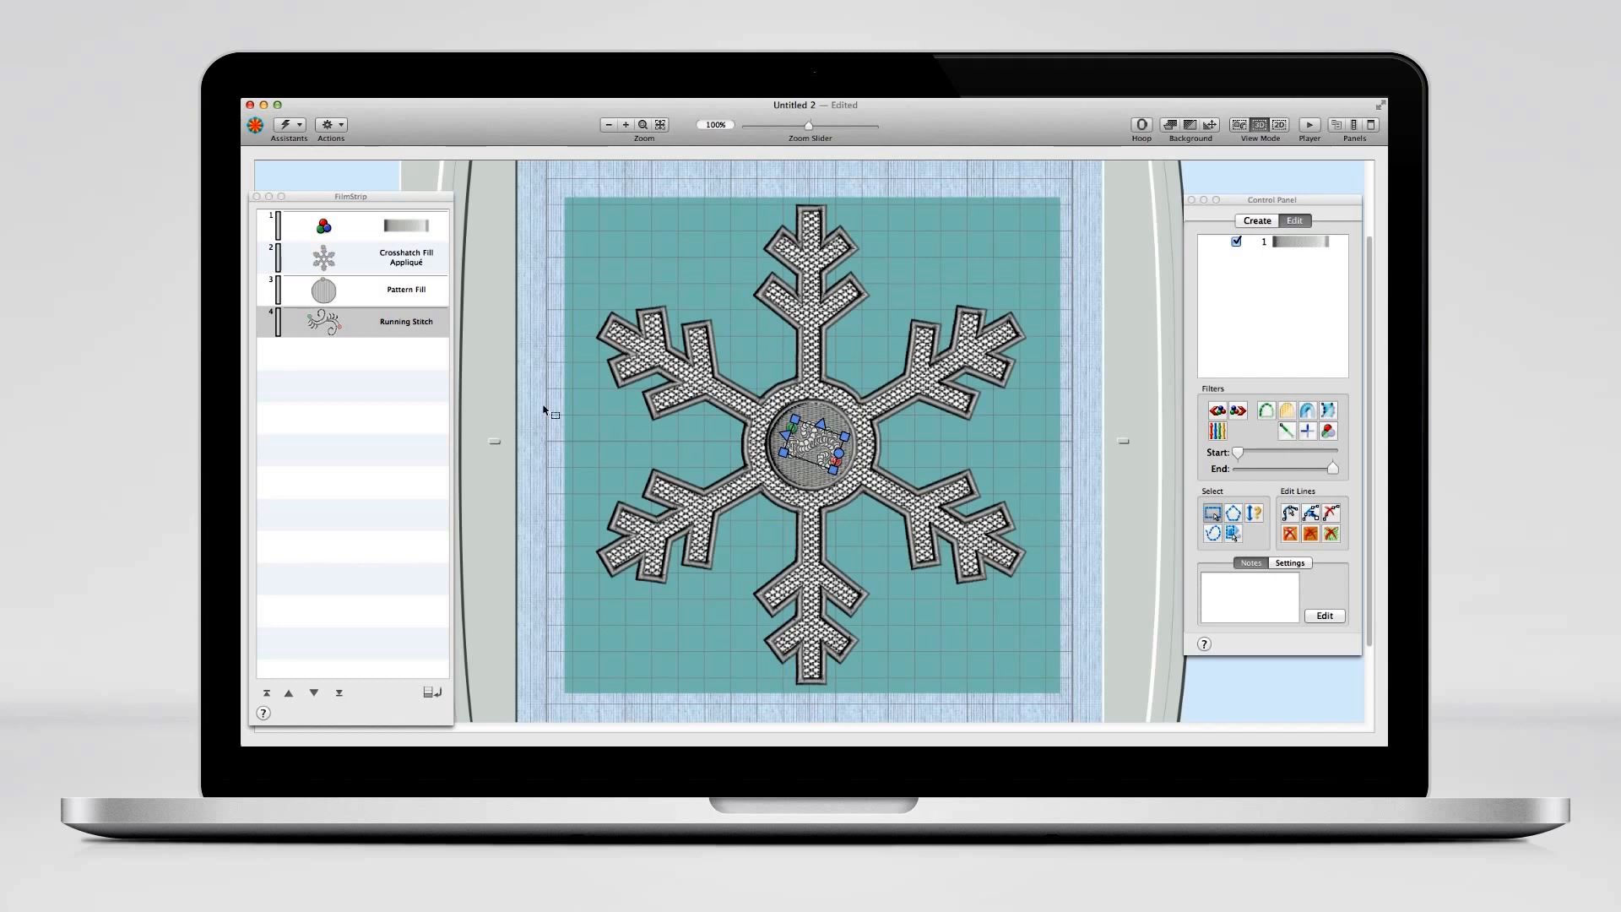
- Move the centre circle's pattern fill ahead of the crosshatch snowflake in the stitch order and deselect it
{"action": "left_click", "coordinate": [321, 292]}
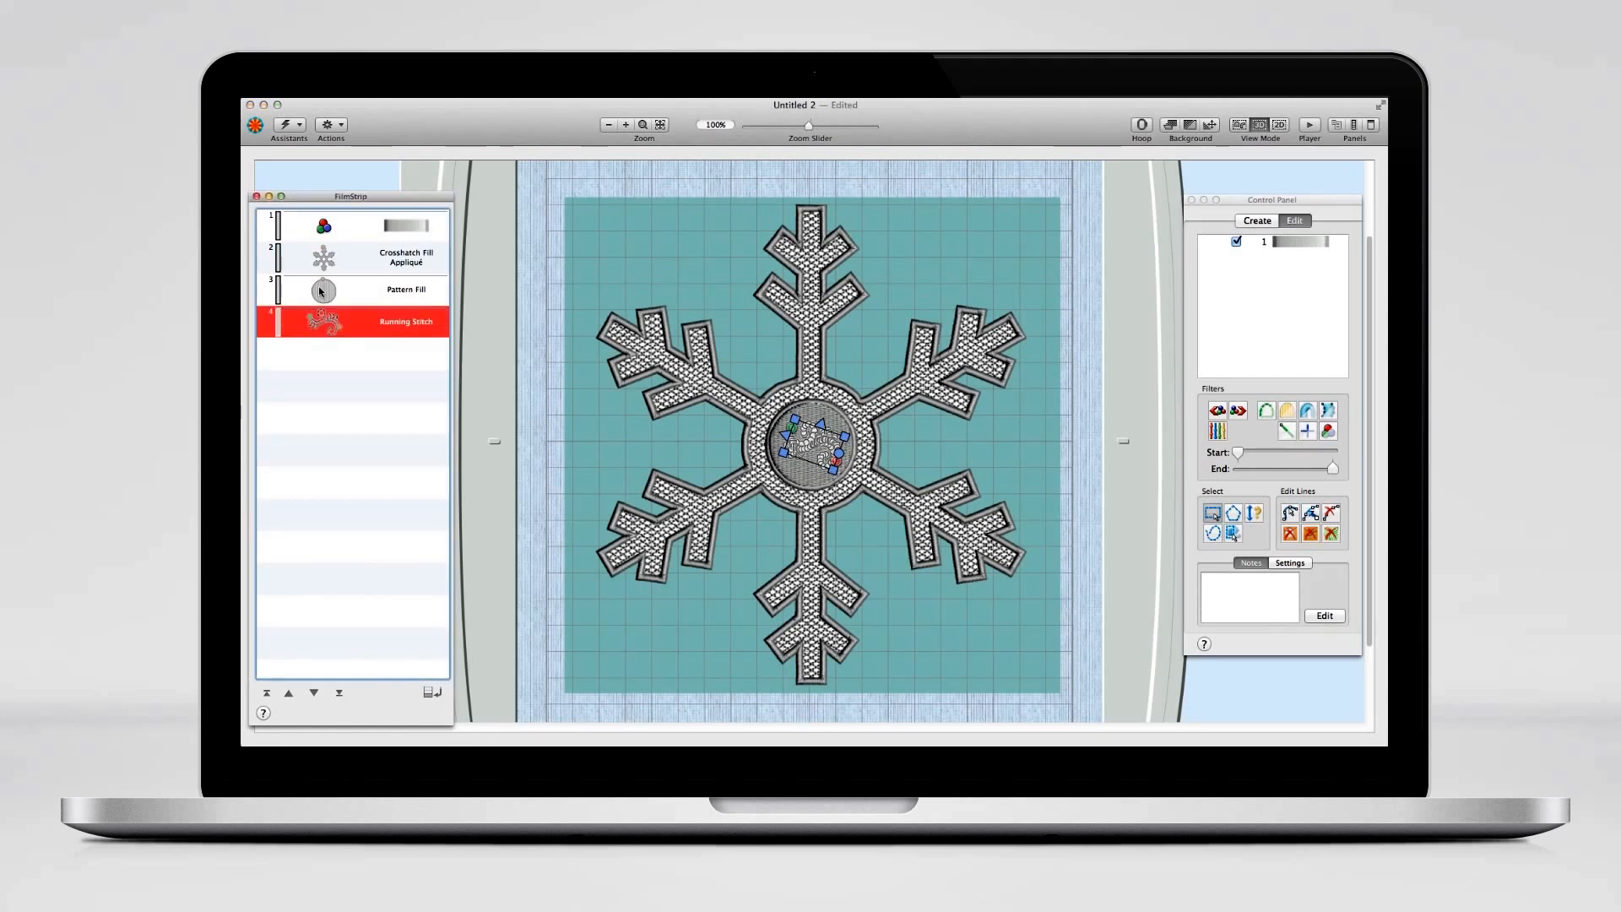
{"action": "left_click", "coordinate": [322, 291]}
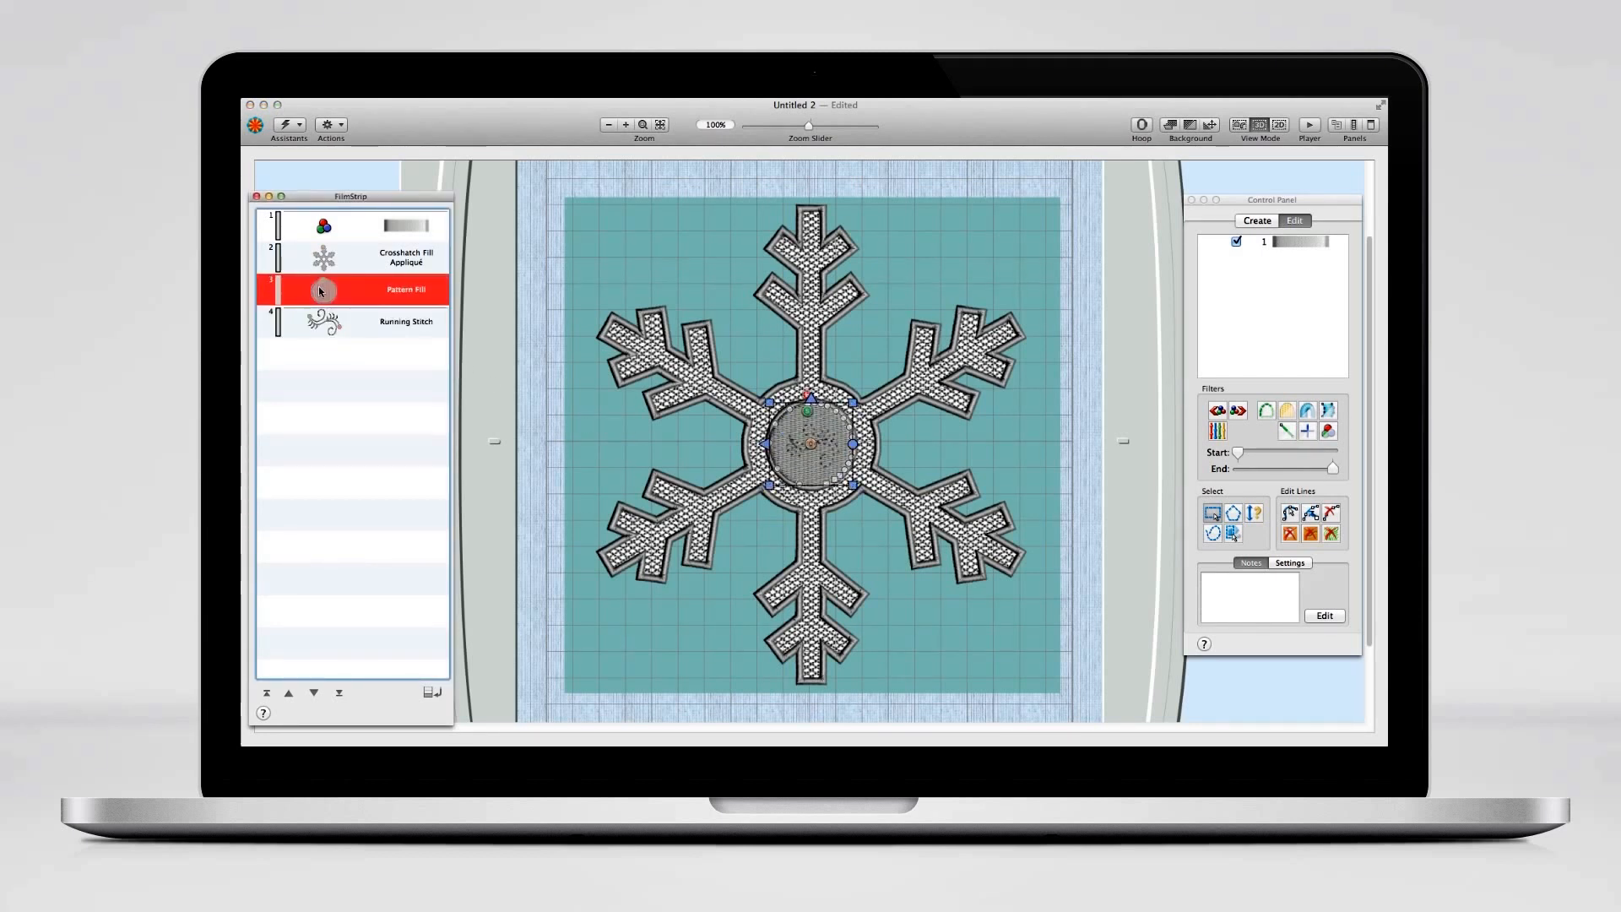
{"action": "left_click_drag", "start_coordinate": [322, 291], "coordinate": [321, 250]}
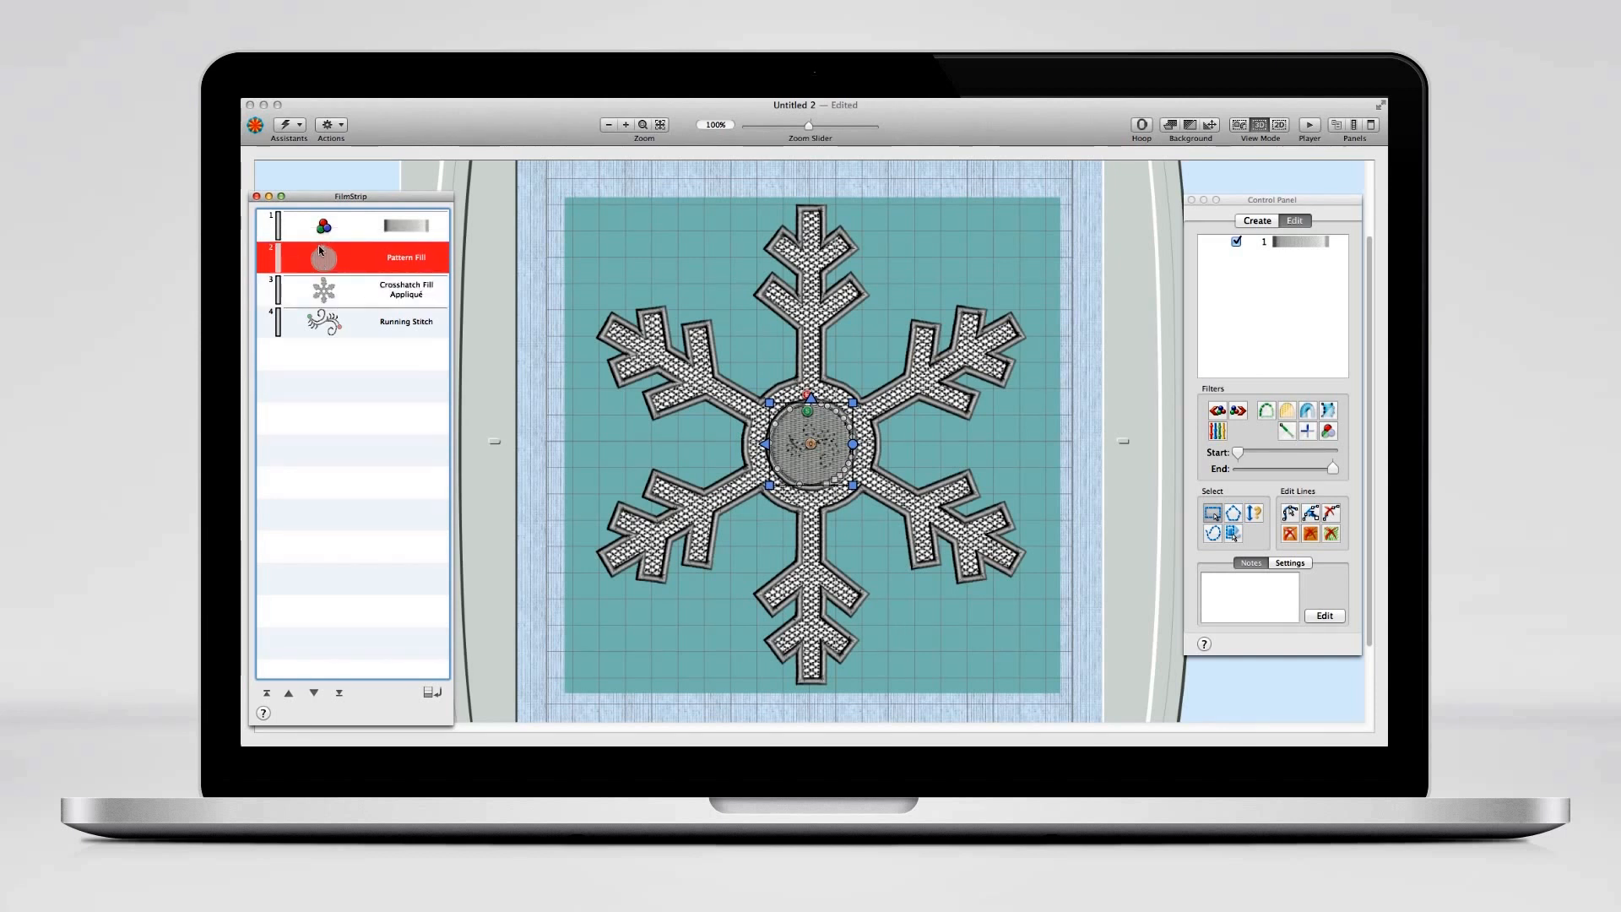
{"action": "left_click", "coordinate": [928, 443]}
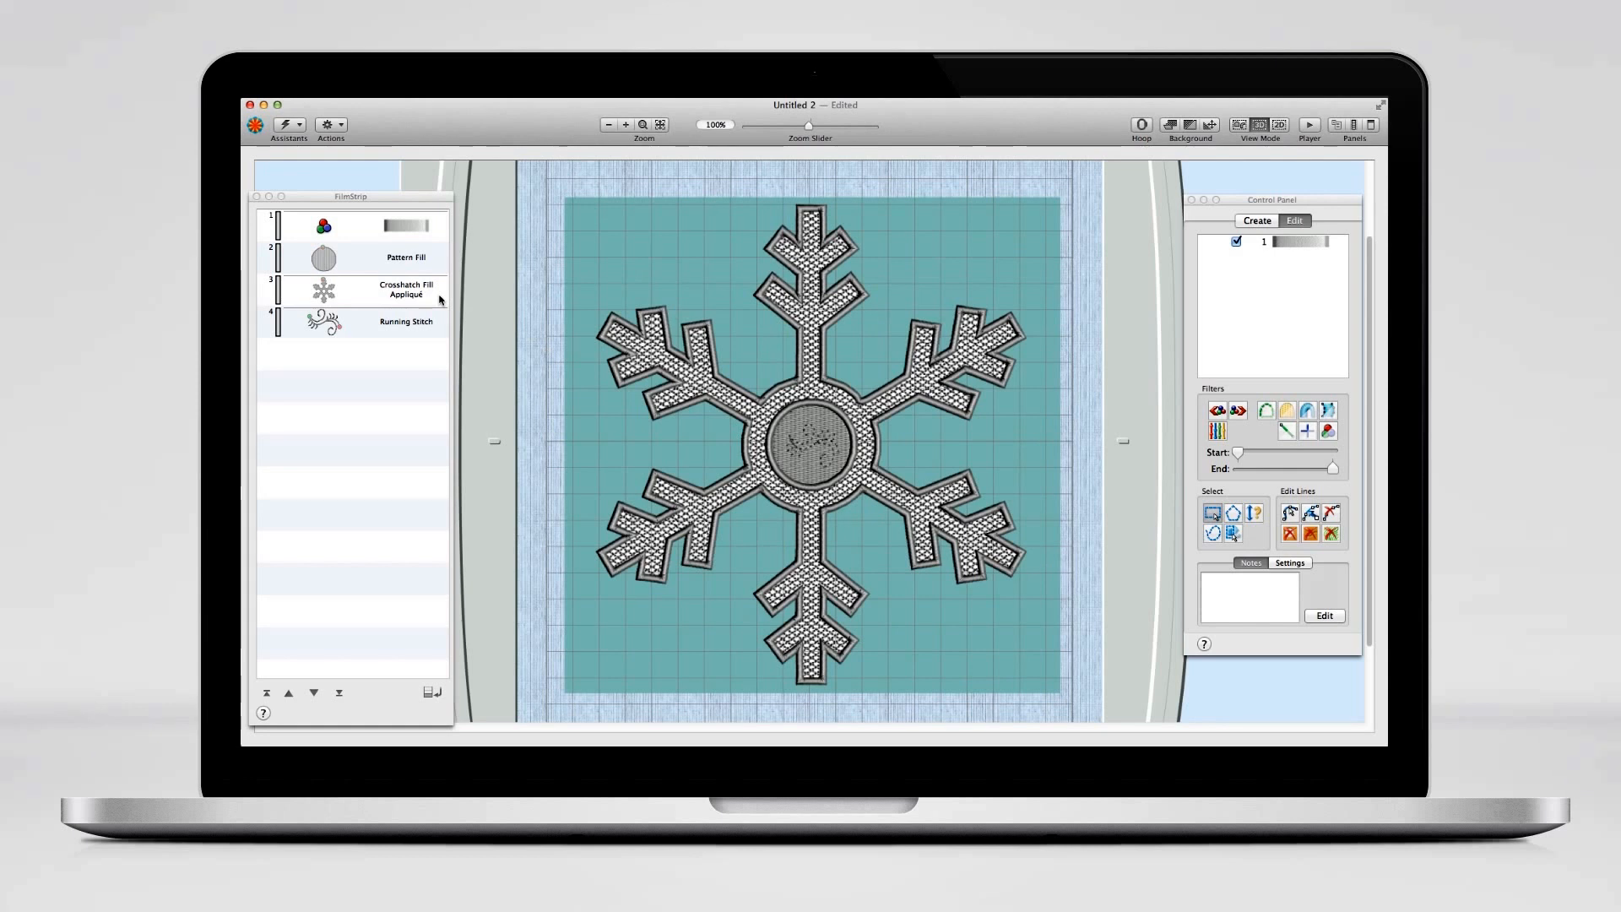
- Set the compensation of the centre circle's pattern fill to 5 in its properties
{"action": "left_click", "coordinate": [355, 264]}
{"action": "left_click", "coordinate": [354, 263]}
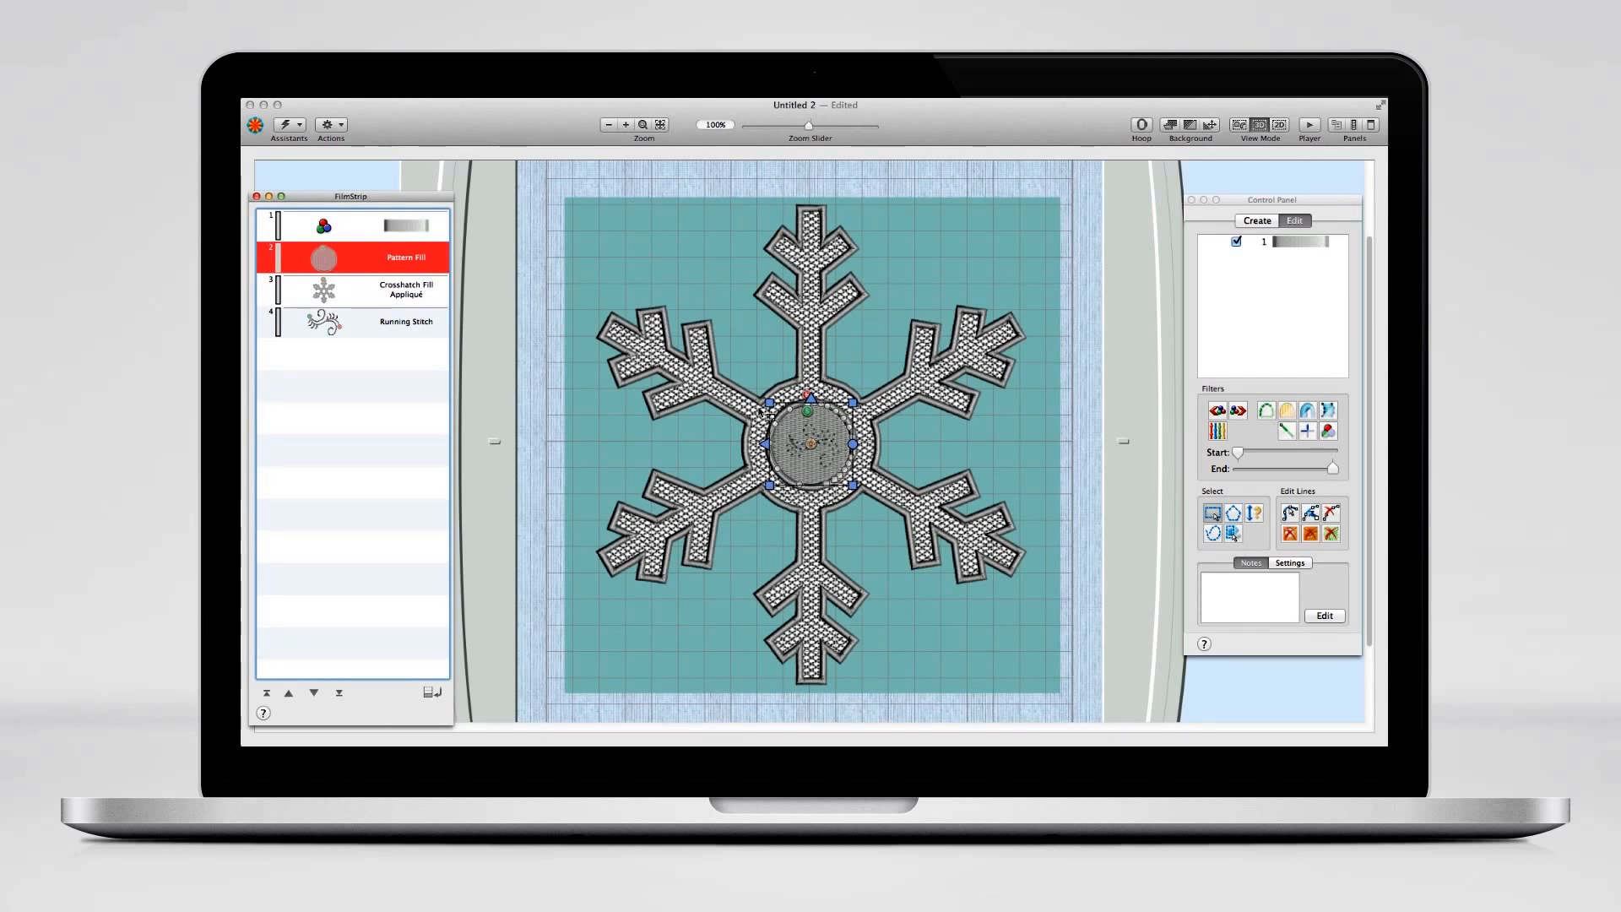
{"action": "right_click", "coordinate": [401, 262]}
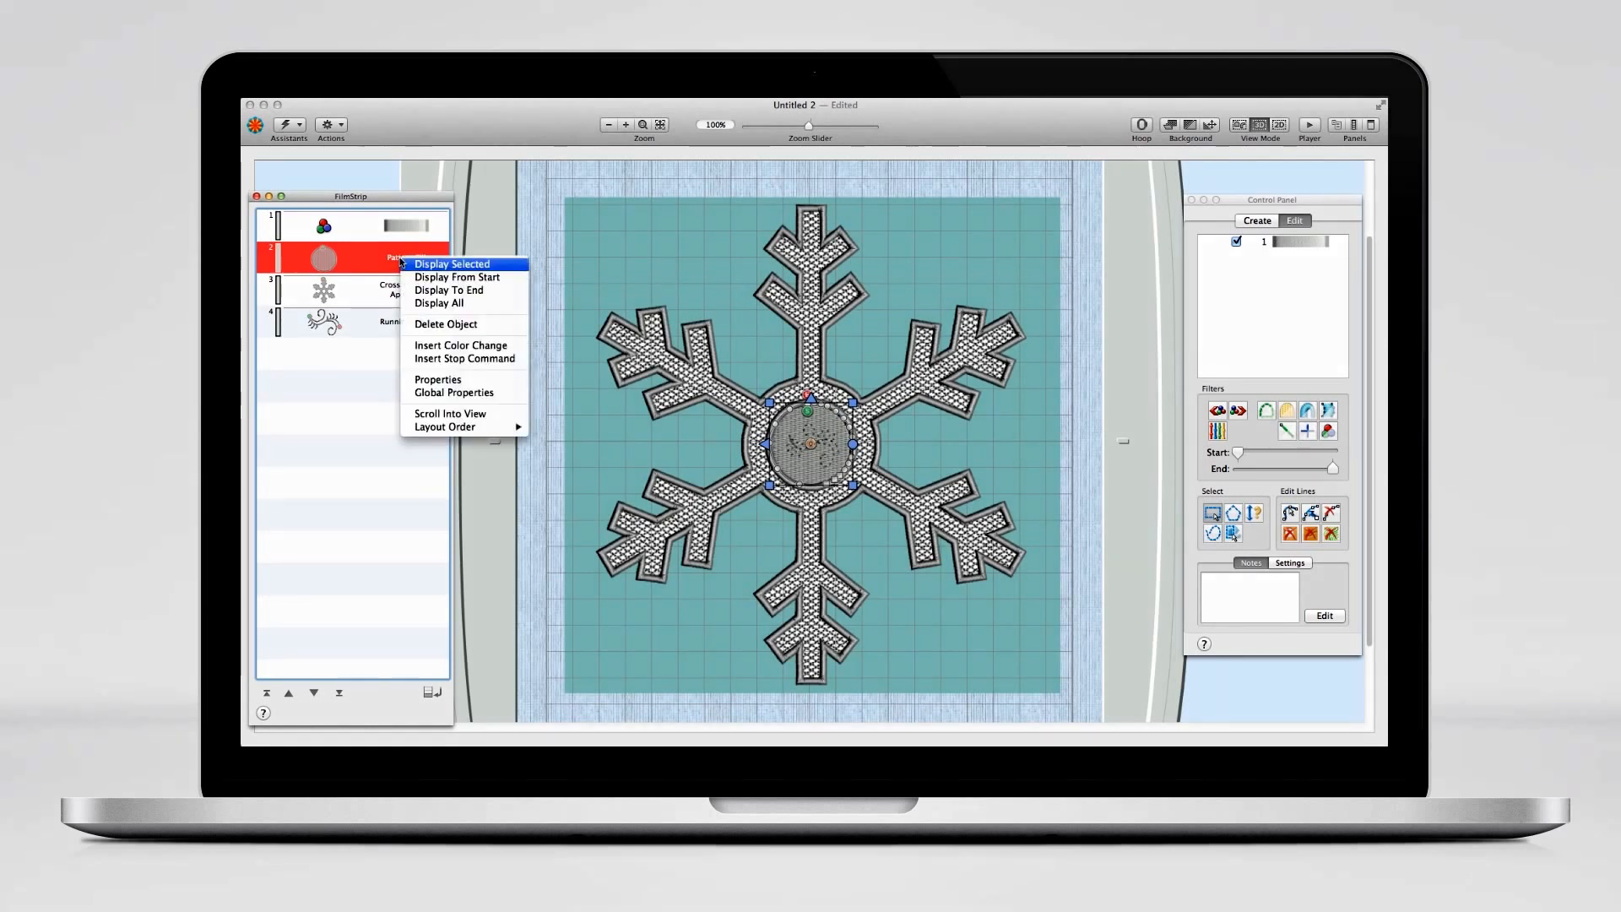
{"action": "left_click", "coordinate": [468, 380]}
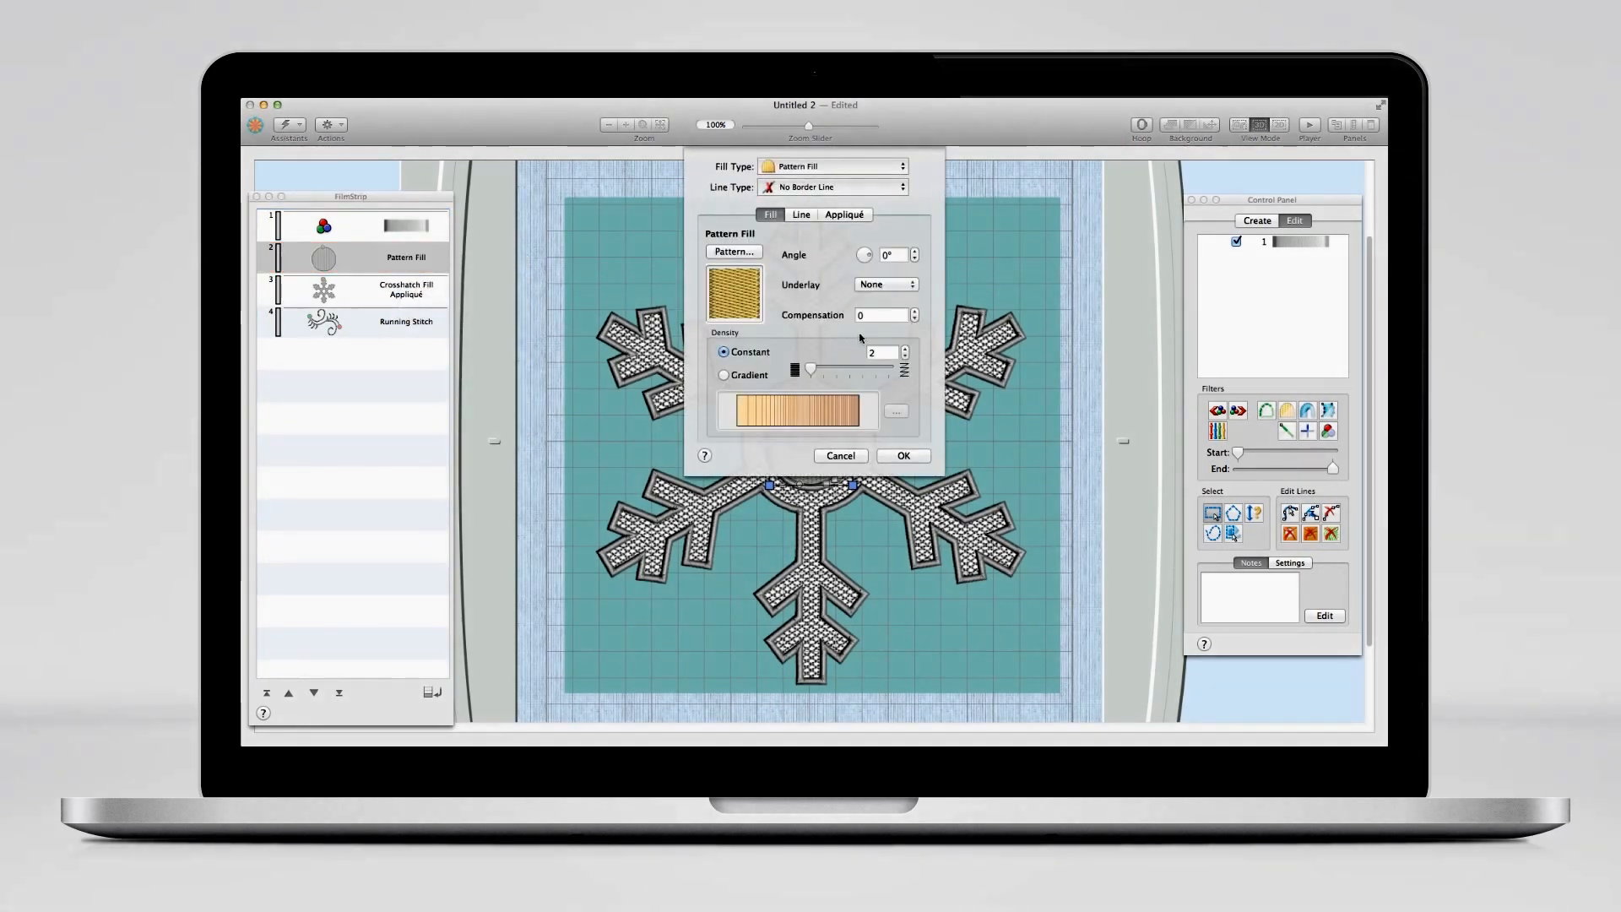
{"action": "left_click", "coordinate": [870, 314]}
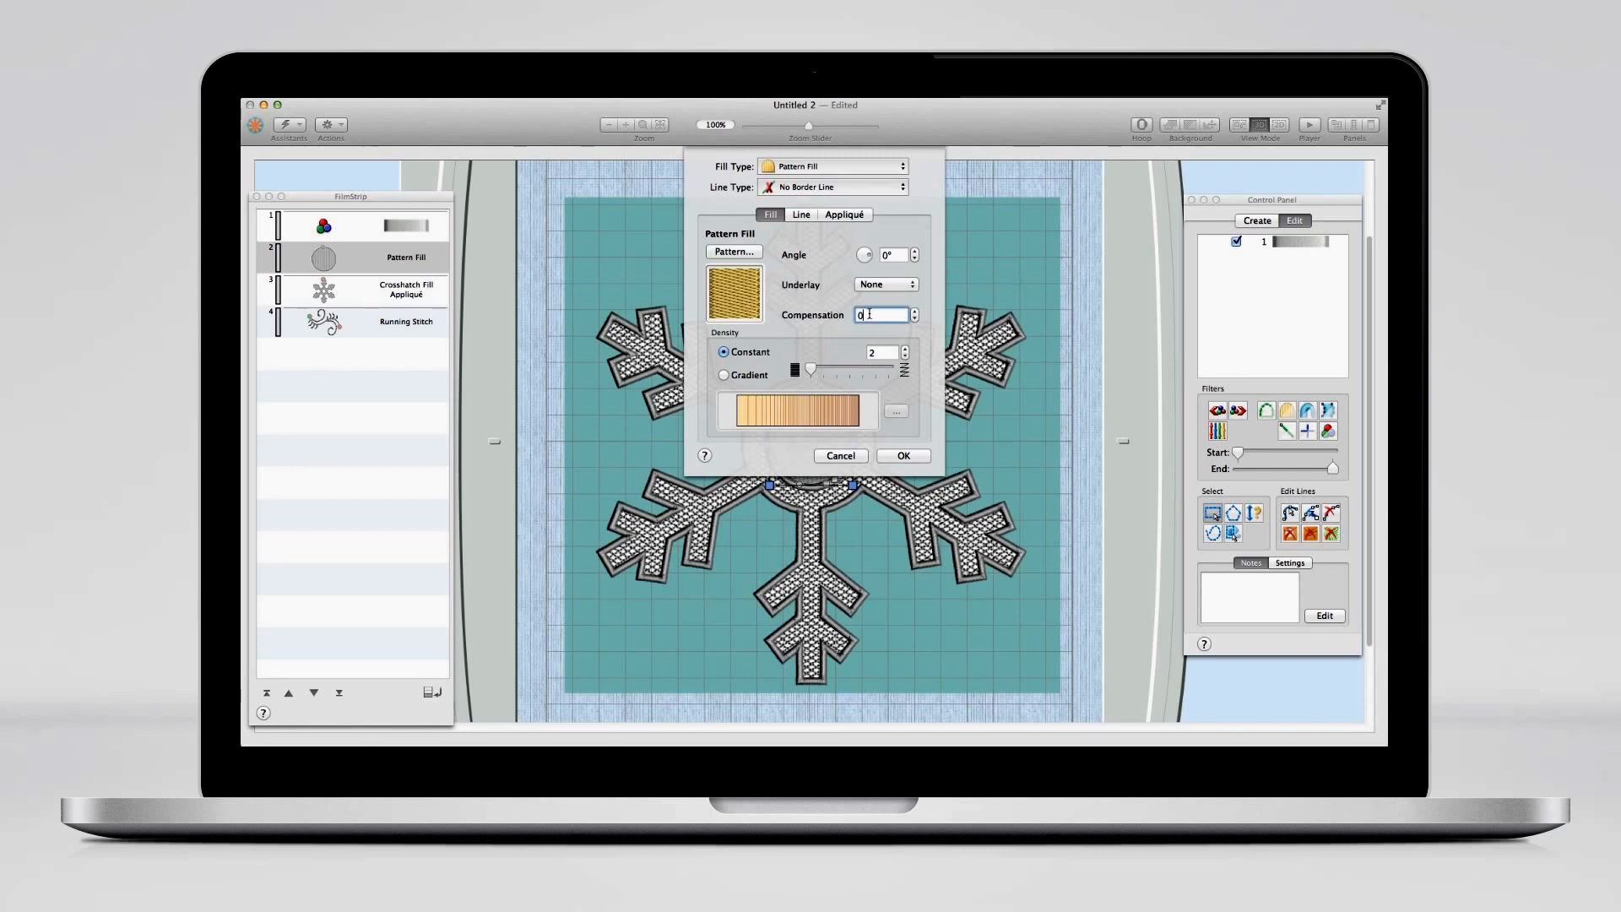
{"action": "type", "text": "5"}
{"action": "left_click", "coordinate": [903, 456]}
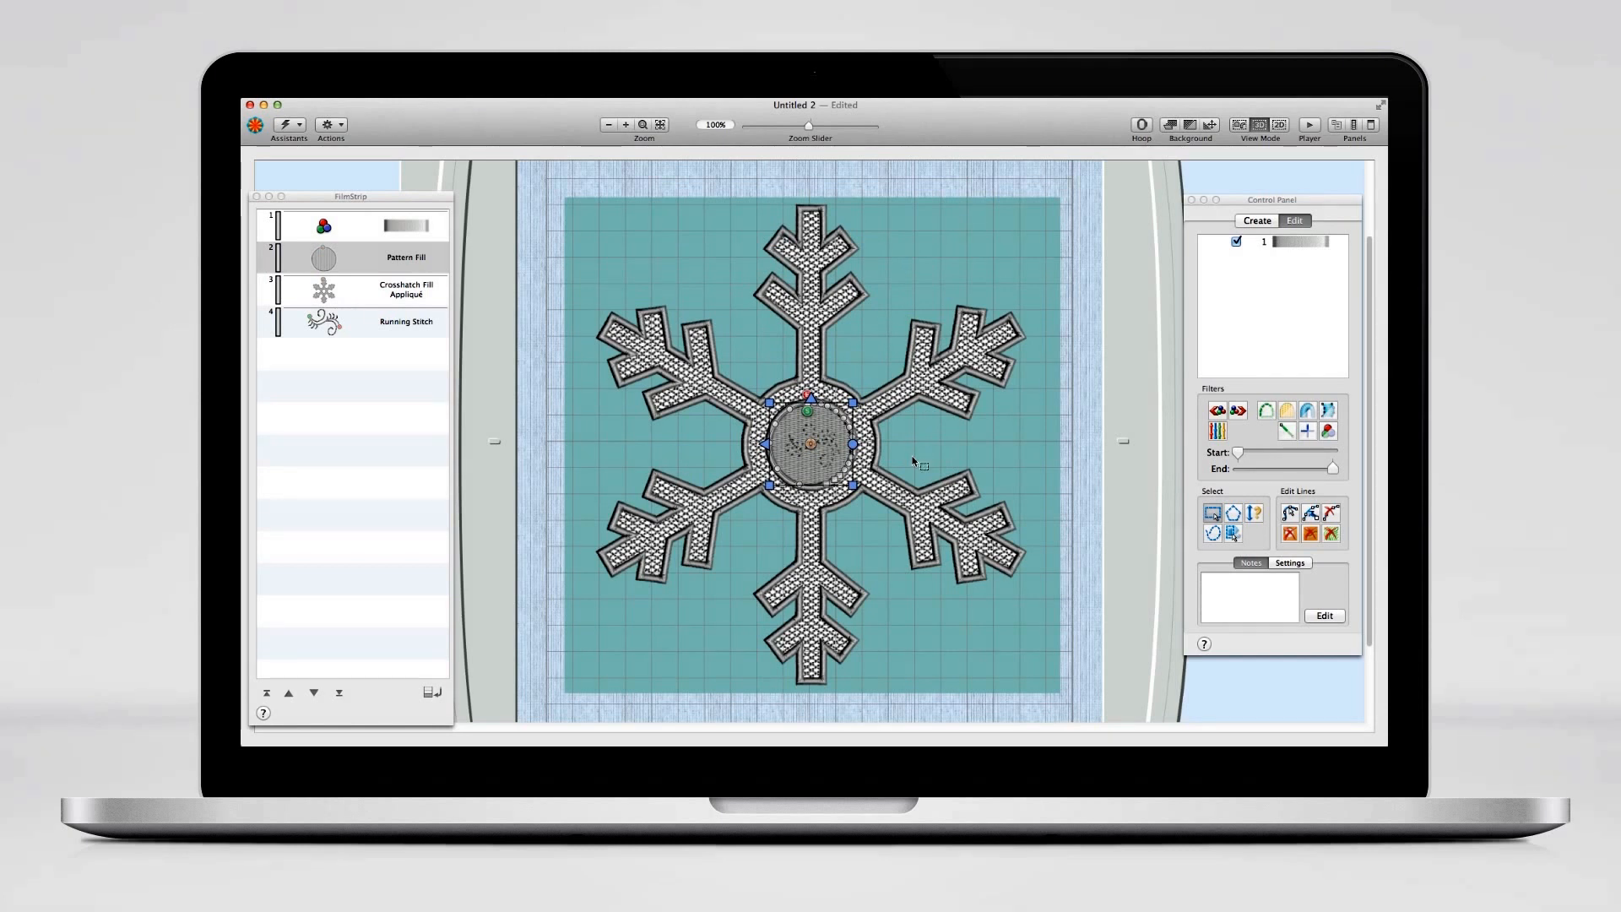
- Move outline points along the lower edge of the centre circle's pattern fill slightly outward to smooth its shape
{"action": "left_click", "coordinate": [1305, 222]}
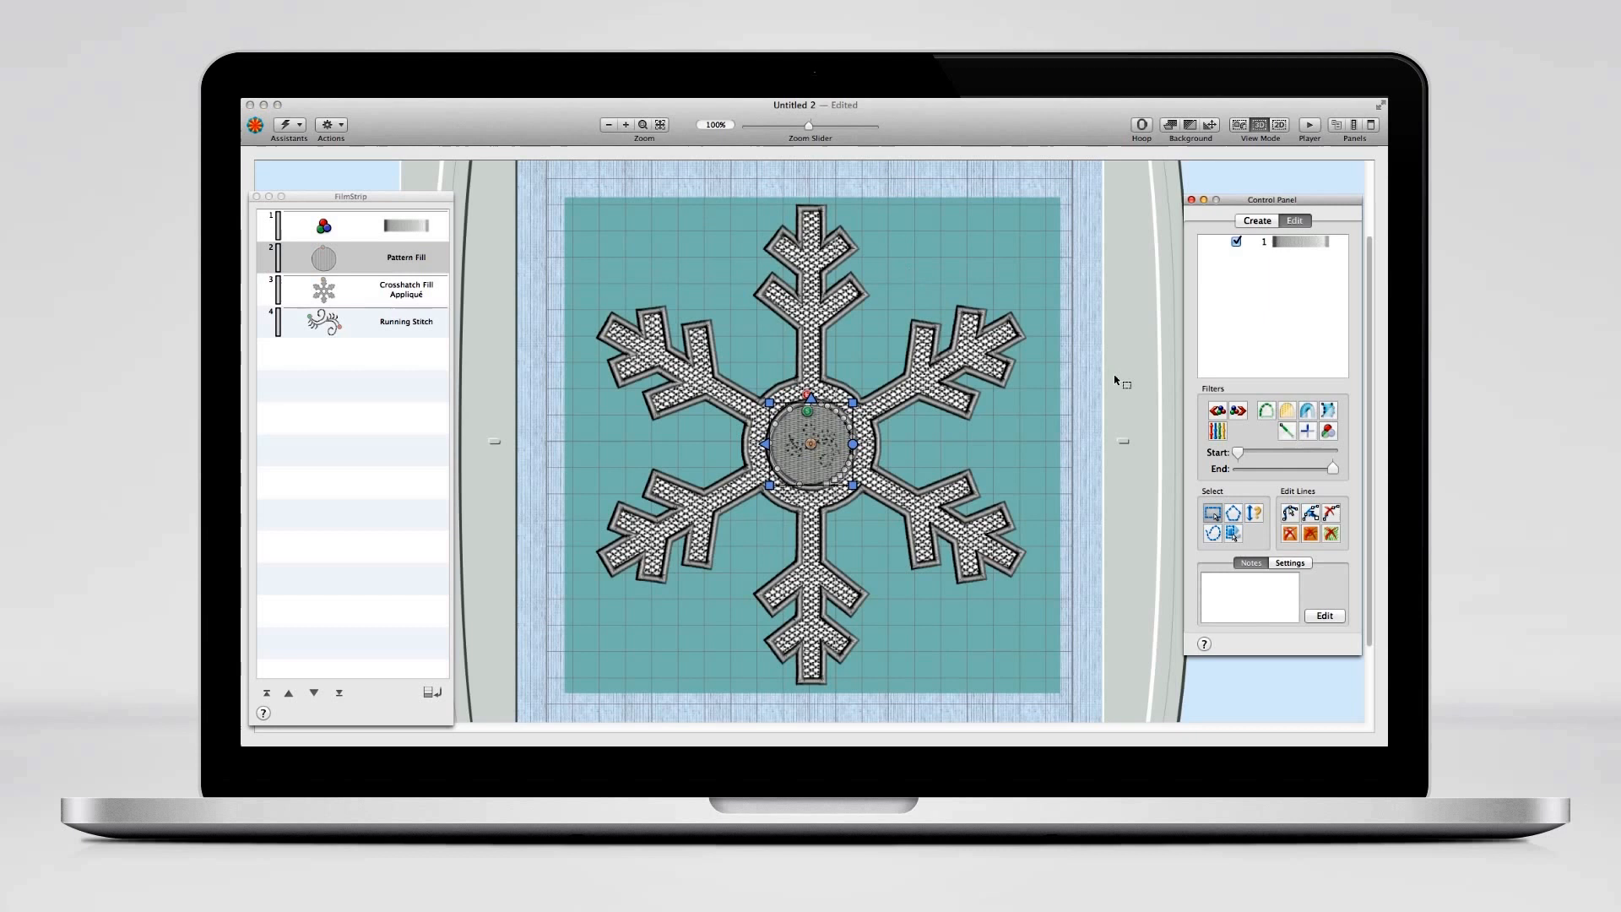
{"action": "left_click", "coordinate": [1290, 513]}
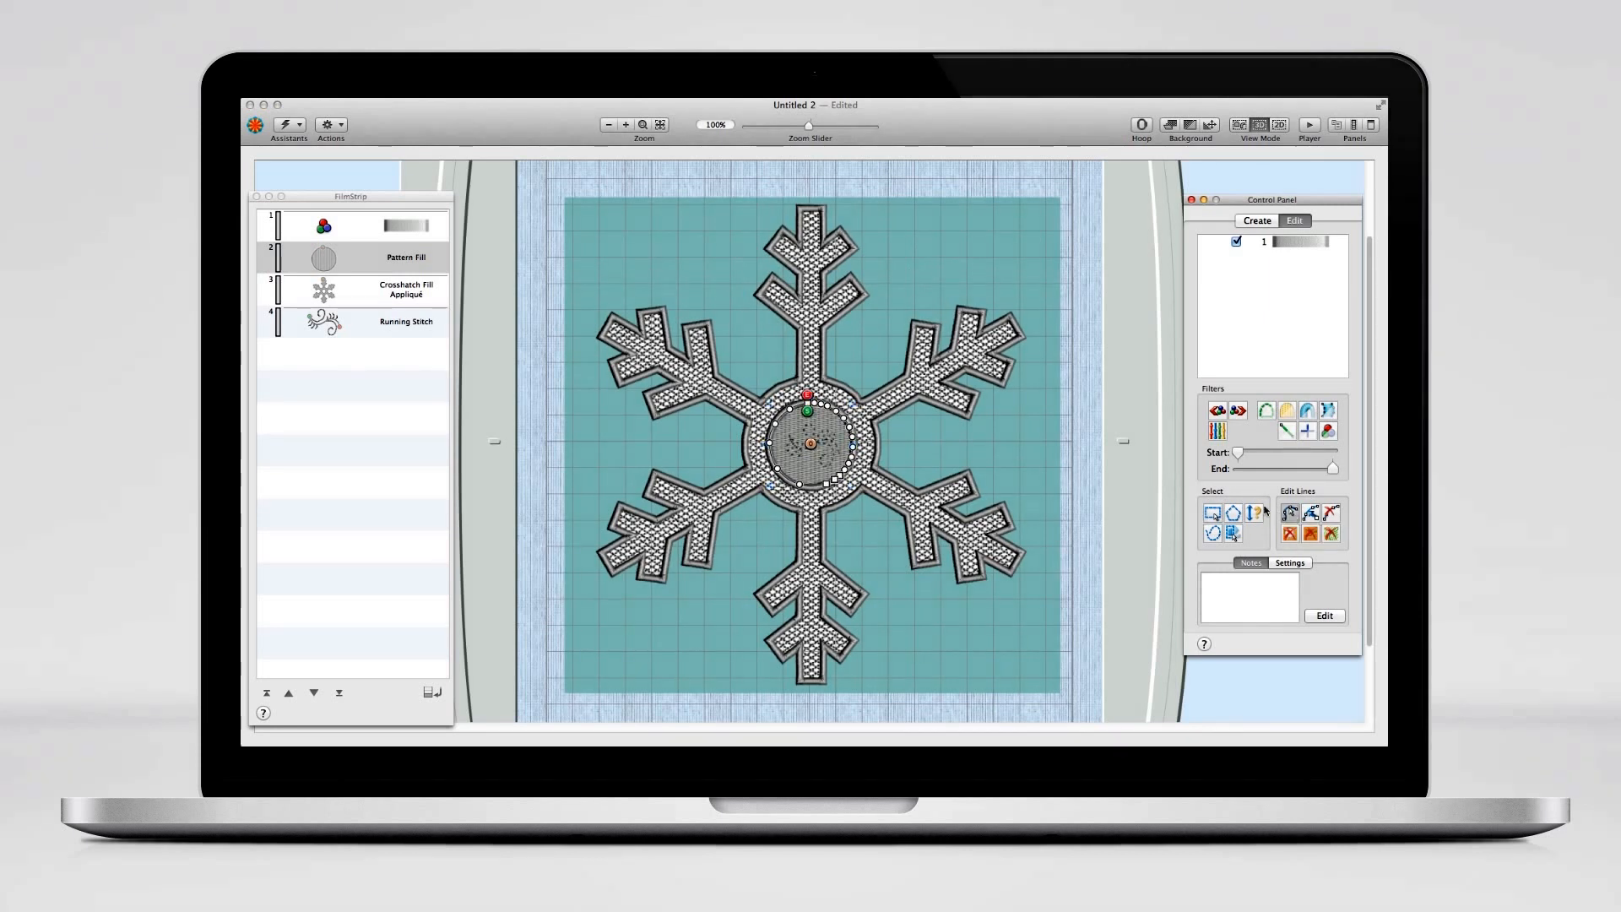
{"action": "left_click_drag", "start_coordinate": [809, 125], "coordinate": [850, 127]}
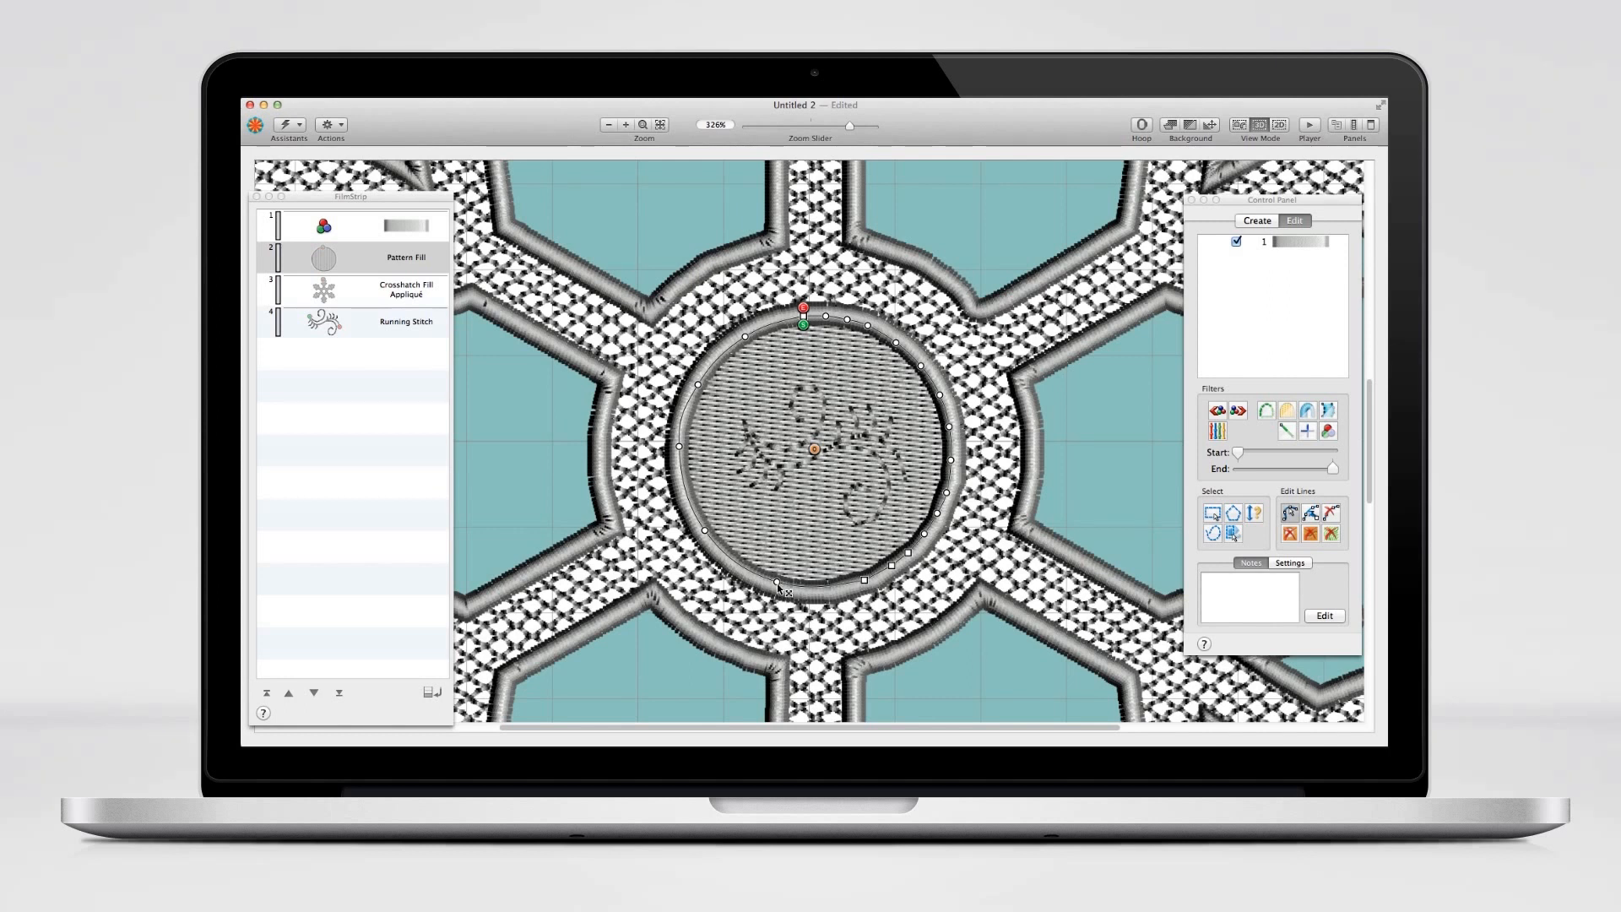
{"action": "double_click", "coordinate": [865, 581]}
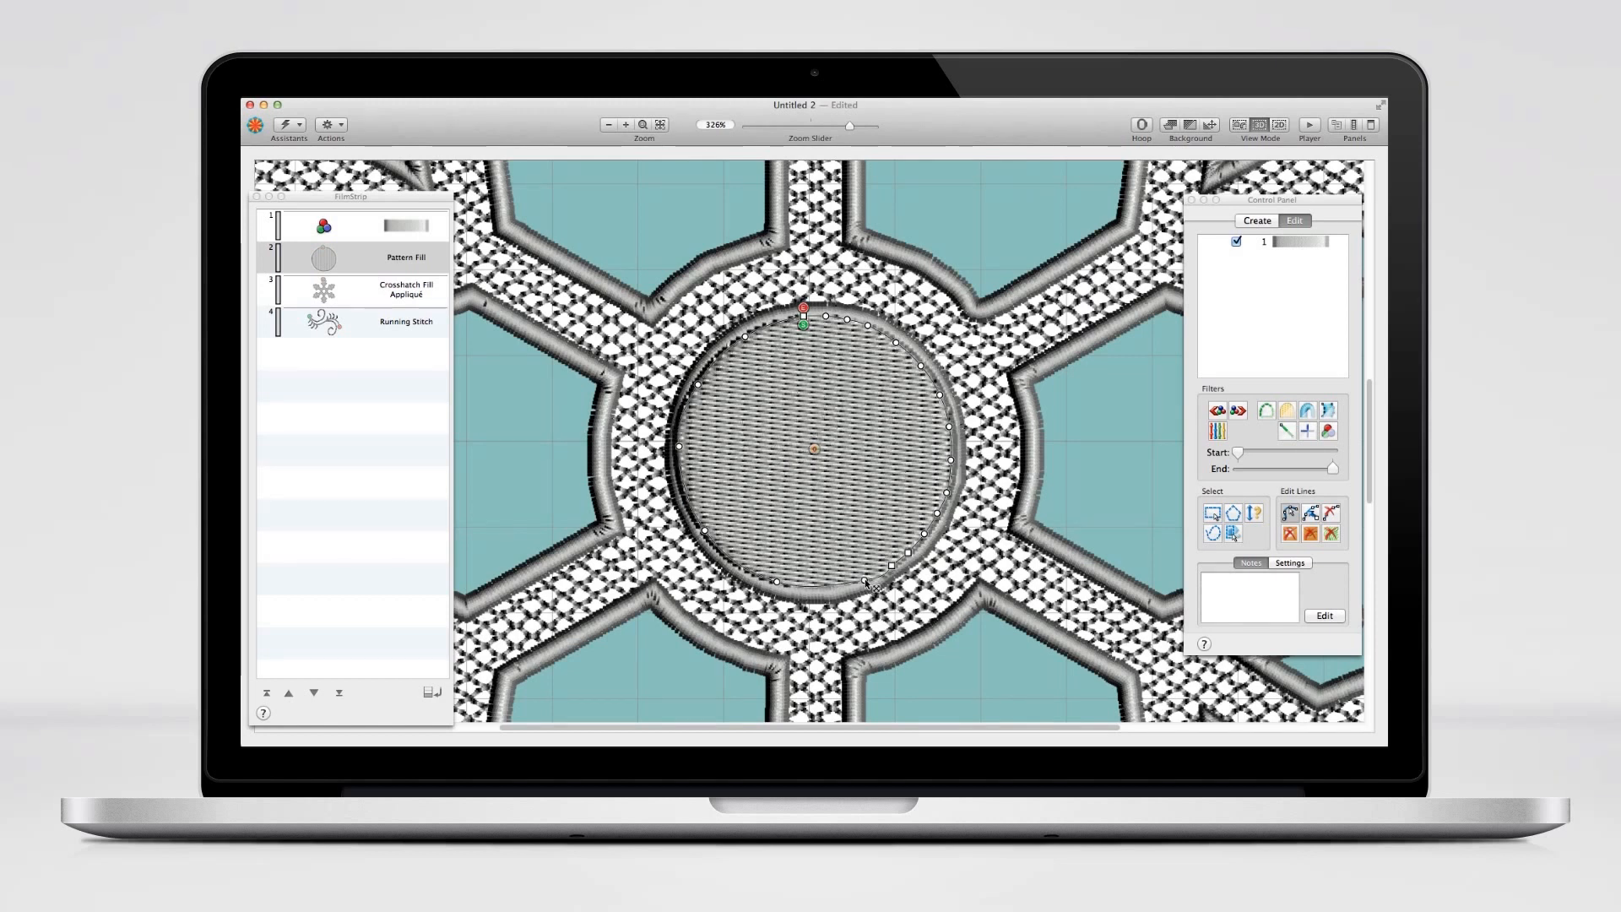
{"action": "left_click_drag", "start_coordinate": [857, 582], "coordinate": [841, 591]}
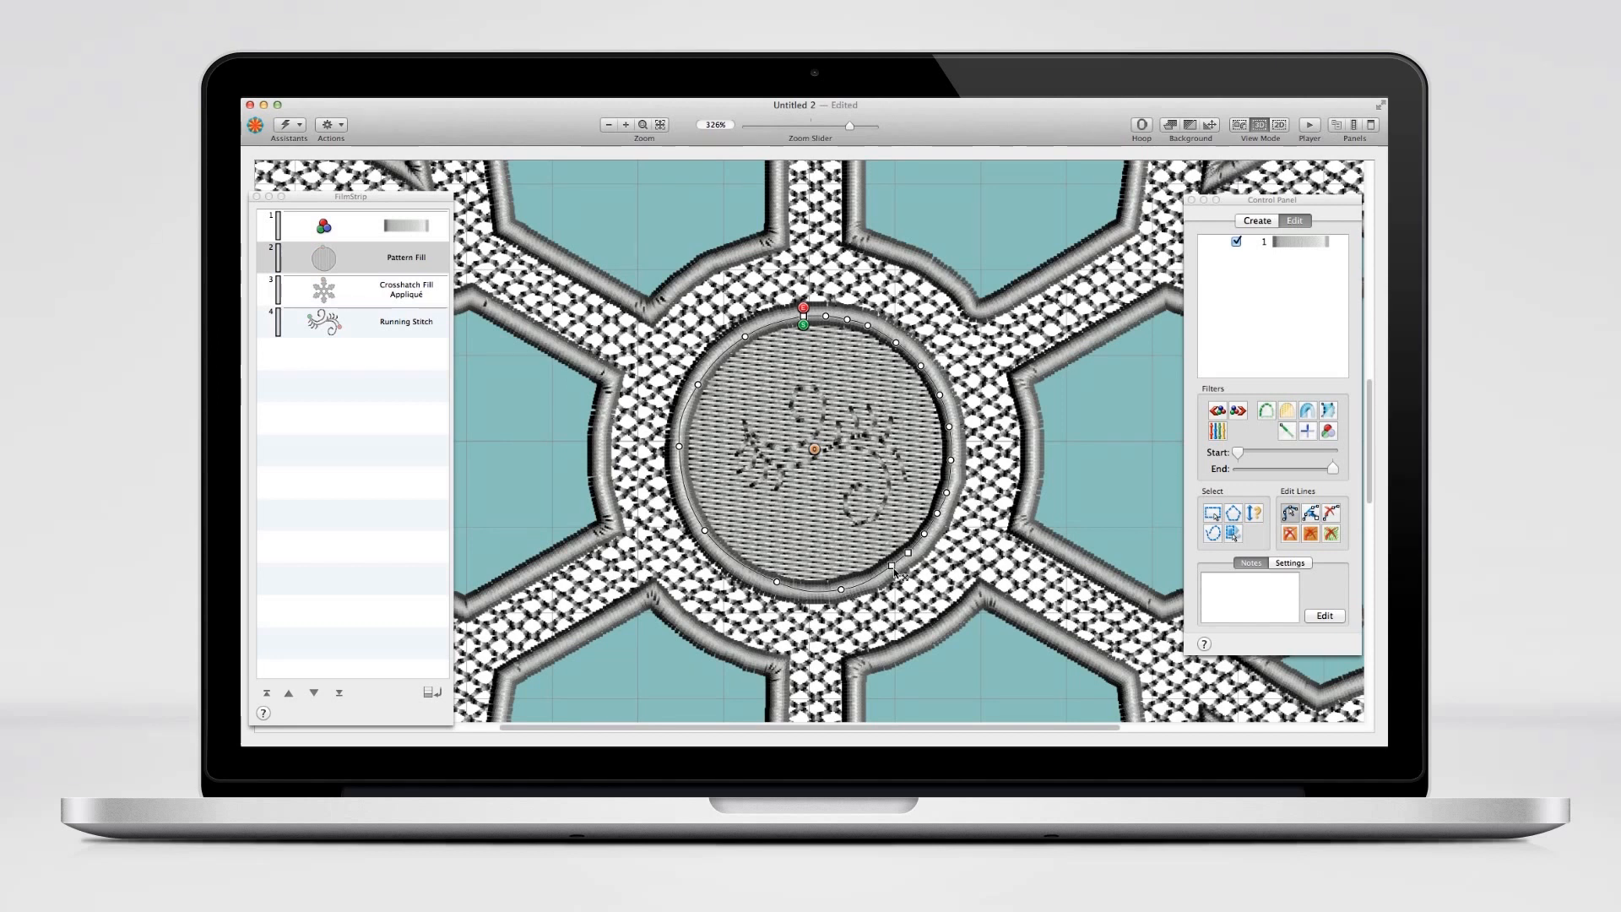
{"action": "left_click_drag", "start_coordinate": [892, 567], "coordinate": [909, 553]}
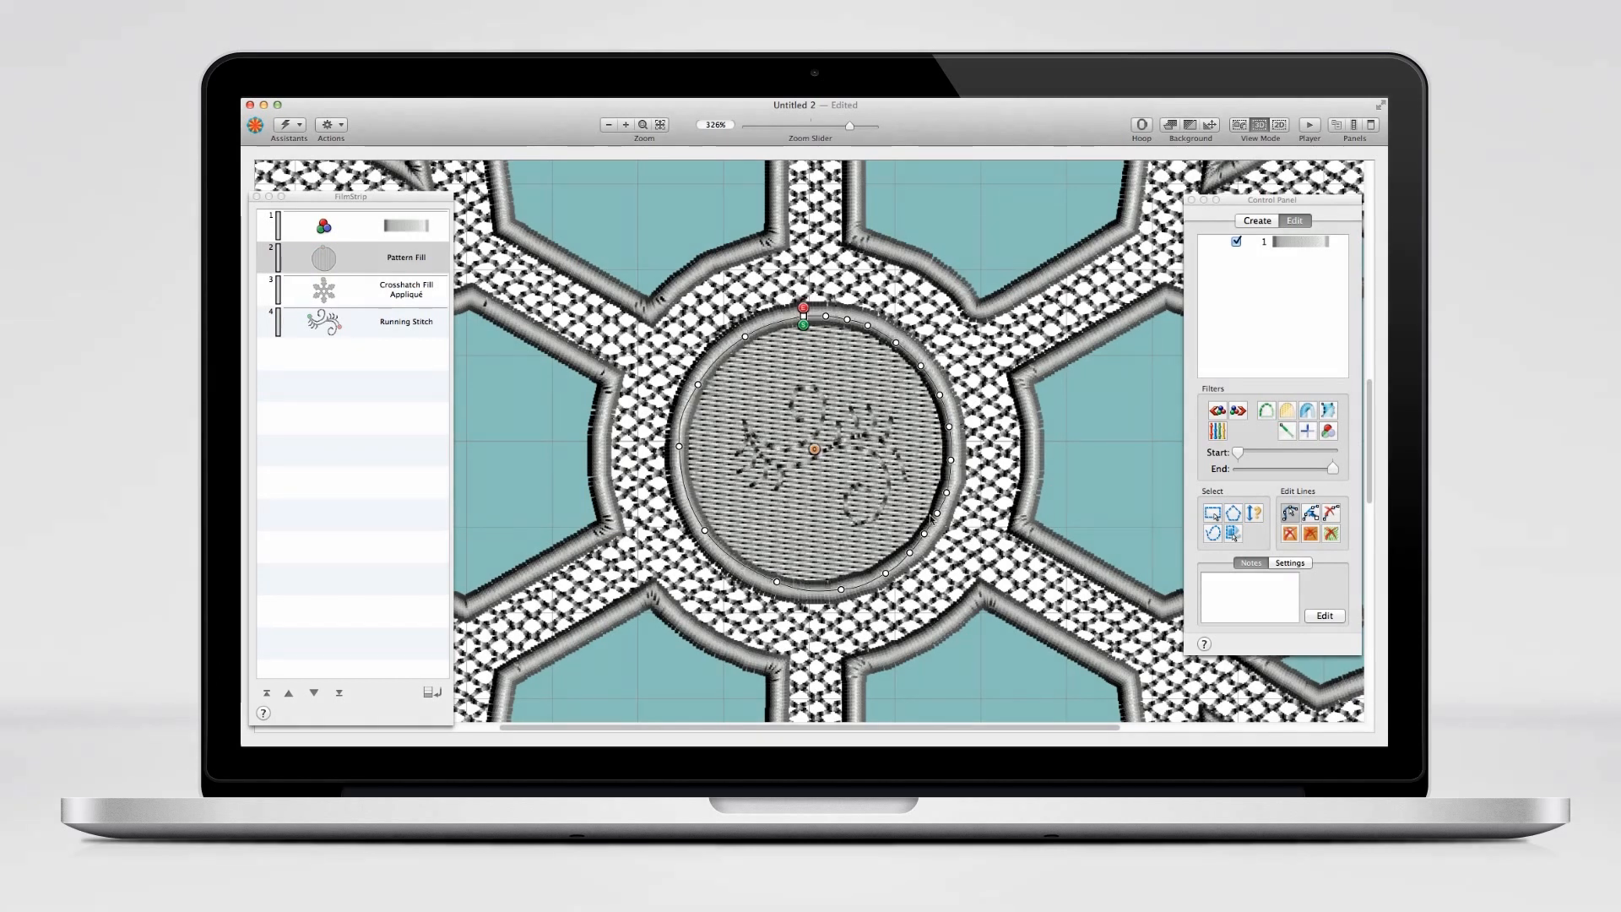
{"action": "left_click", "coordinate": [810, 126]}
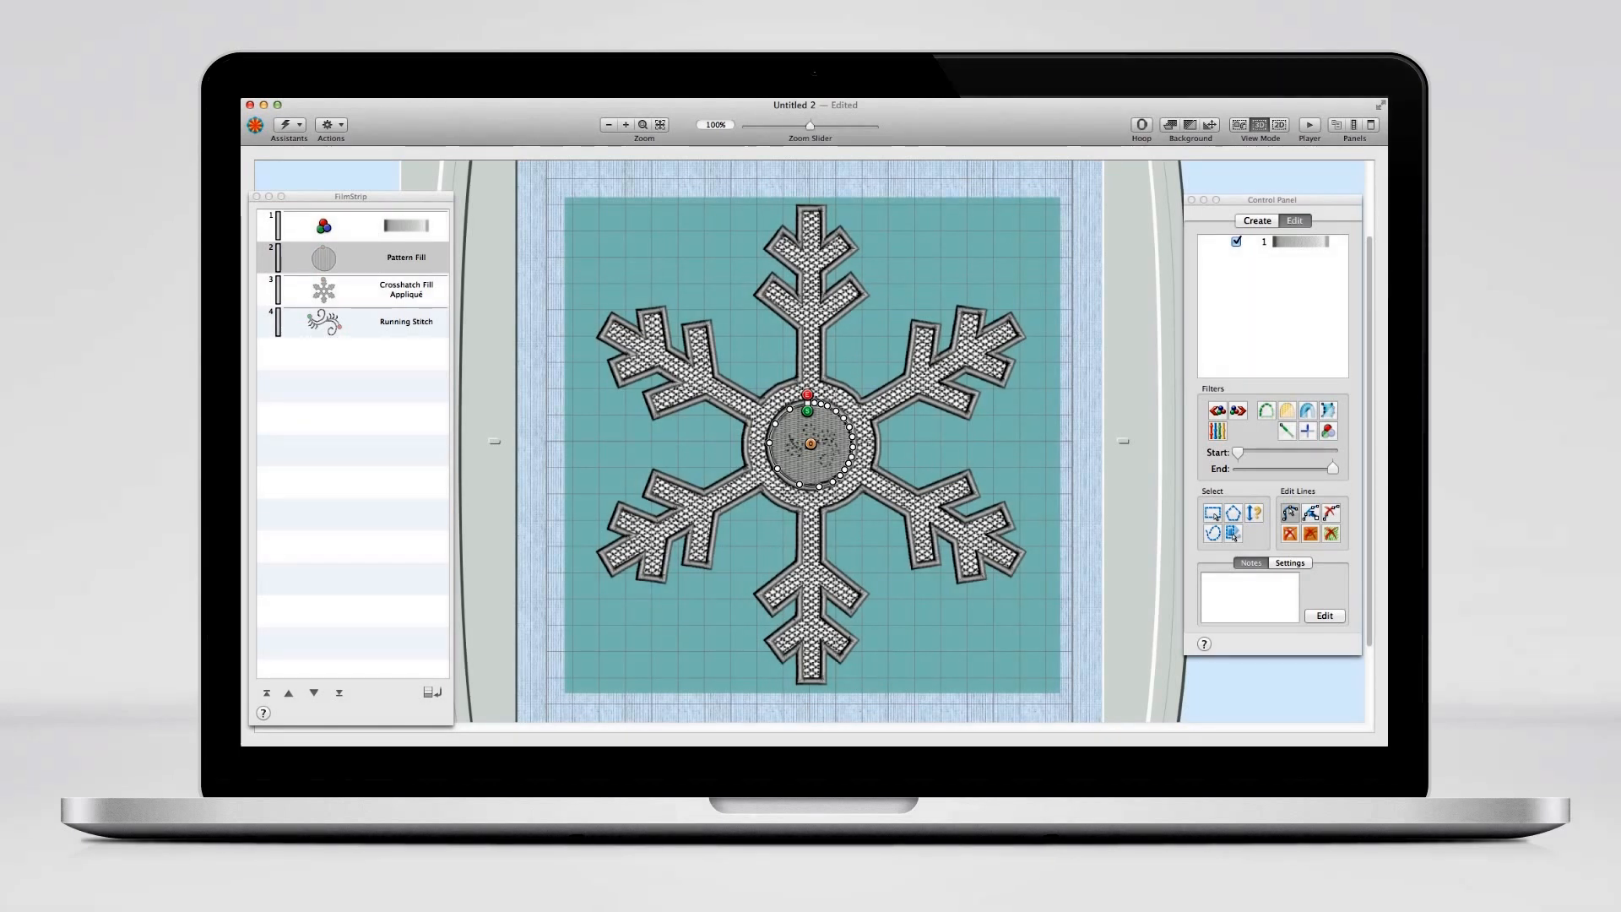
- Start exporting the embroidery and bring up the choice of export file formats
{"action": "left_click", "coordinate": [362, 98]}
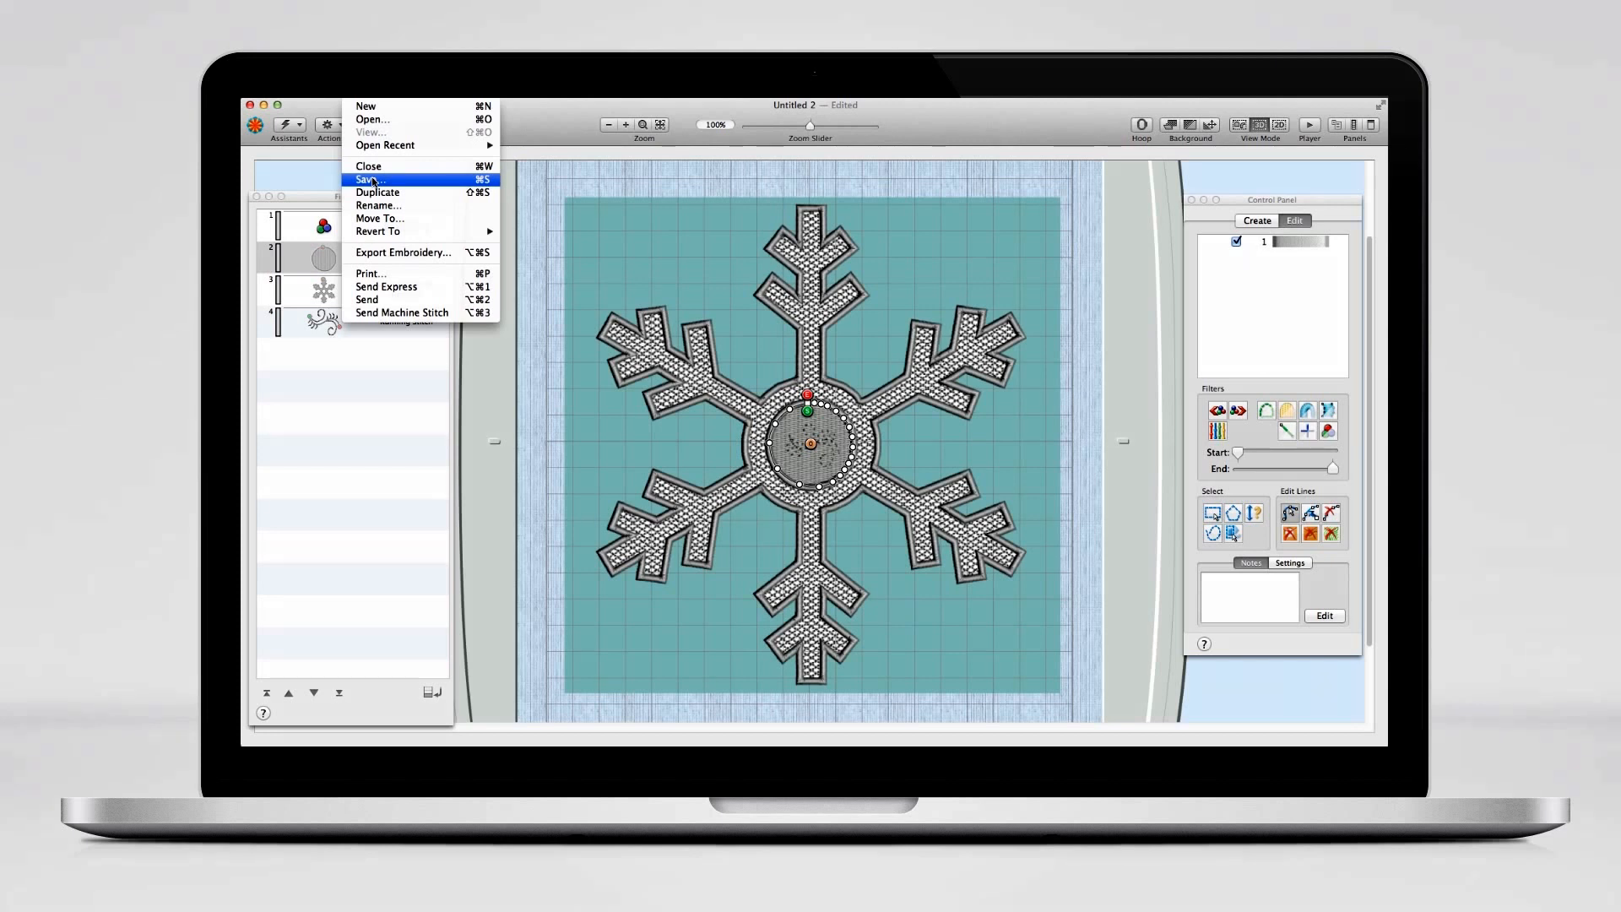
{"action": "left_click", "coordinate": [397, 255]}
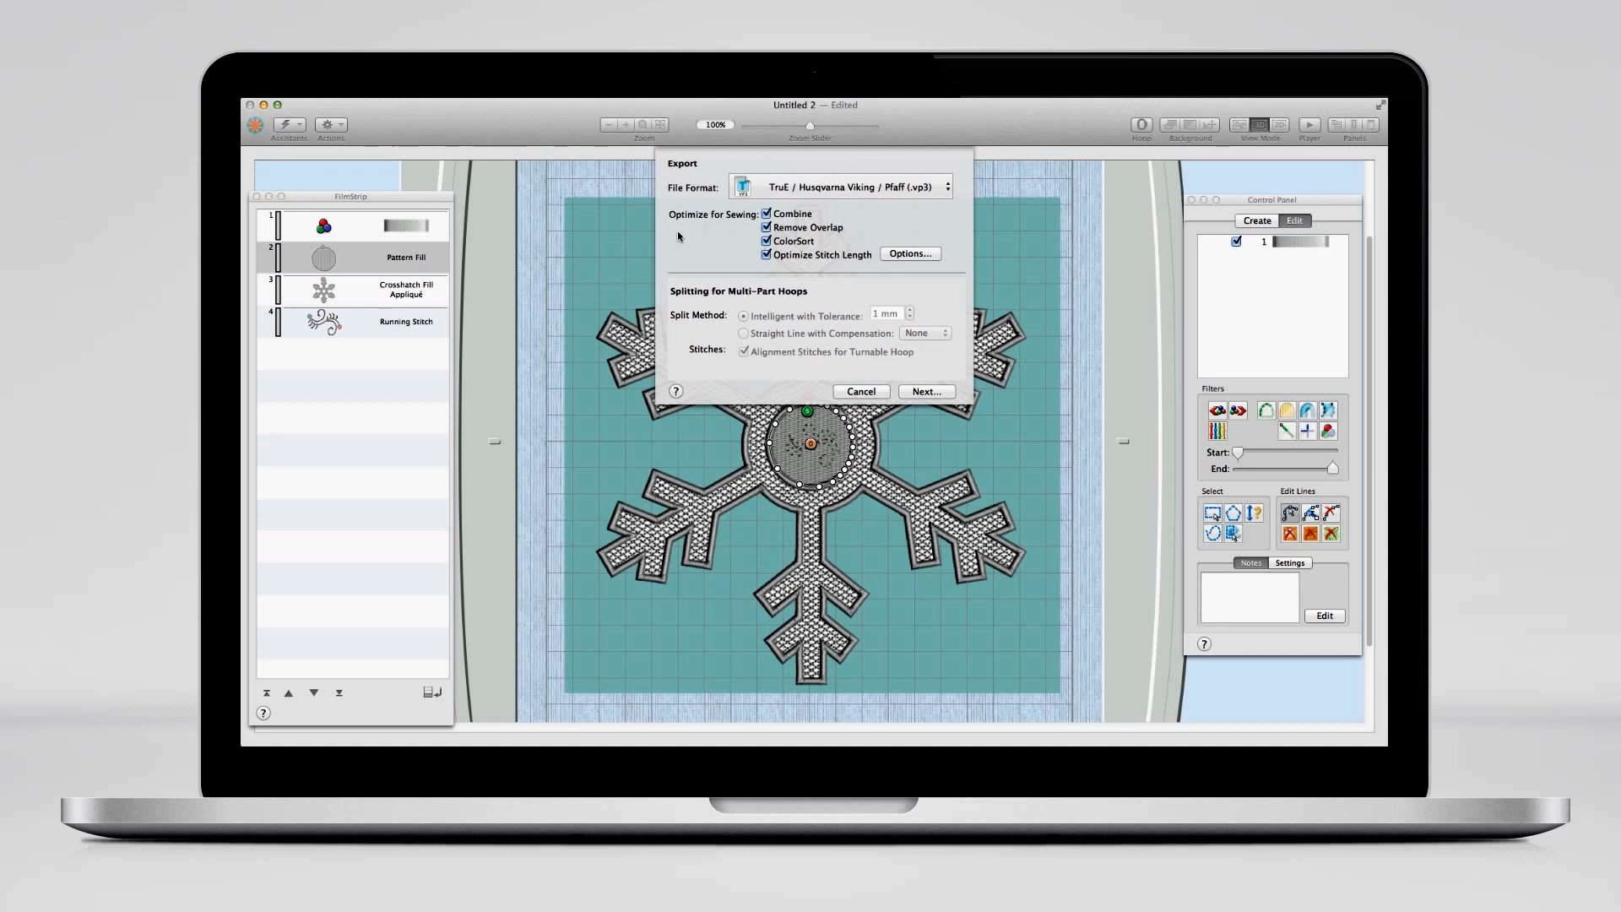
{"action": "left_click", "coordinate": [944, 191]}
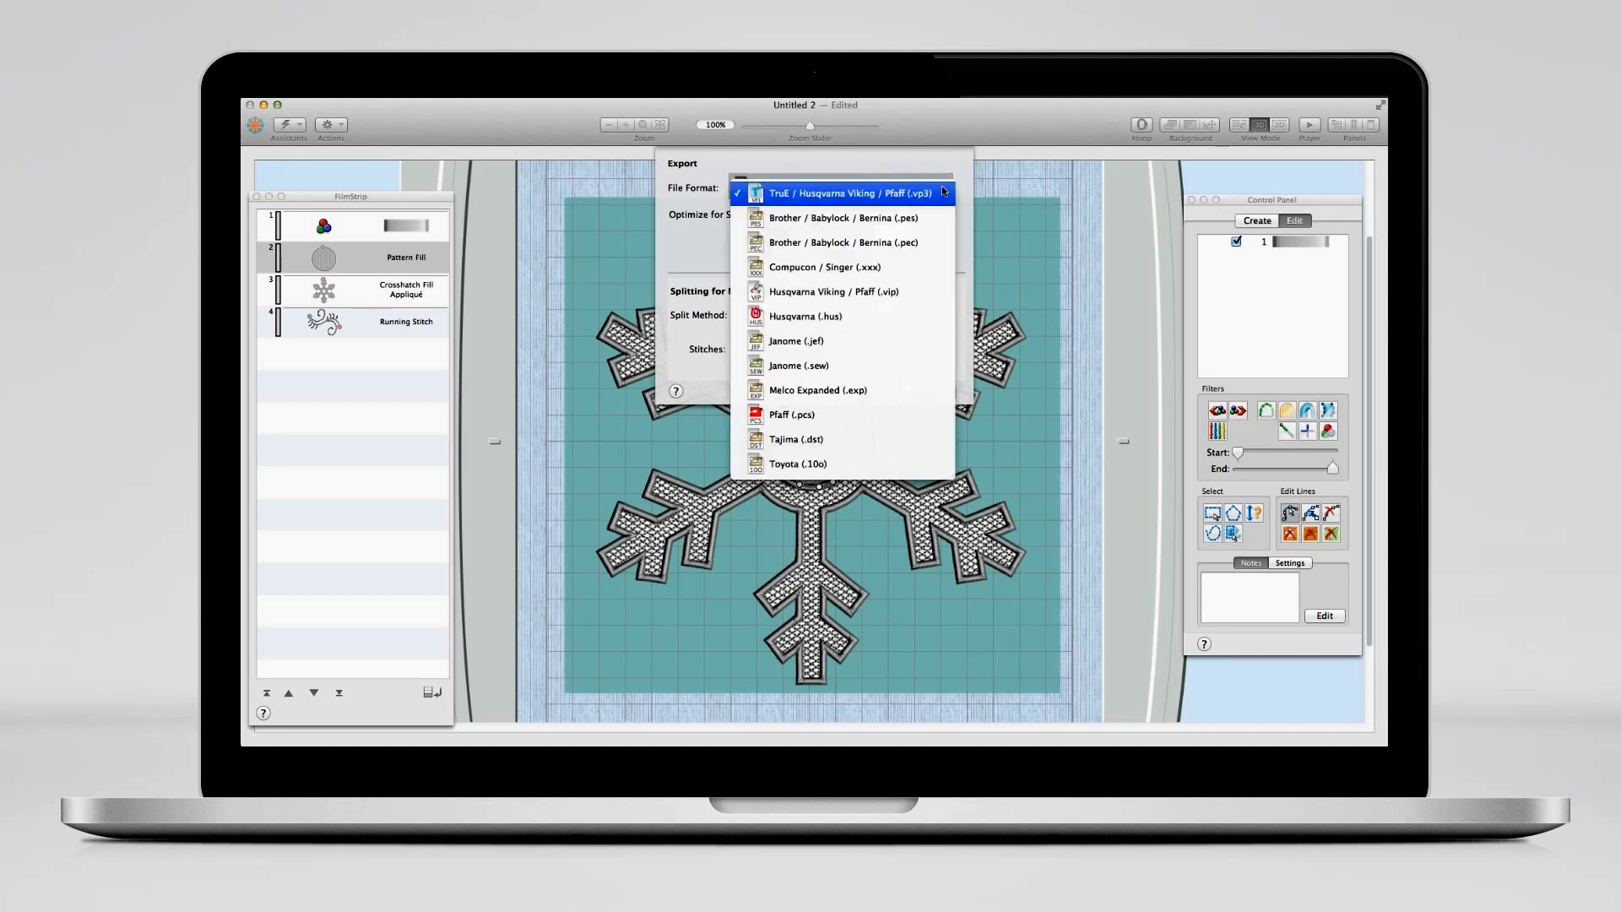